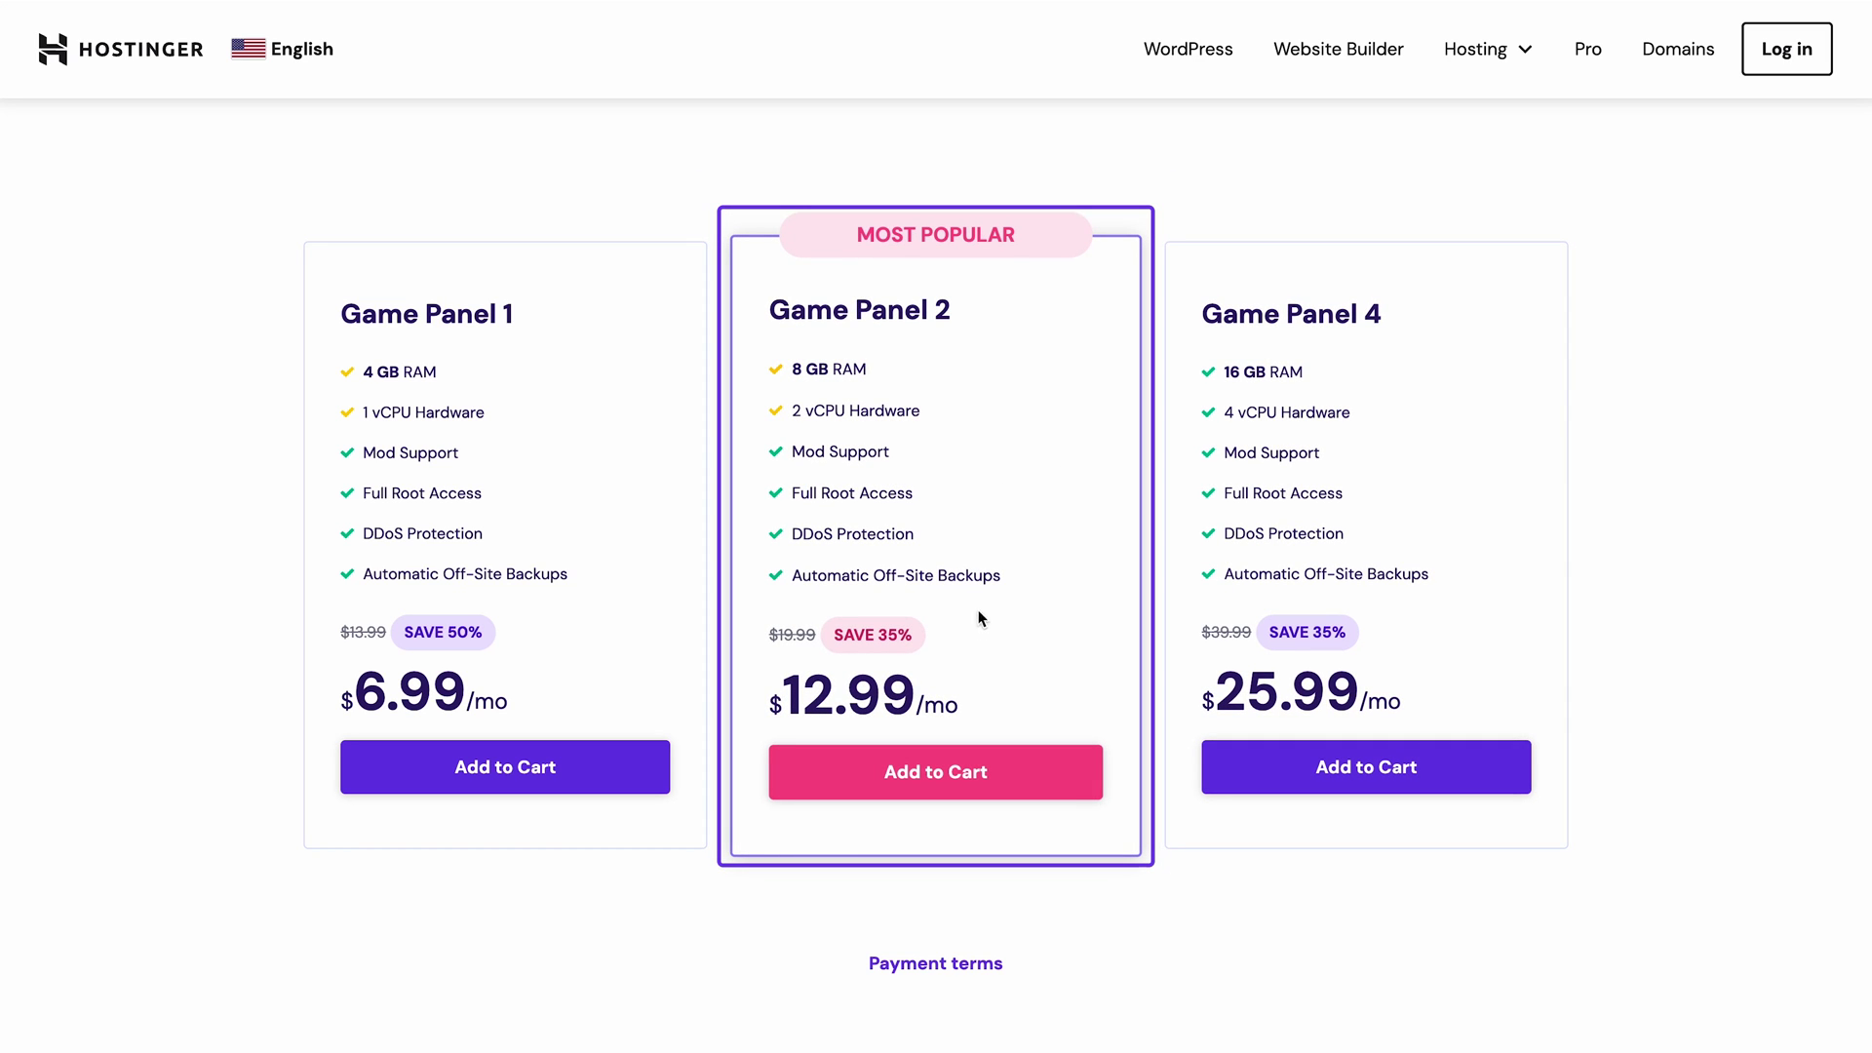
Step: Add the Game Panel 2 plan to the cart on a 24-month term
click(966, 770)
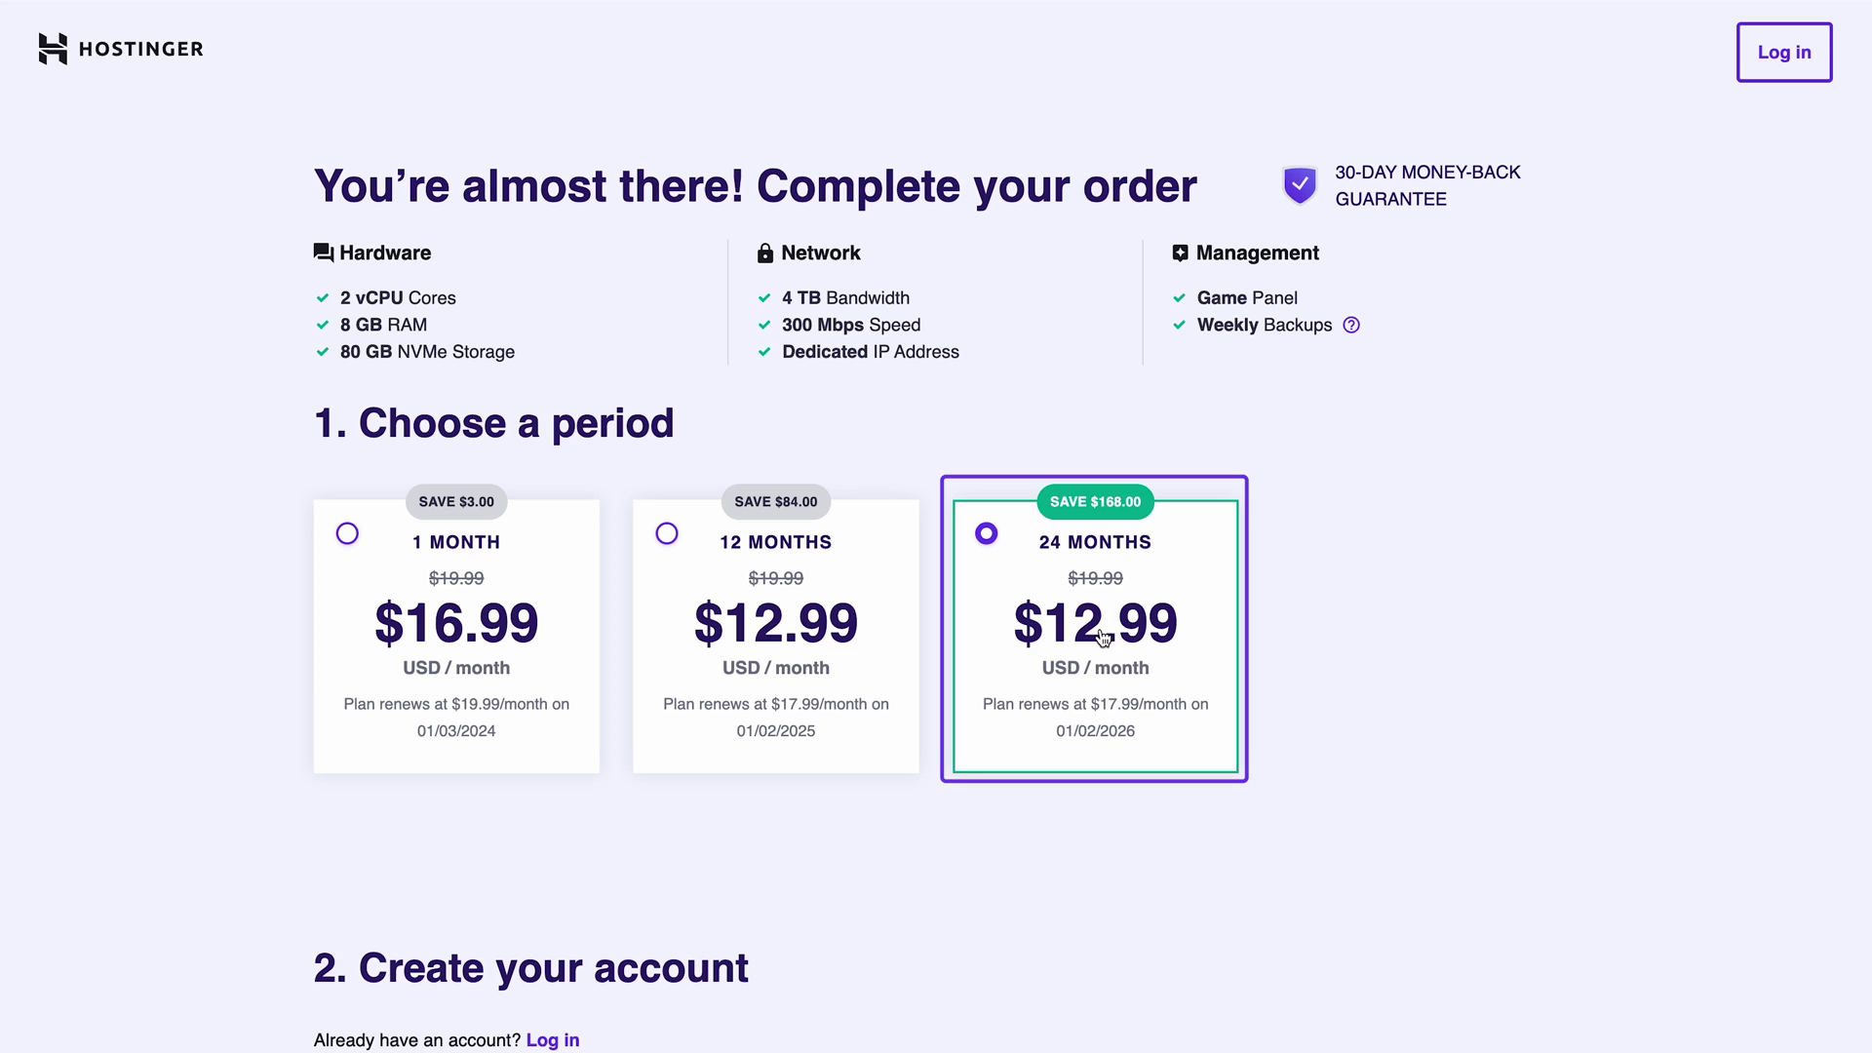
scroll(1472, 665, down, 4)
scroll(1472, 664, down, 4)
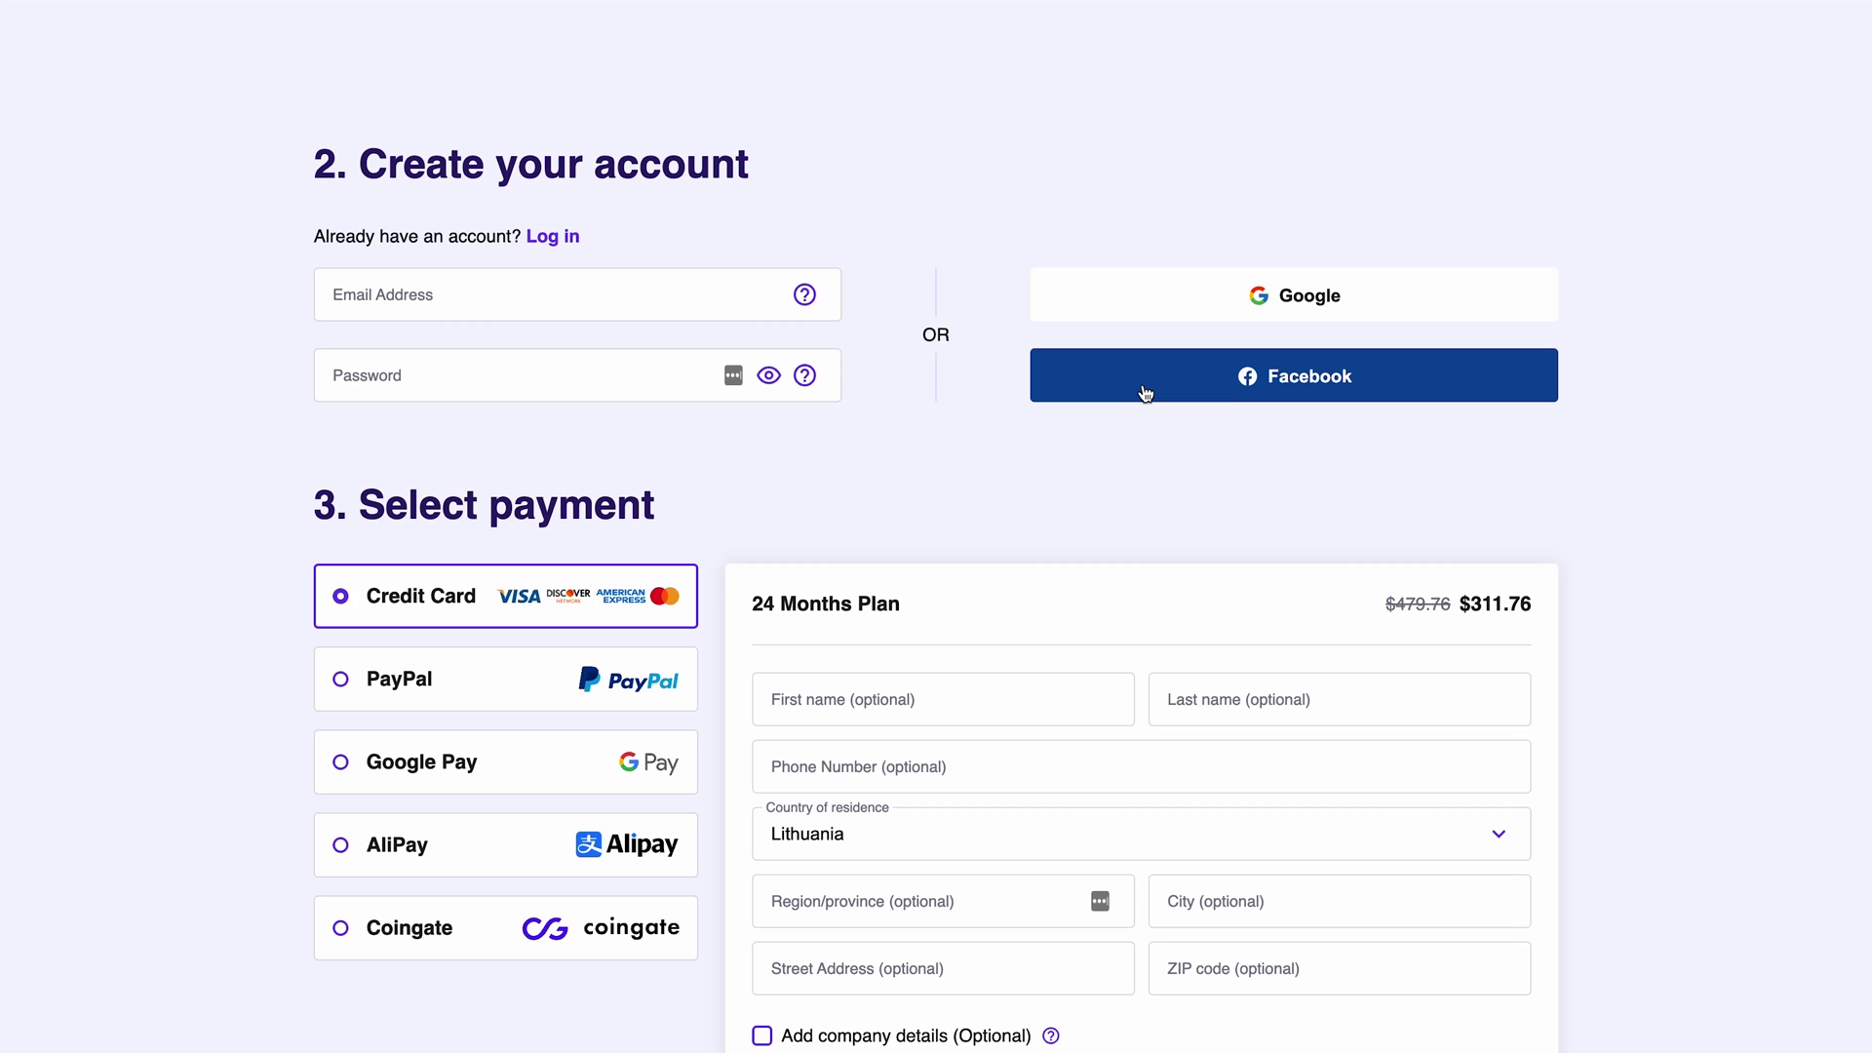
scroll(1642, 594, down, 8)
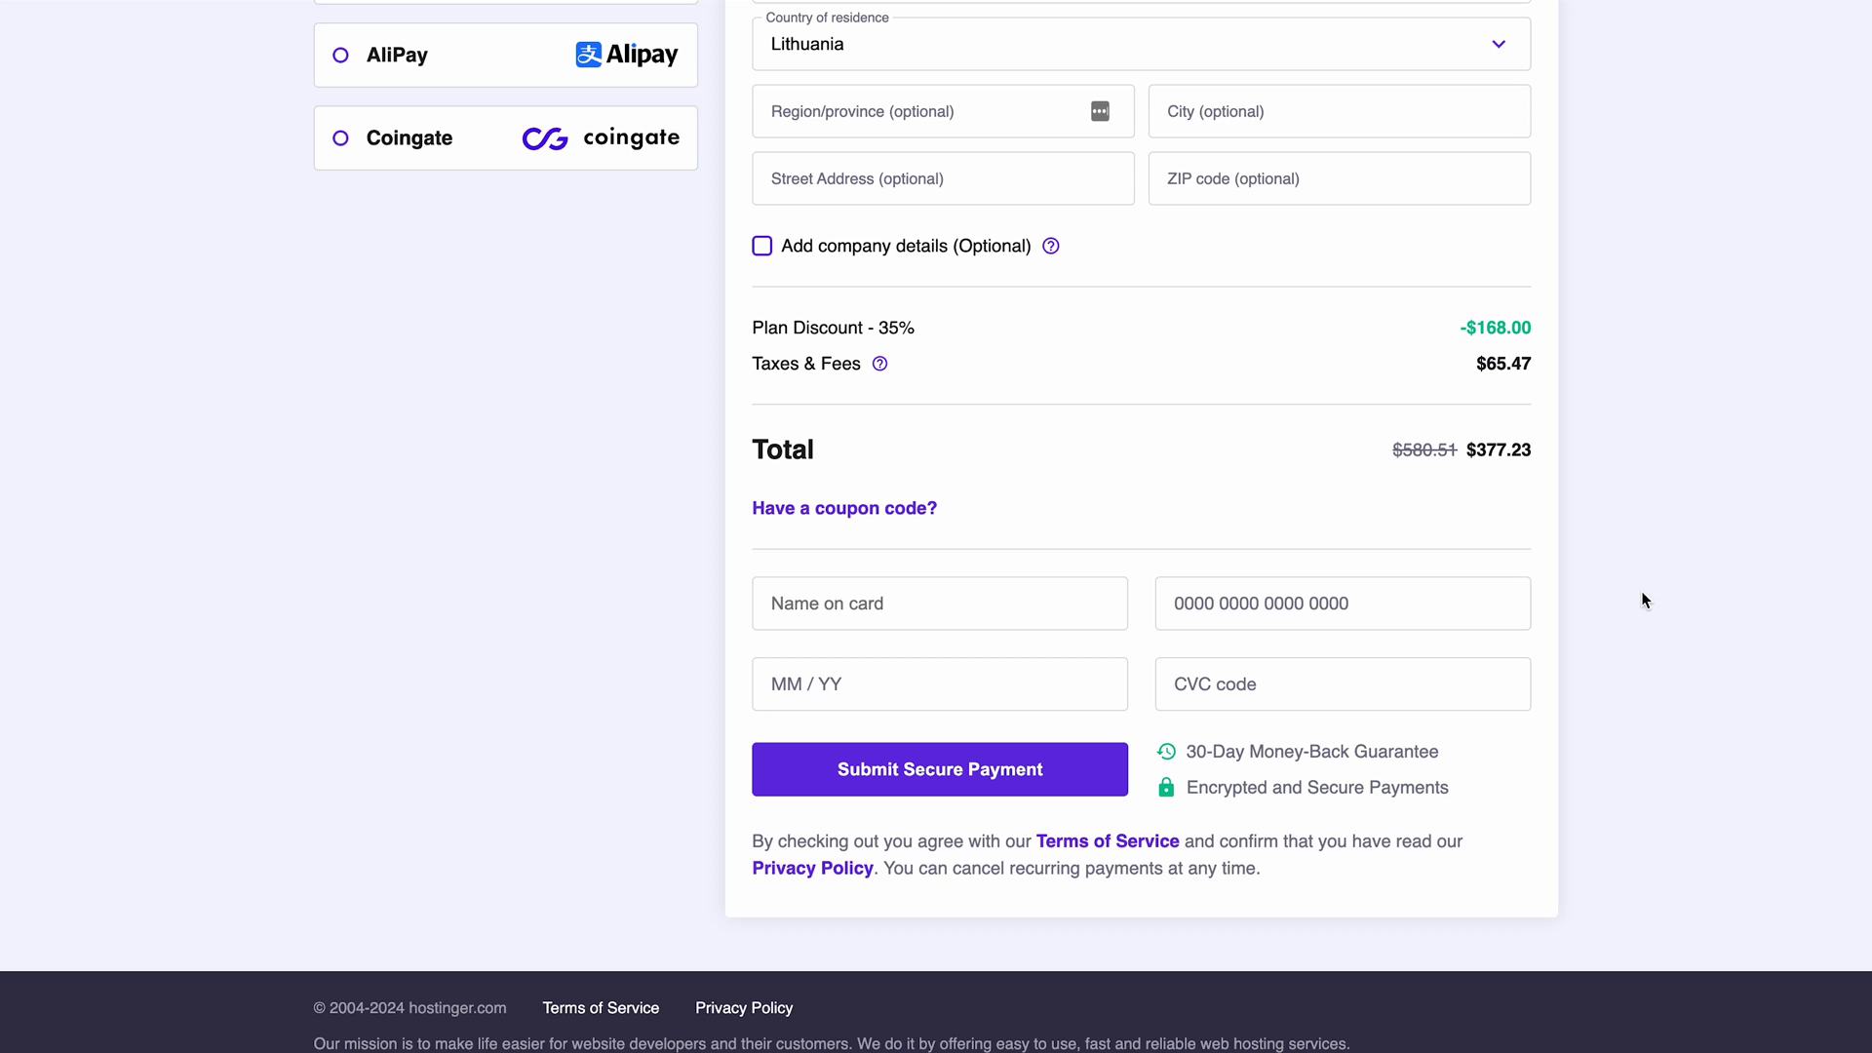
Step: Apply coupon code PW10, bringing the order total to $339.50
click(873, 508)
click(837, 579)
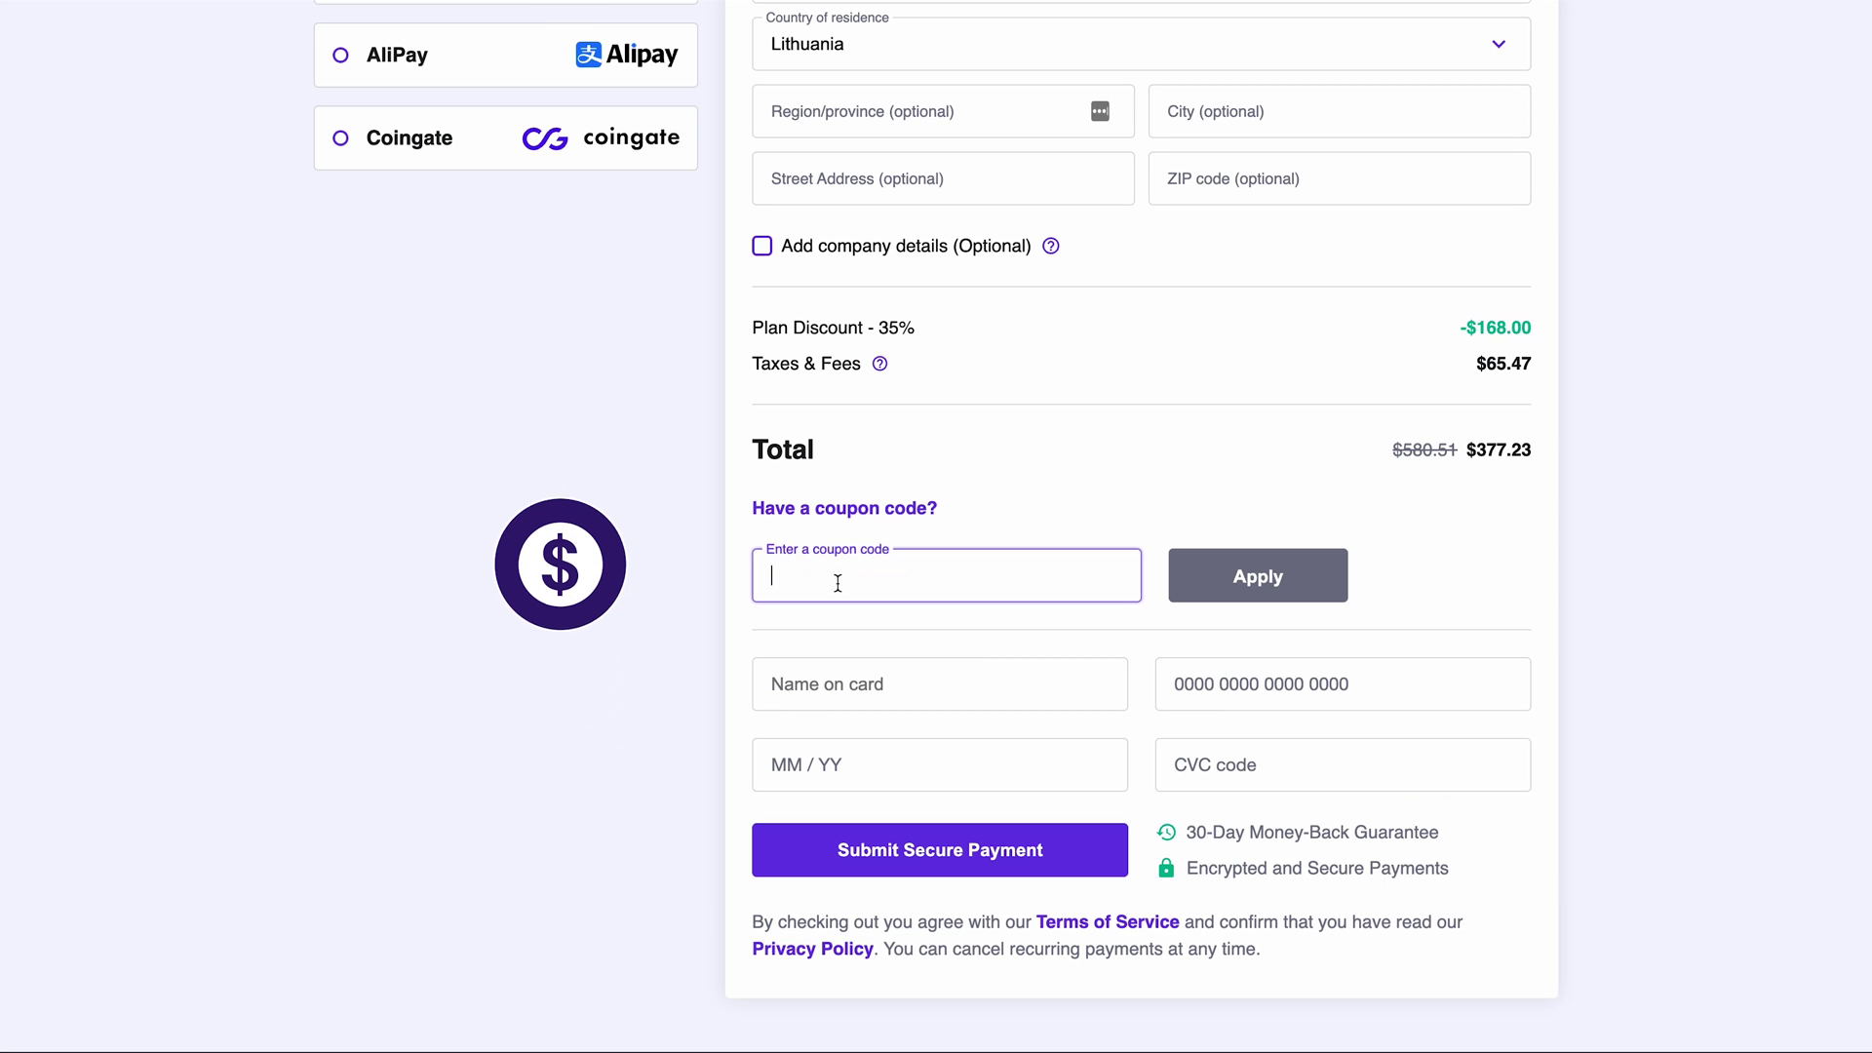
text(PW10)
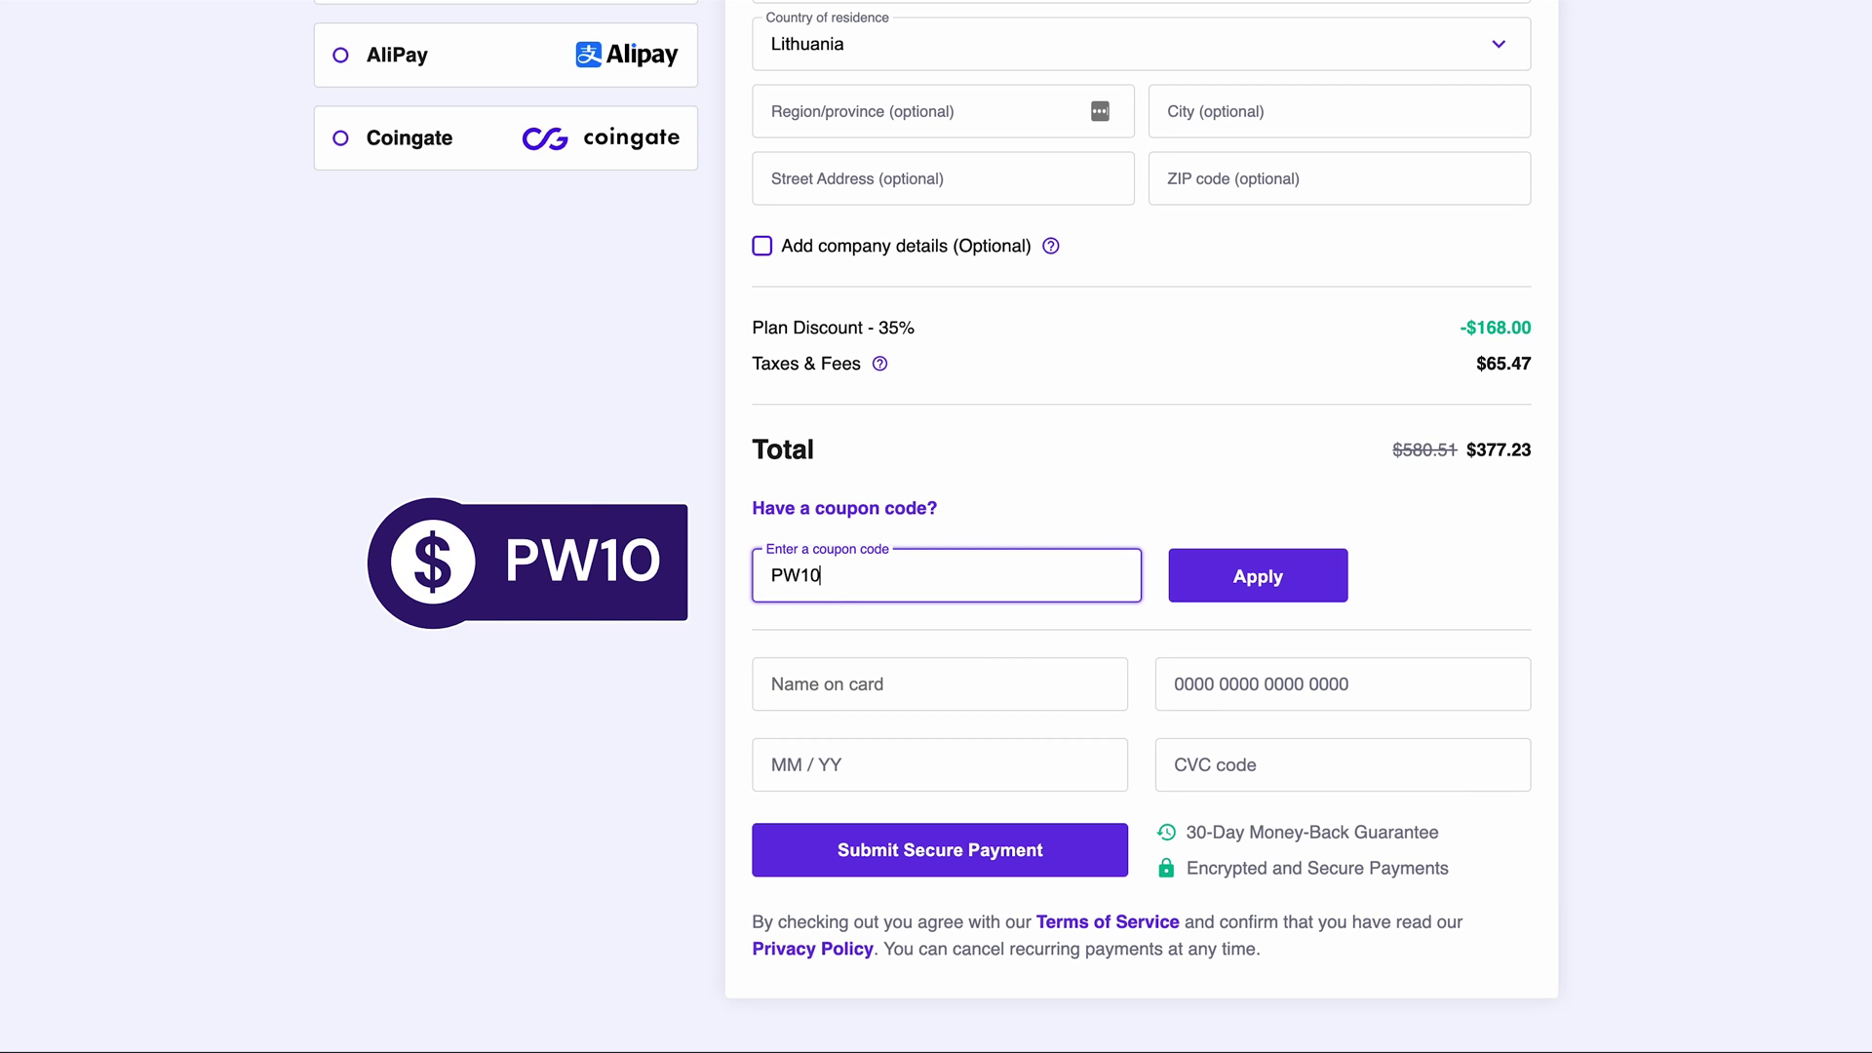
click(1209, 582)
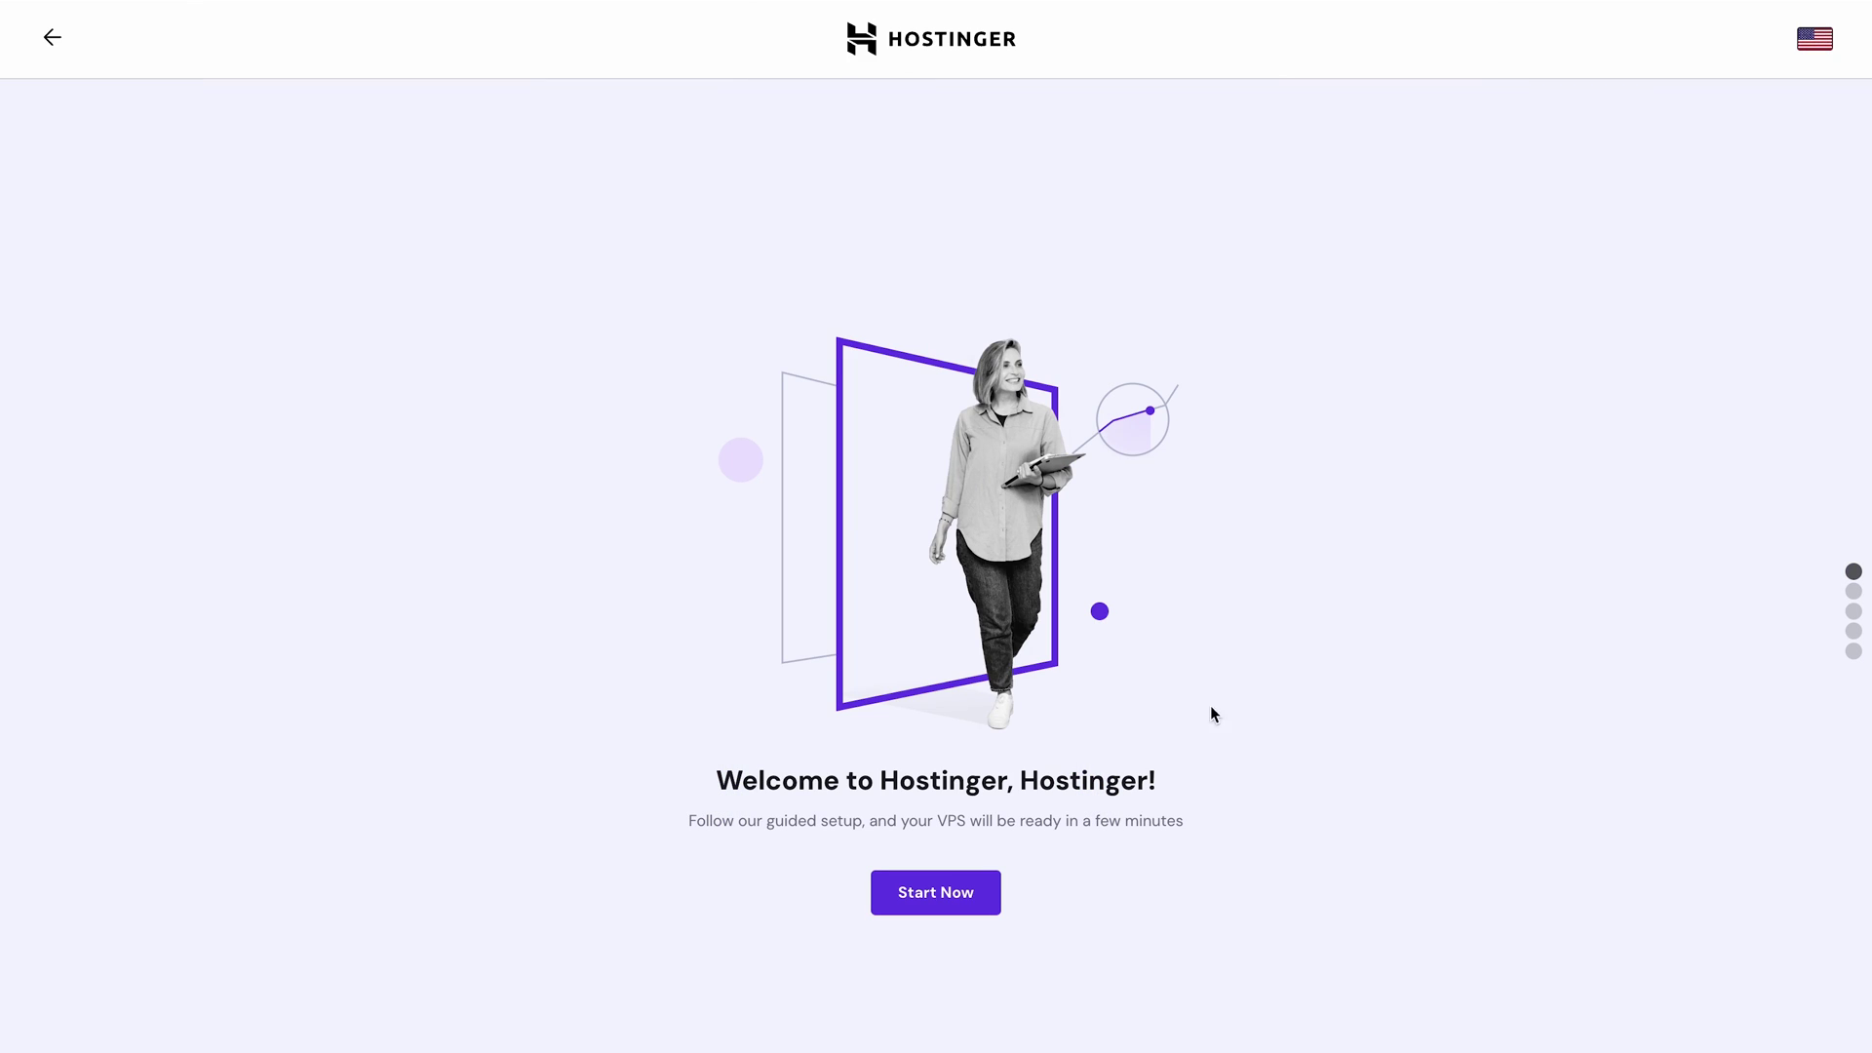
Step: Begin the guided VPS setup with United States as the server location
click(978, 897)
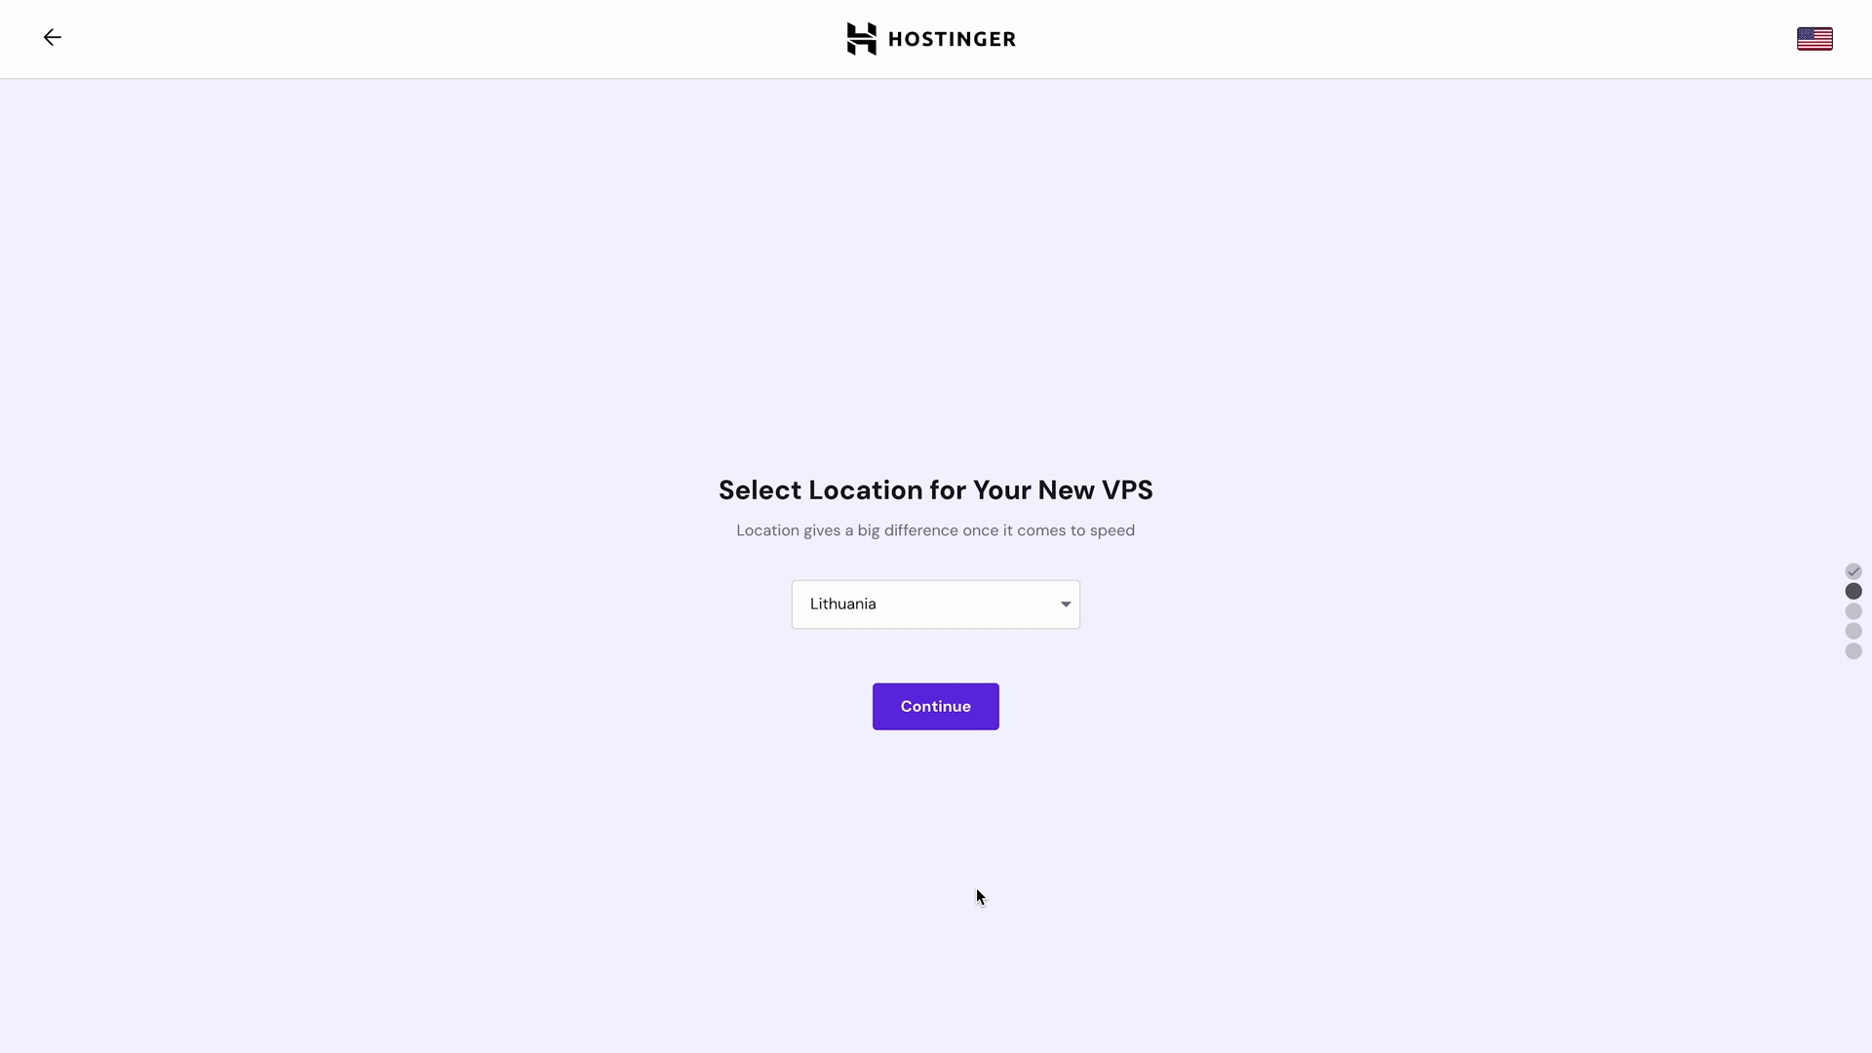
click(1051, 607)
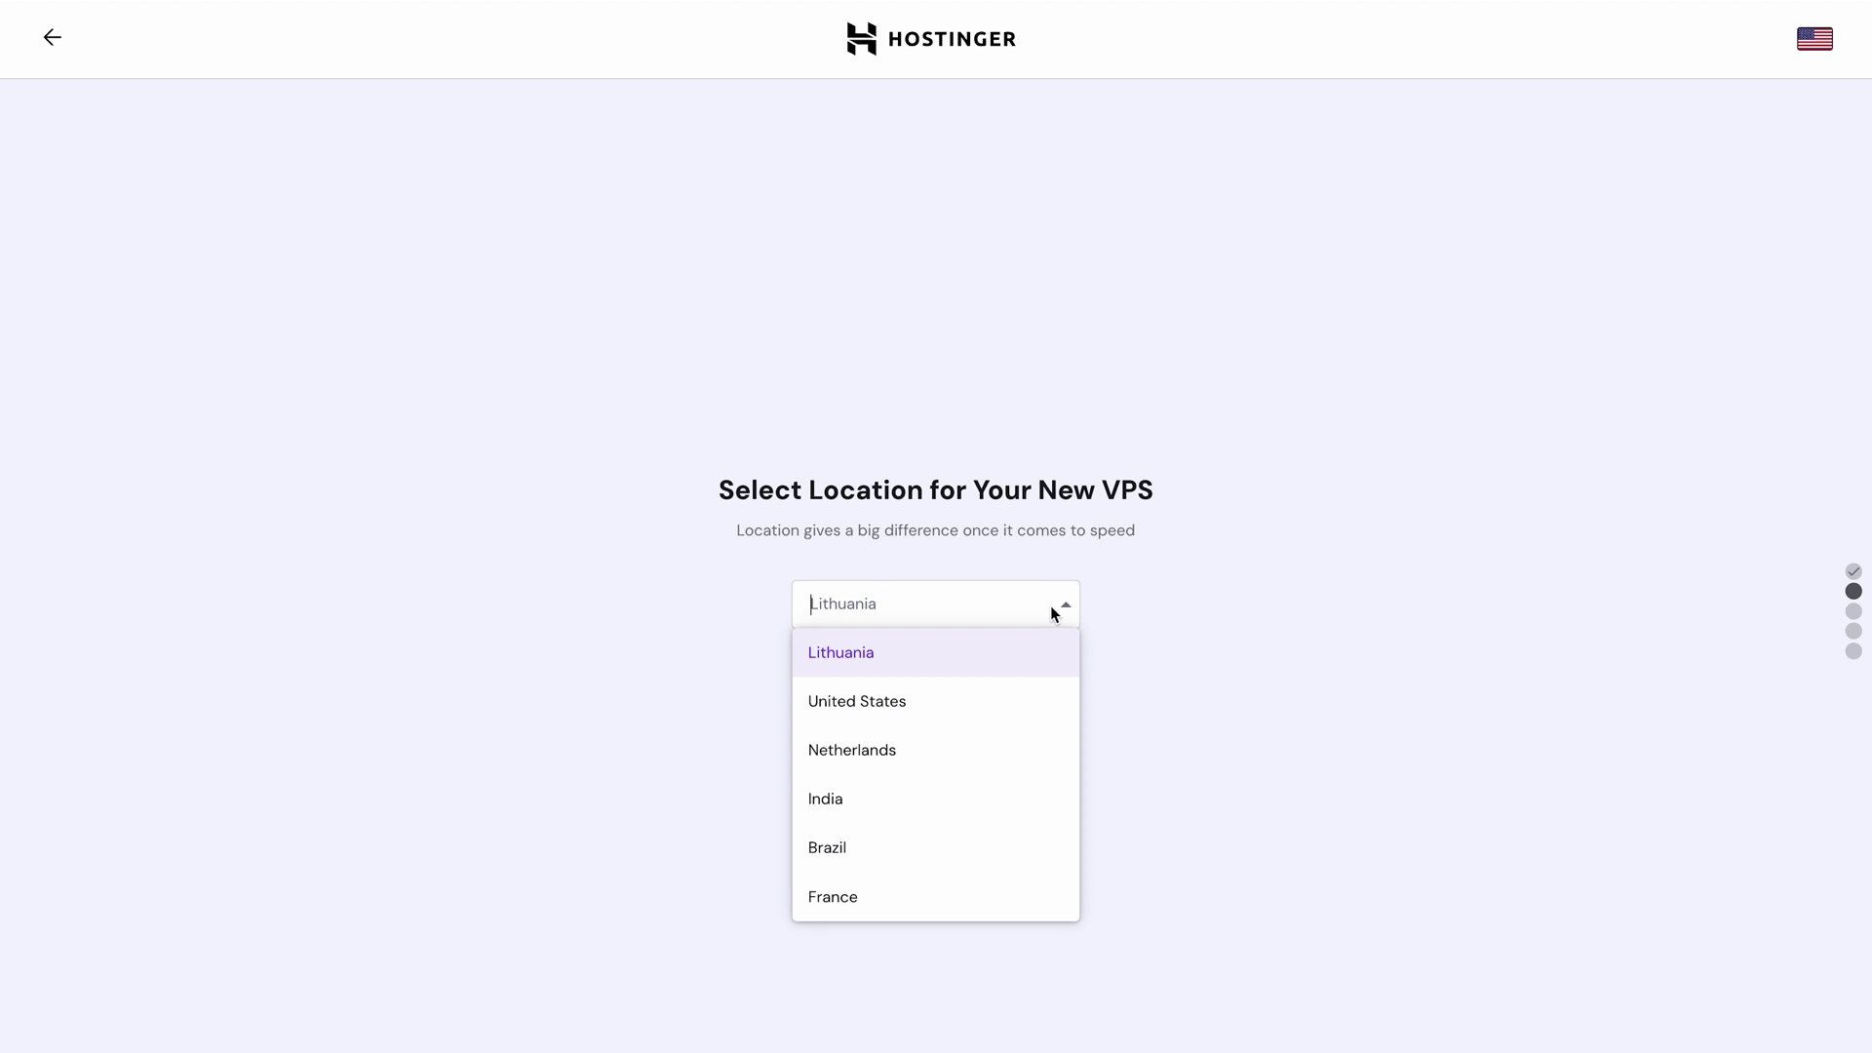
click(970, 703)
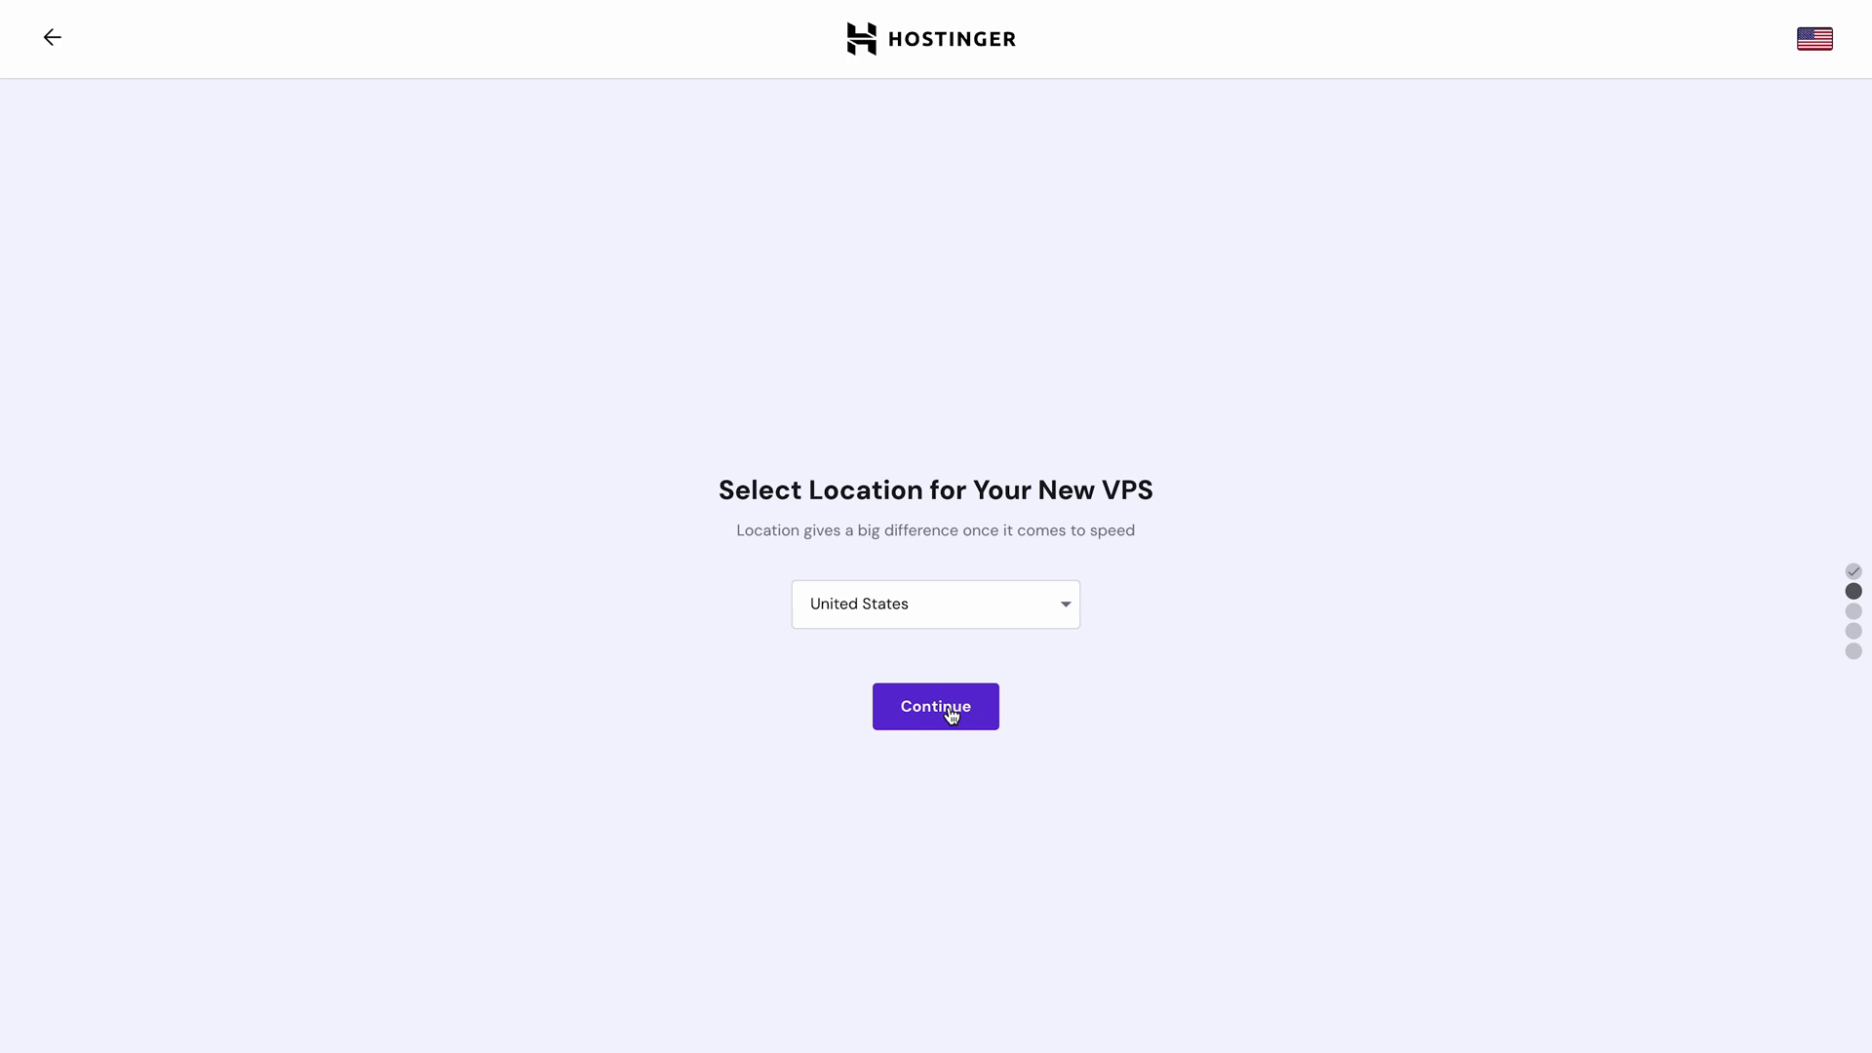
click(951, 709)
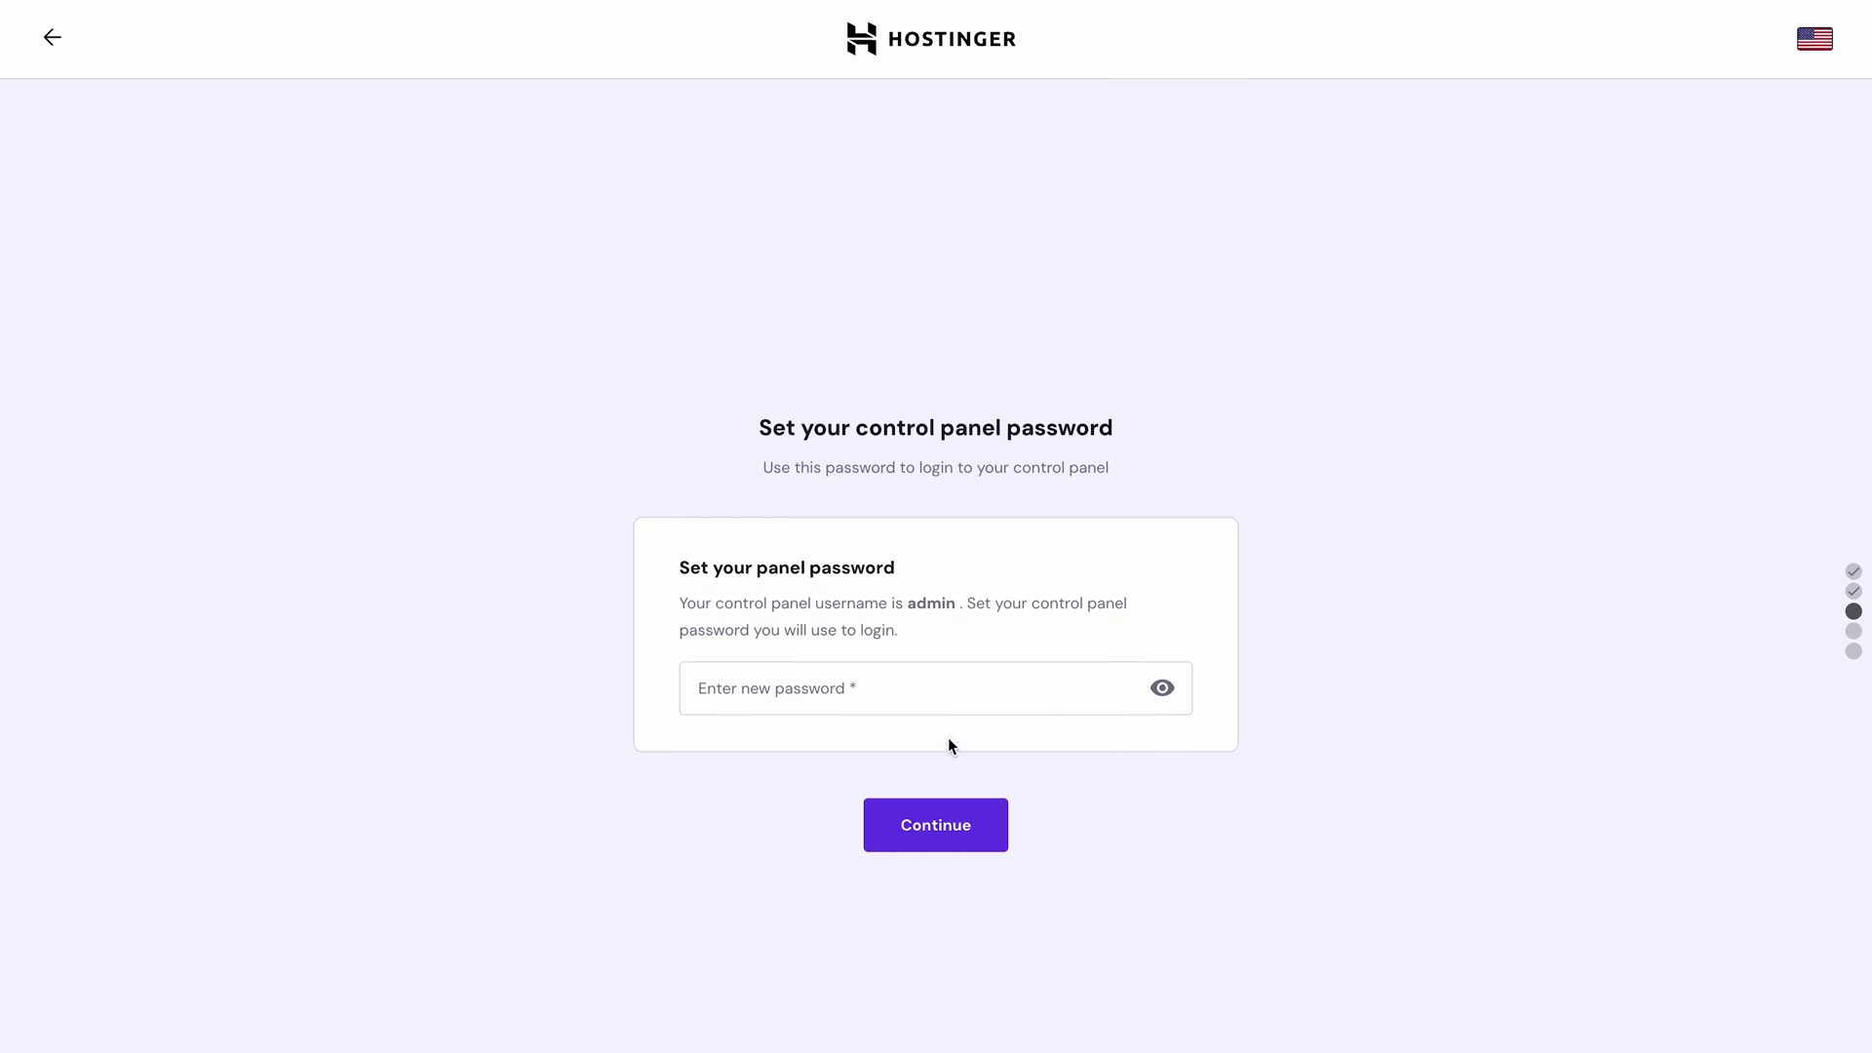
Step: Set the control panel password, accept hostname srv469980.hstgr.cloud, and finish the setup
click(958, 652)
key(ctrl+v)
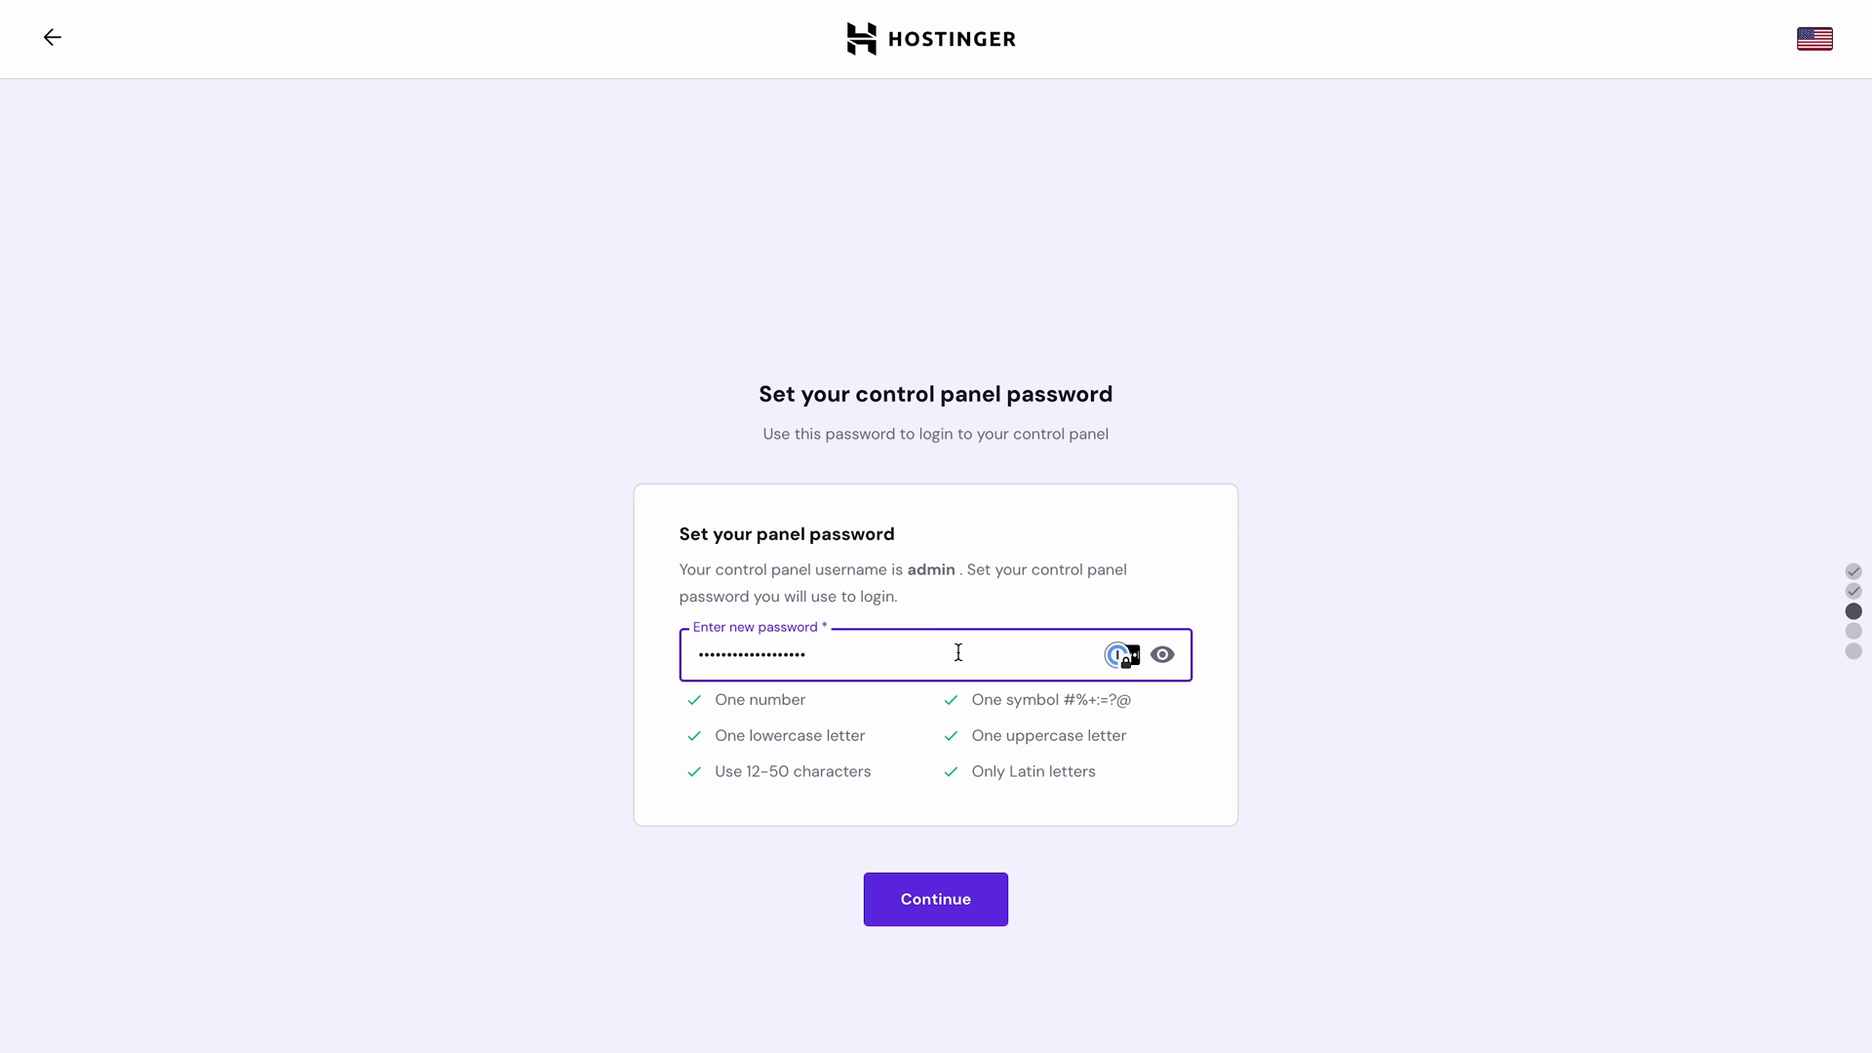
click(933, 883)
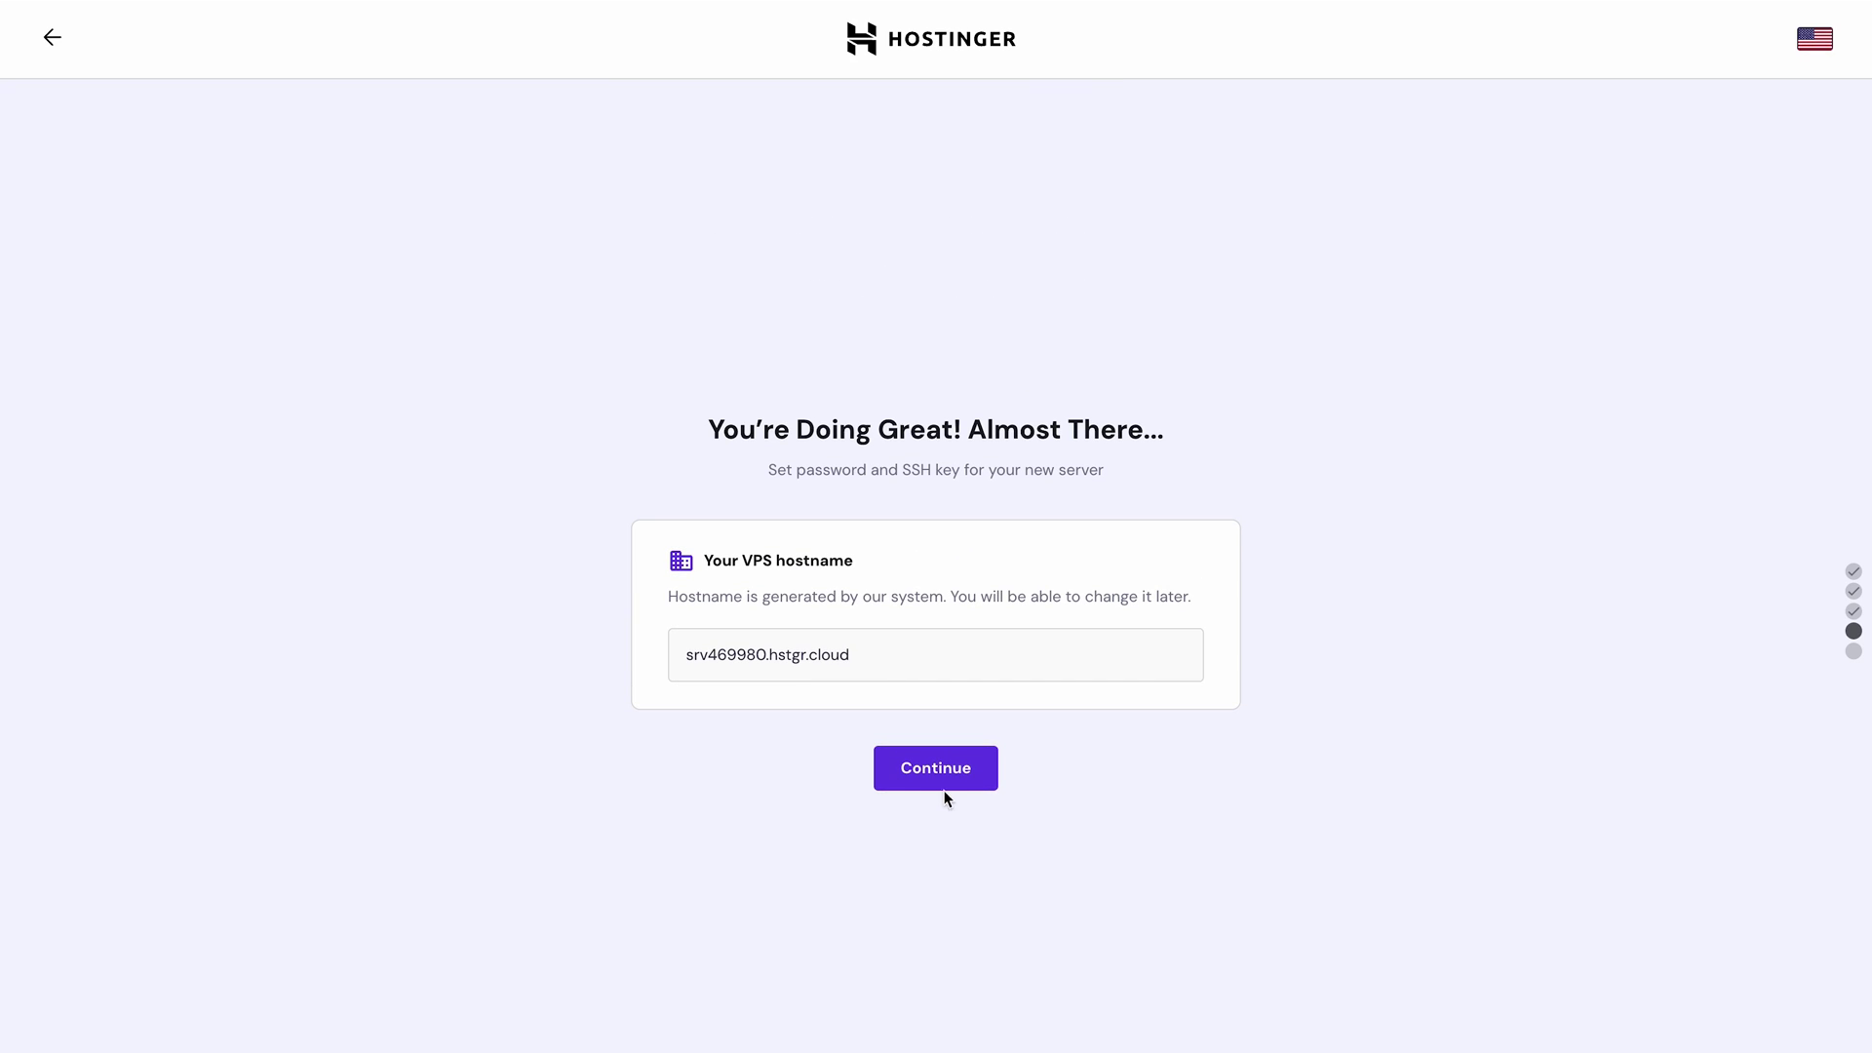
click(945, 780)
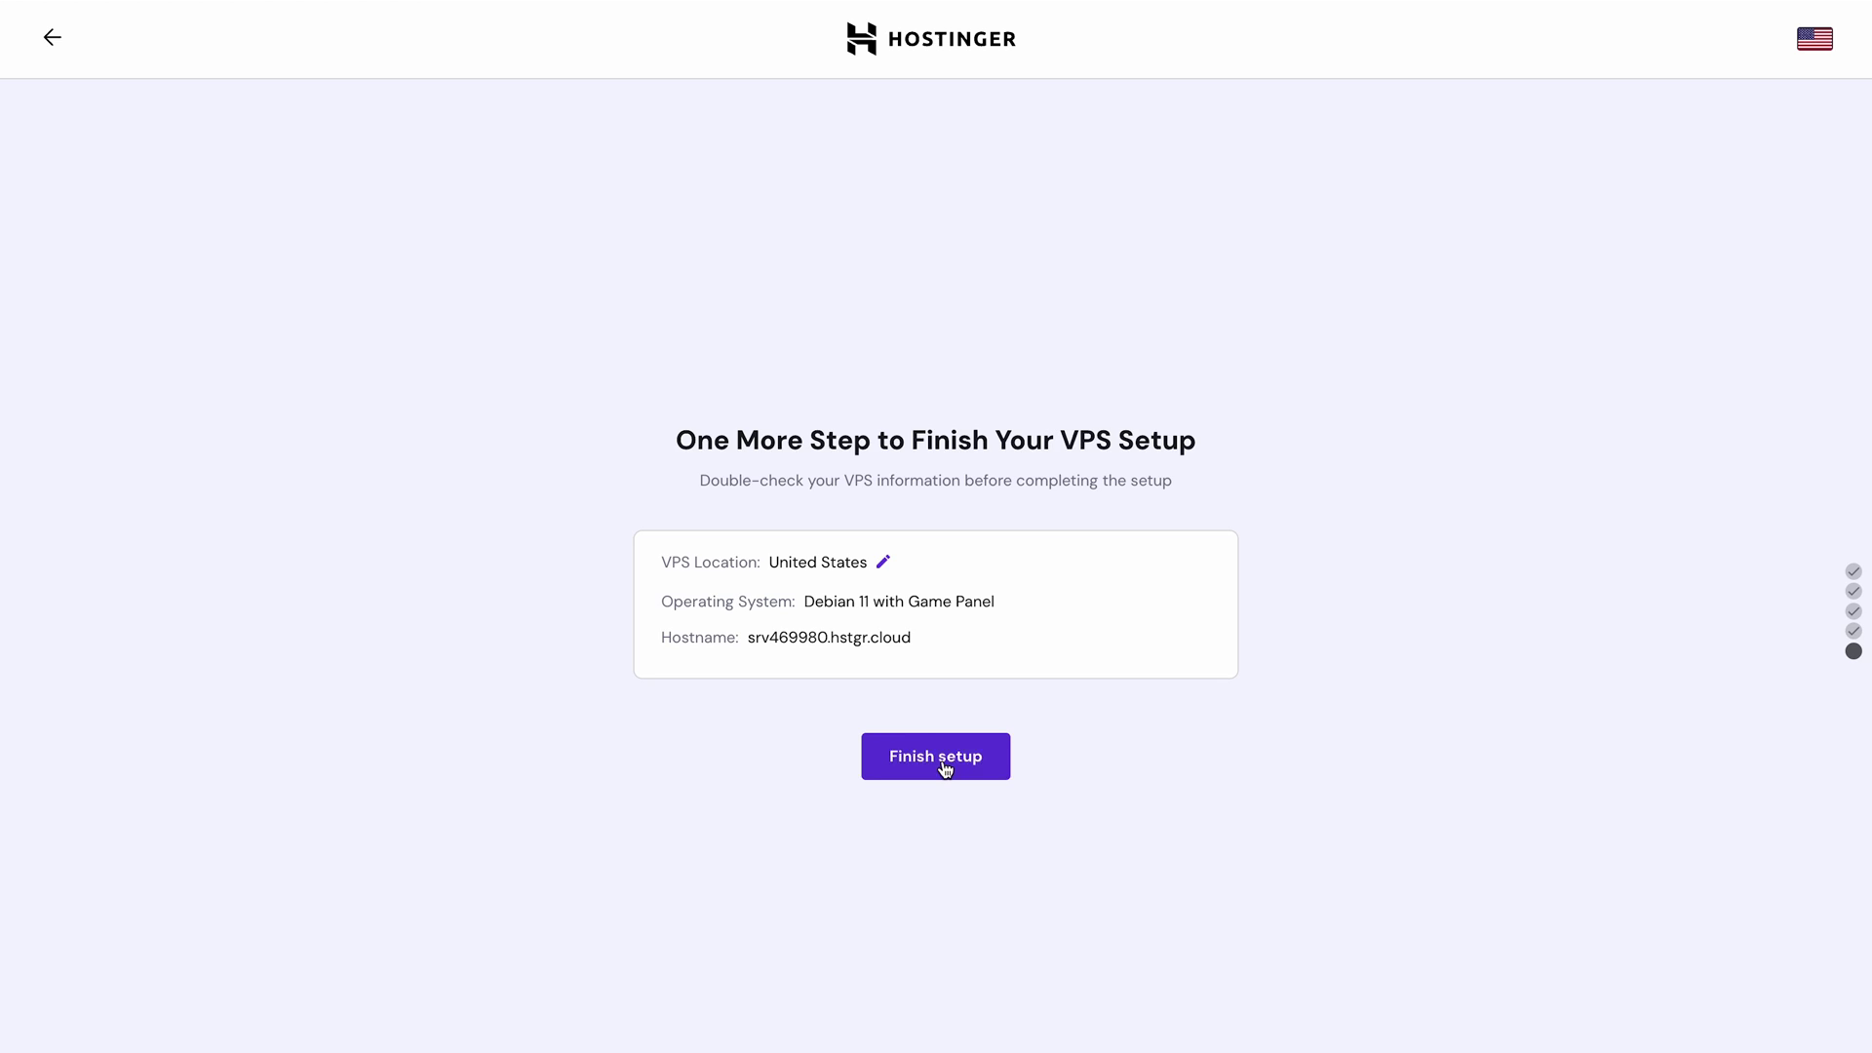
click(945, 767)
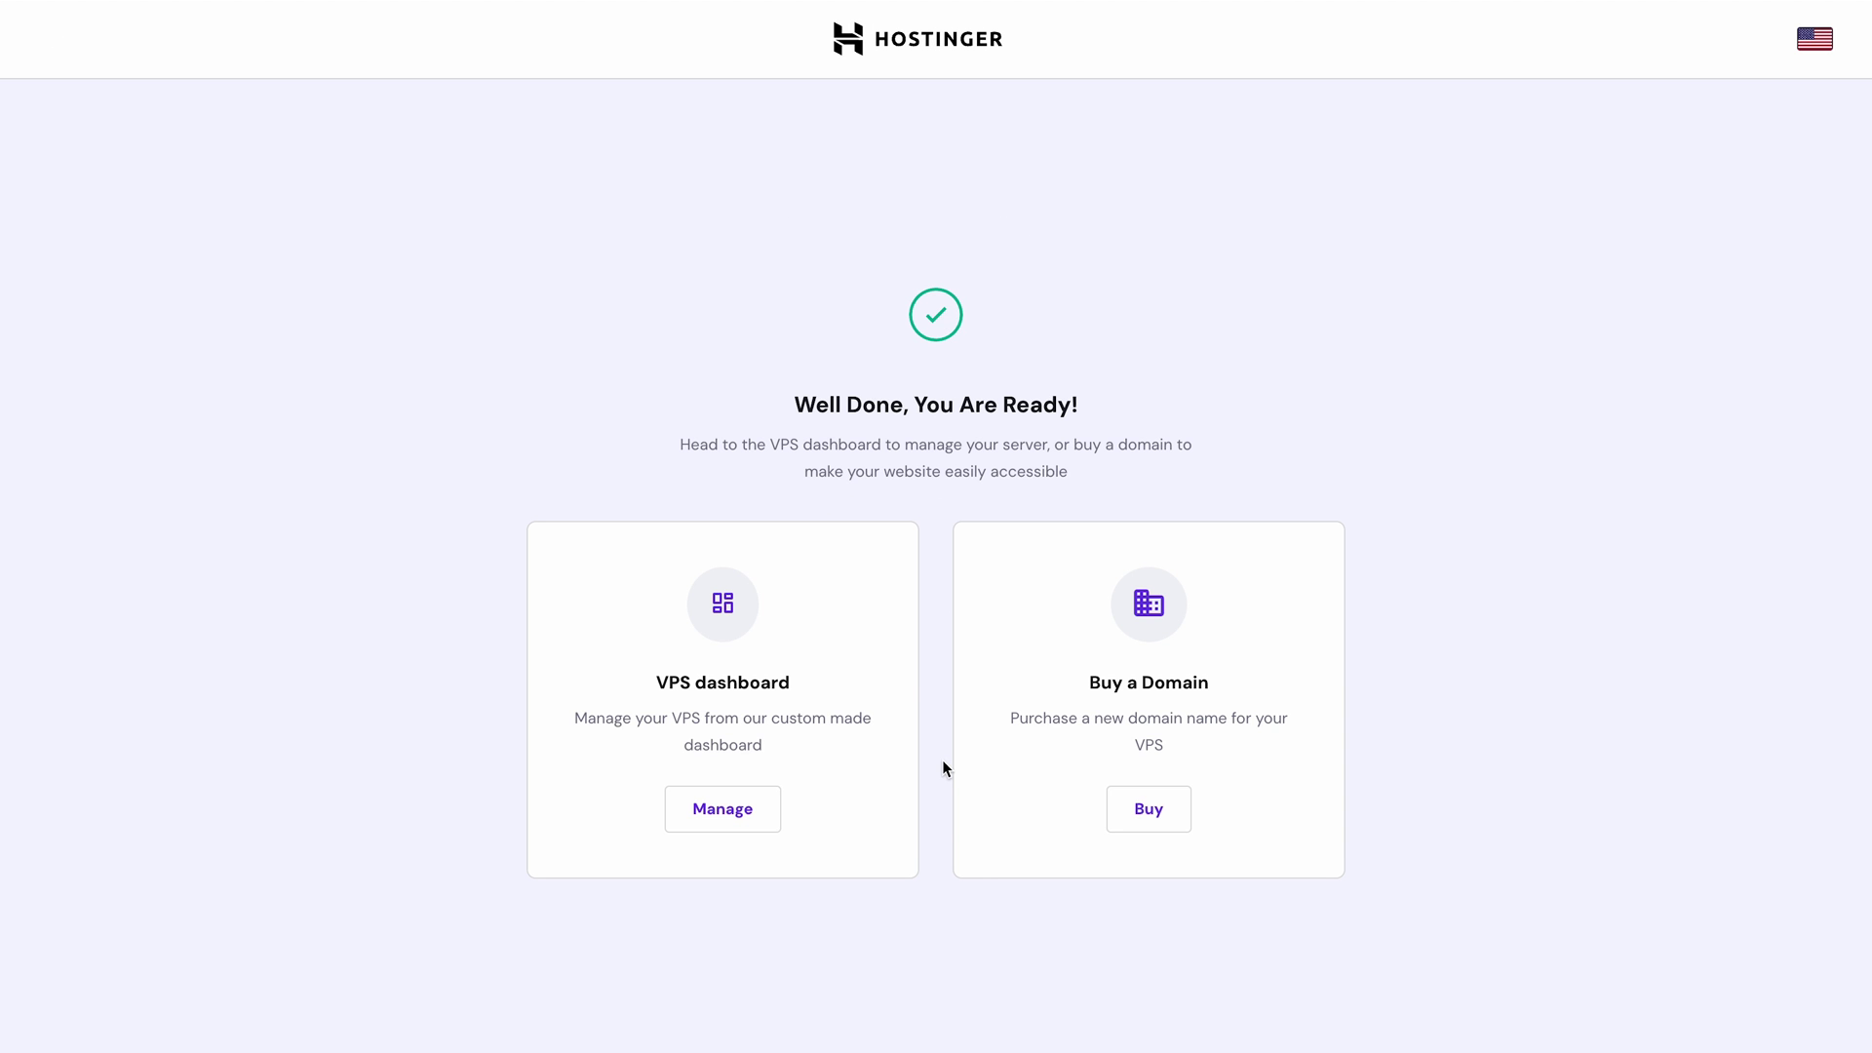
Step: Open the new VPS's Panel access details and follow its Login URL
click(753, 808)
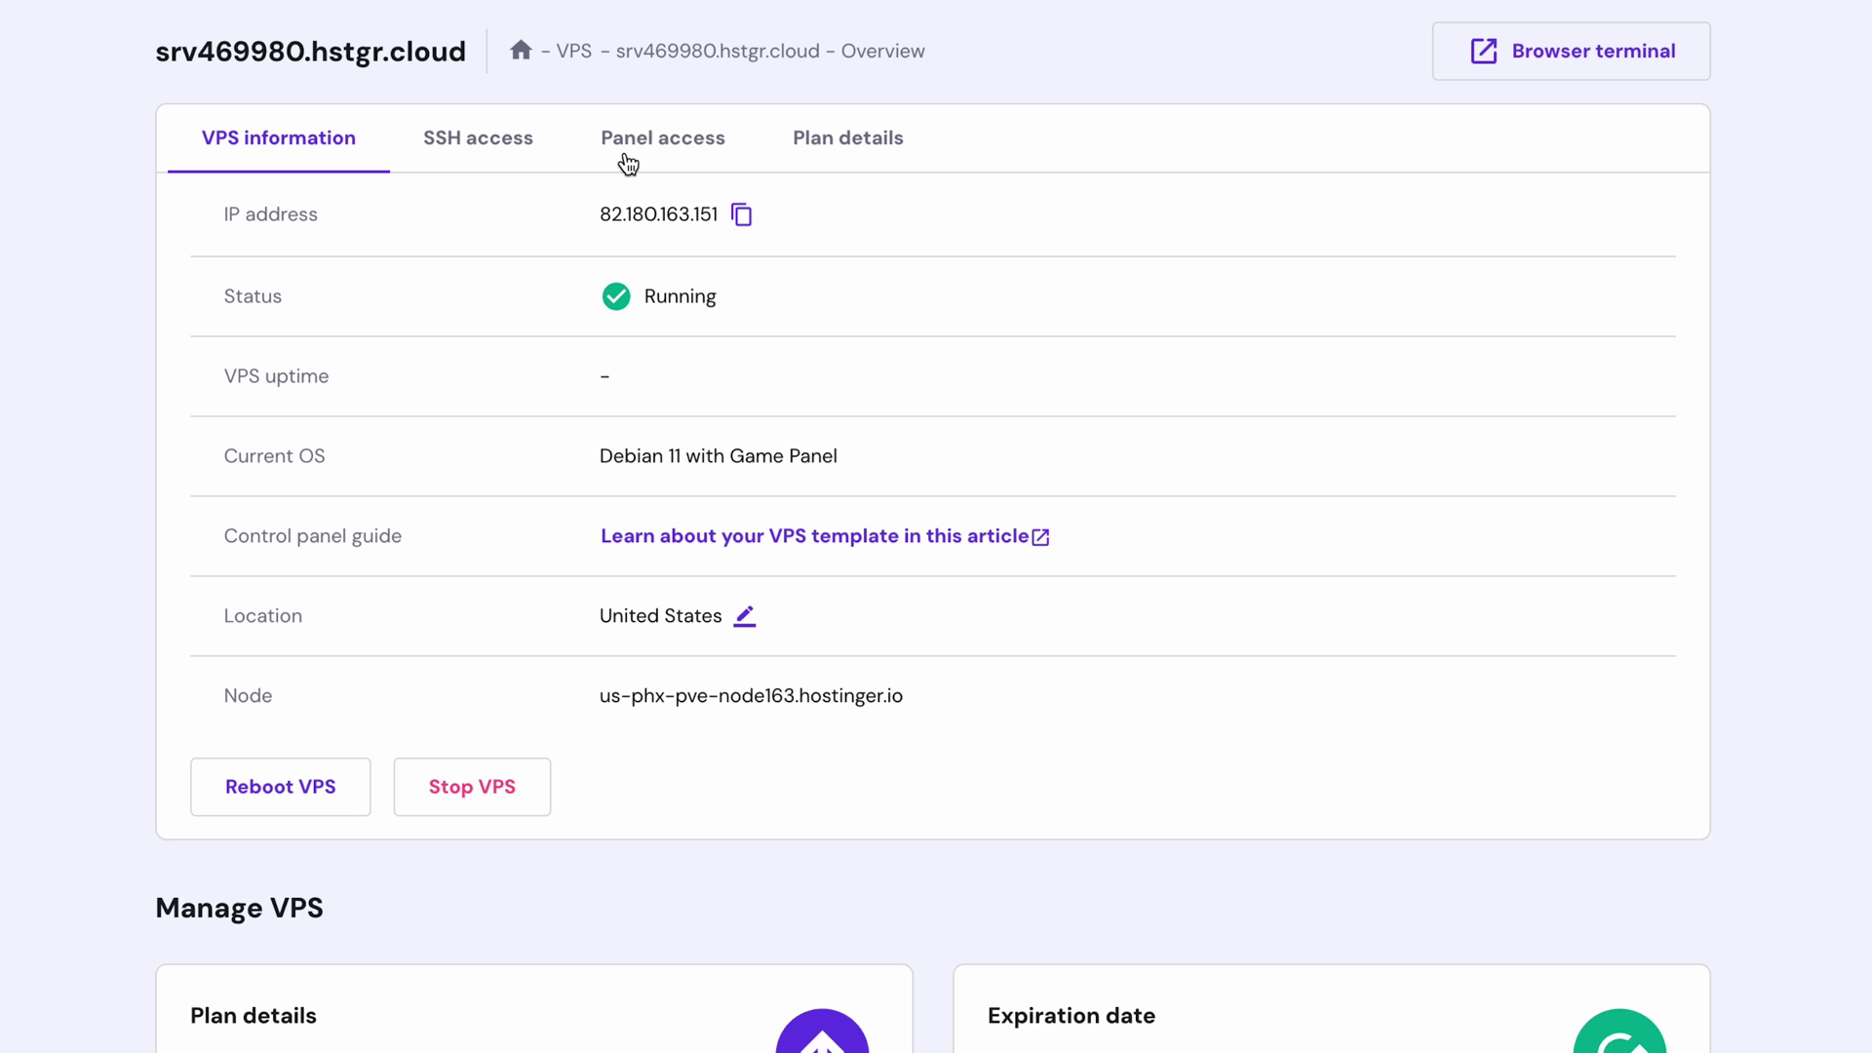
click(629, 149)
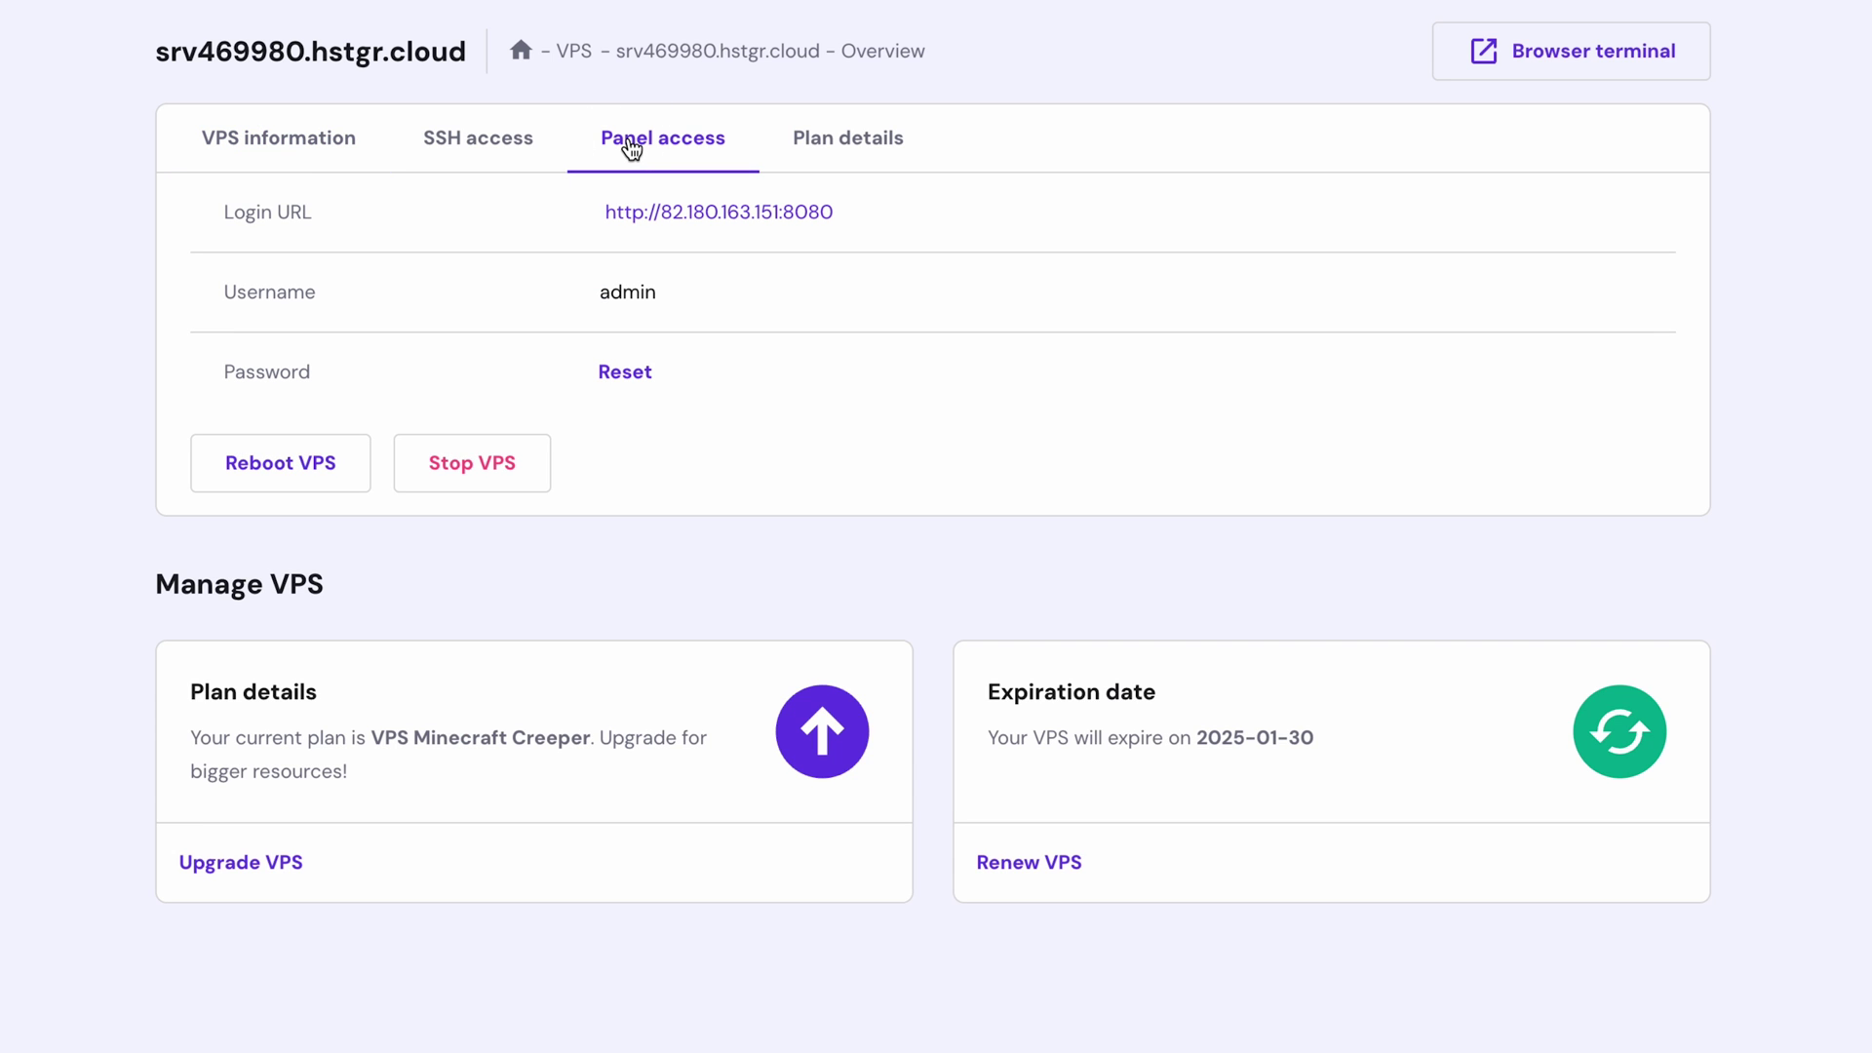
click(673, 217)
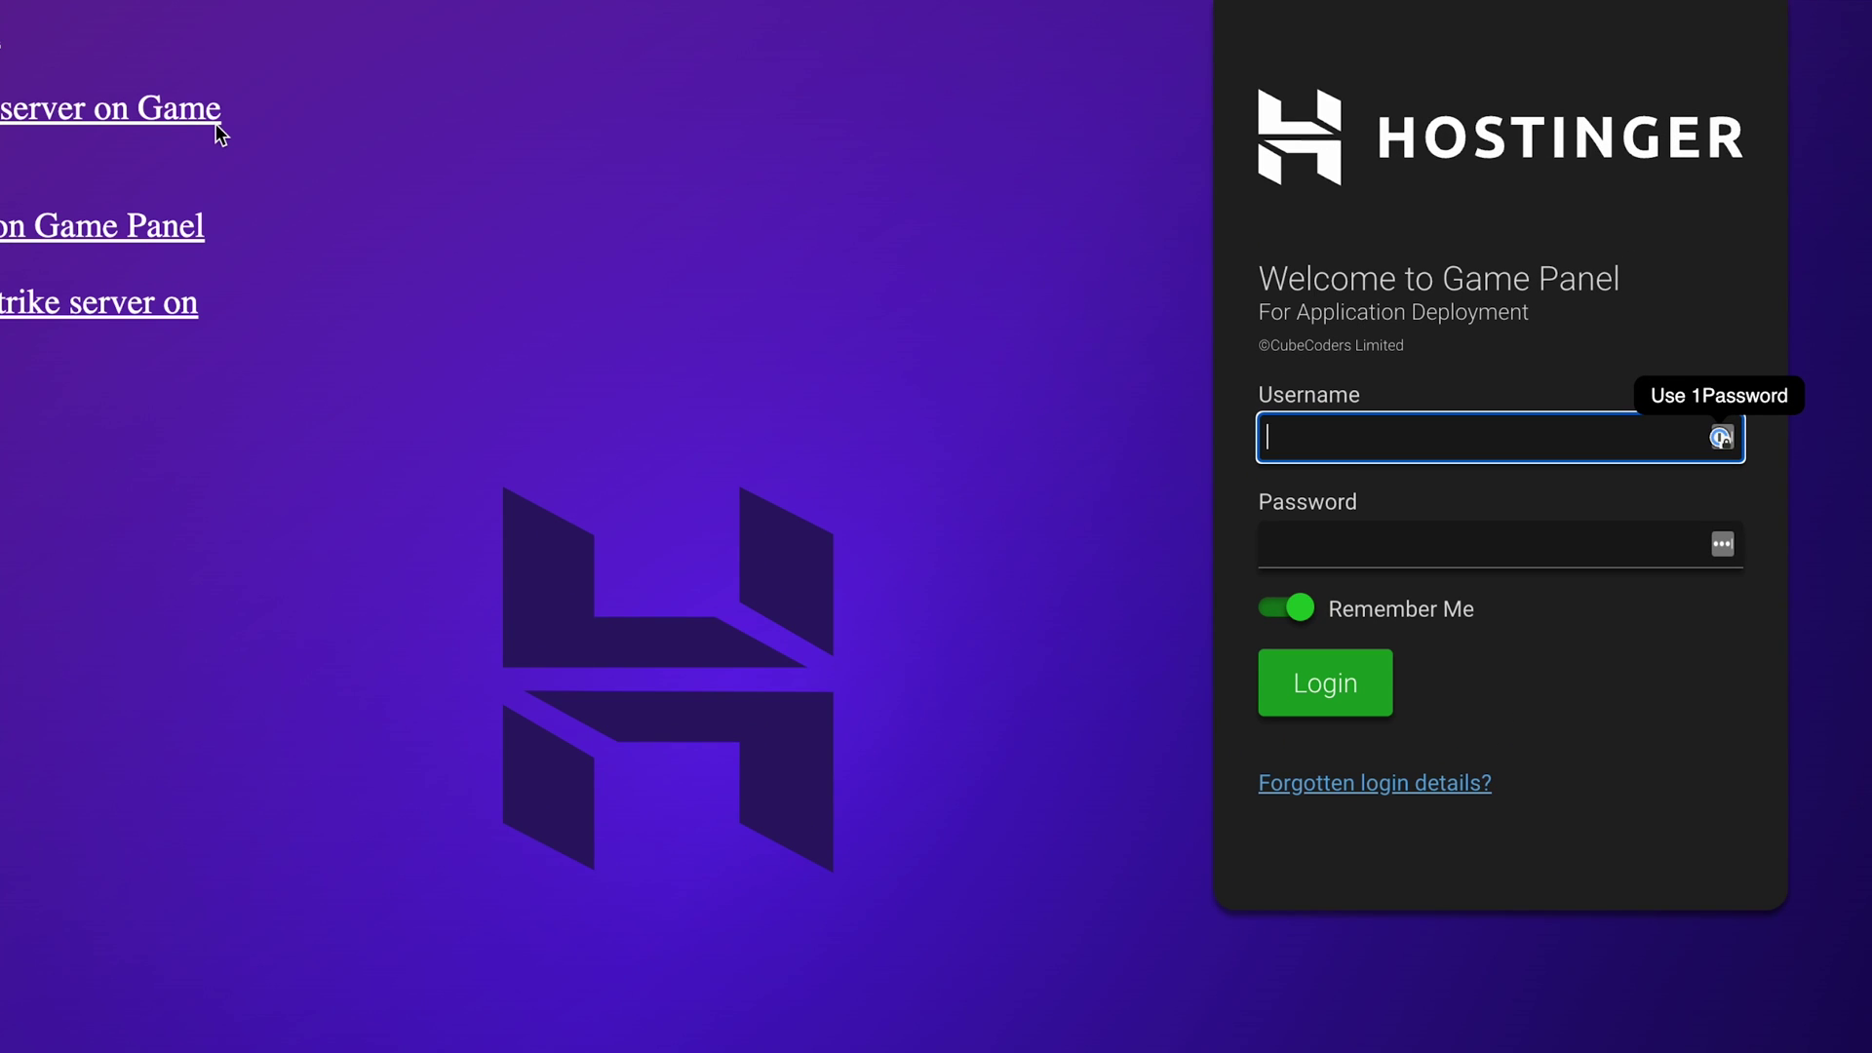
Step: Log in to the Game Panel as admin with the panel password
text(admin)
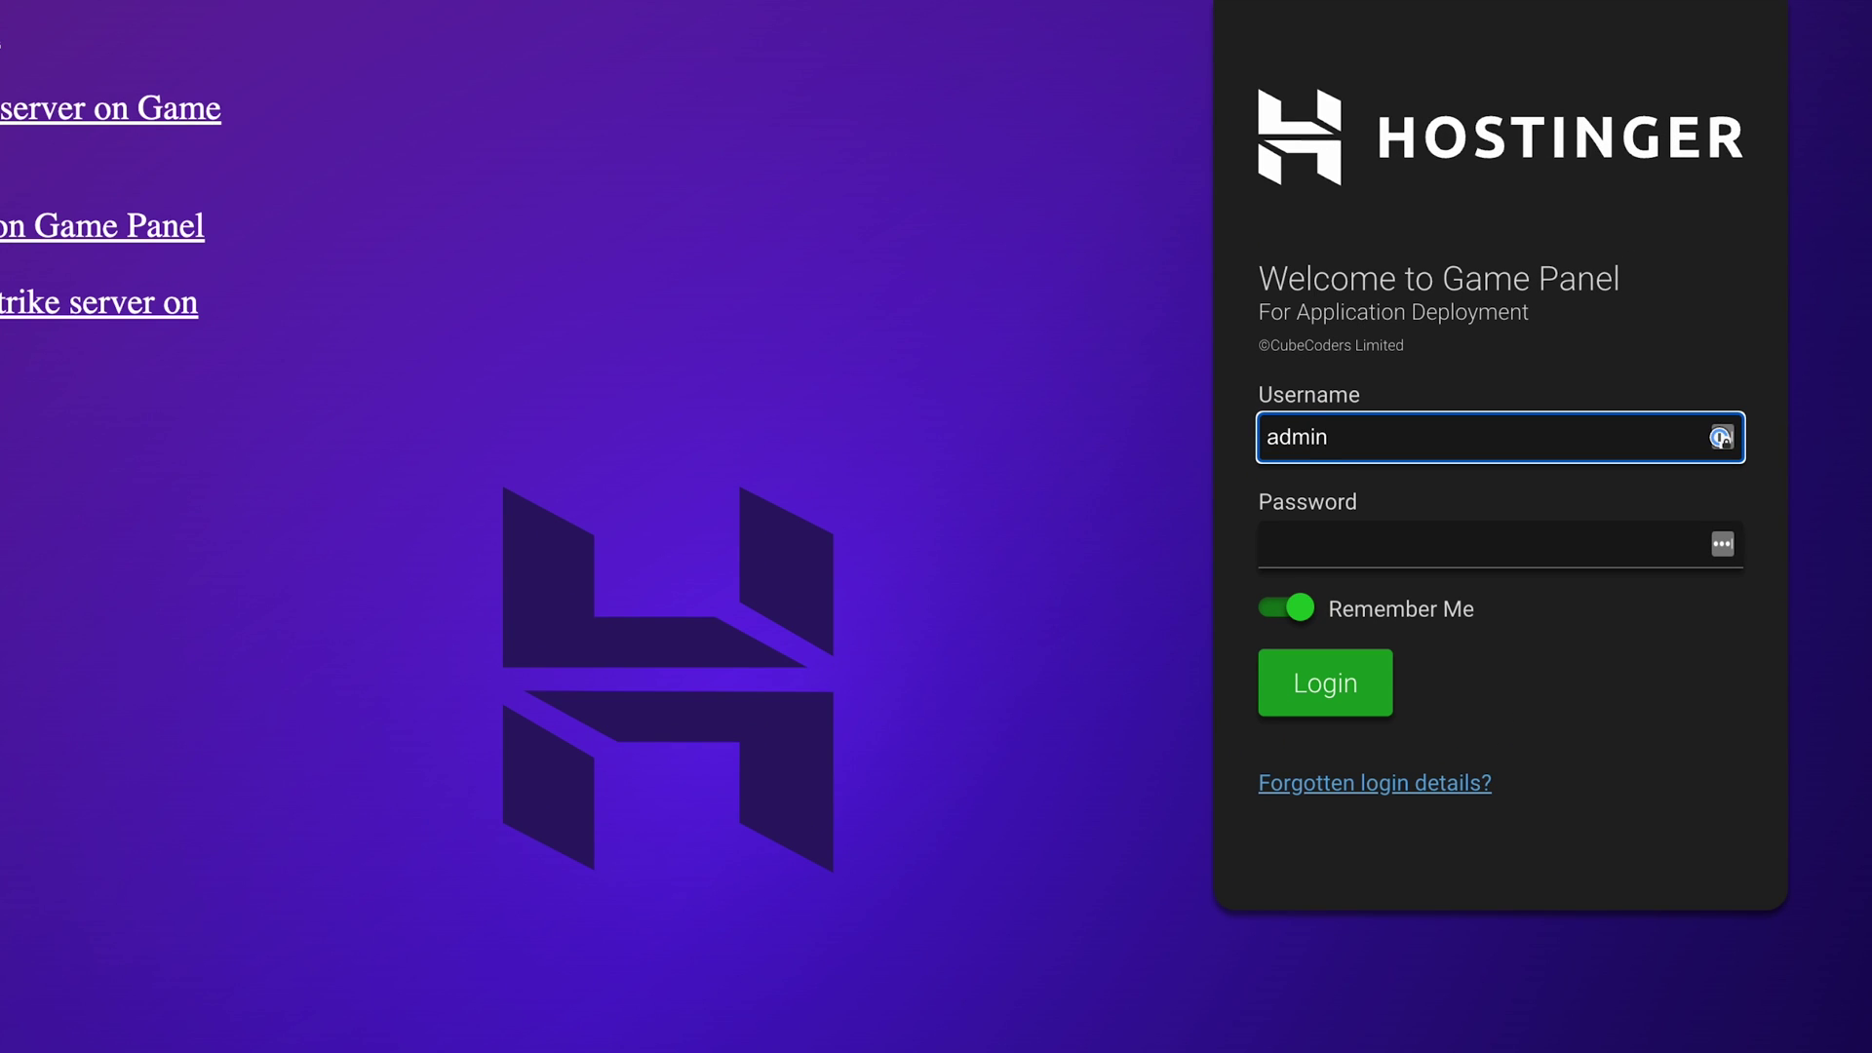
click(1366, 539)
key(ctrl+v)
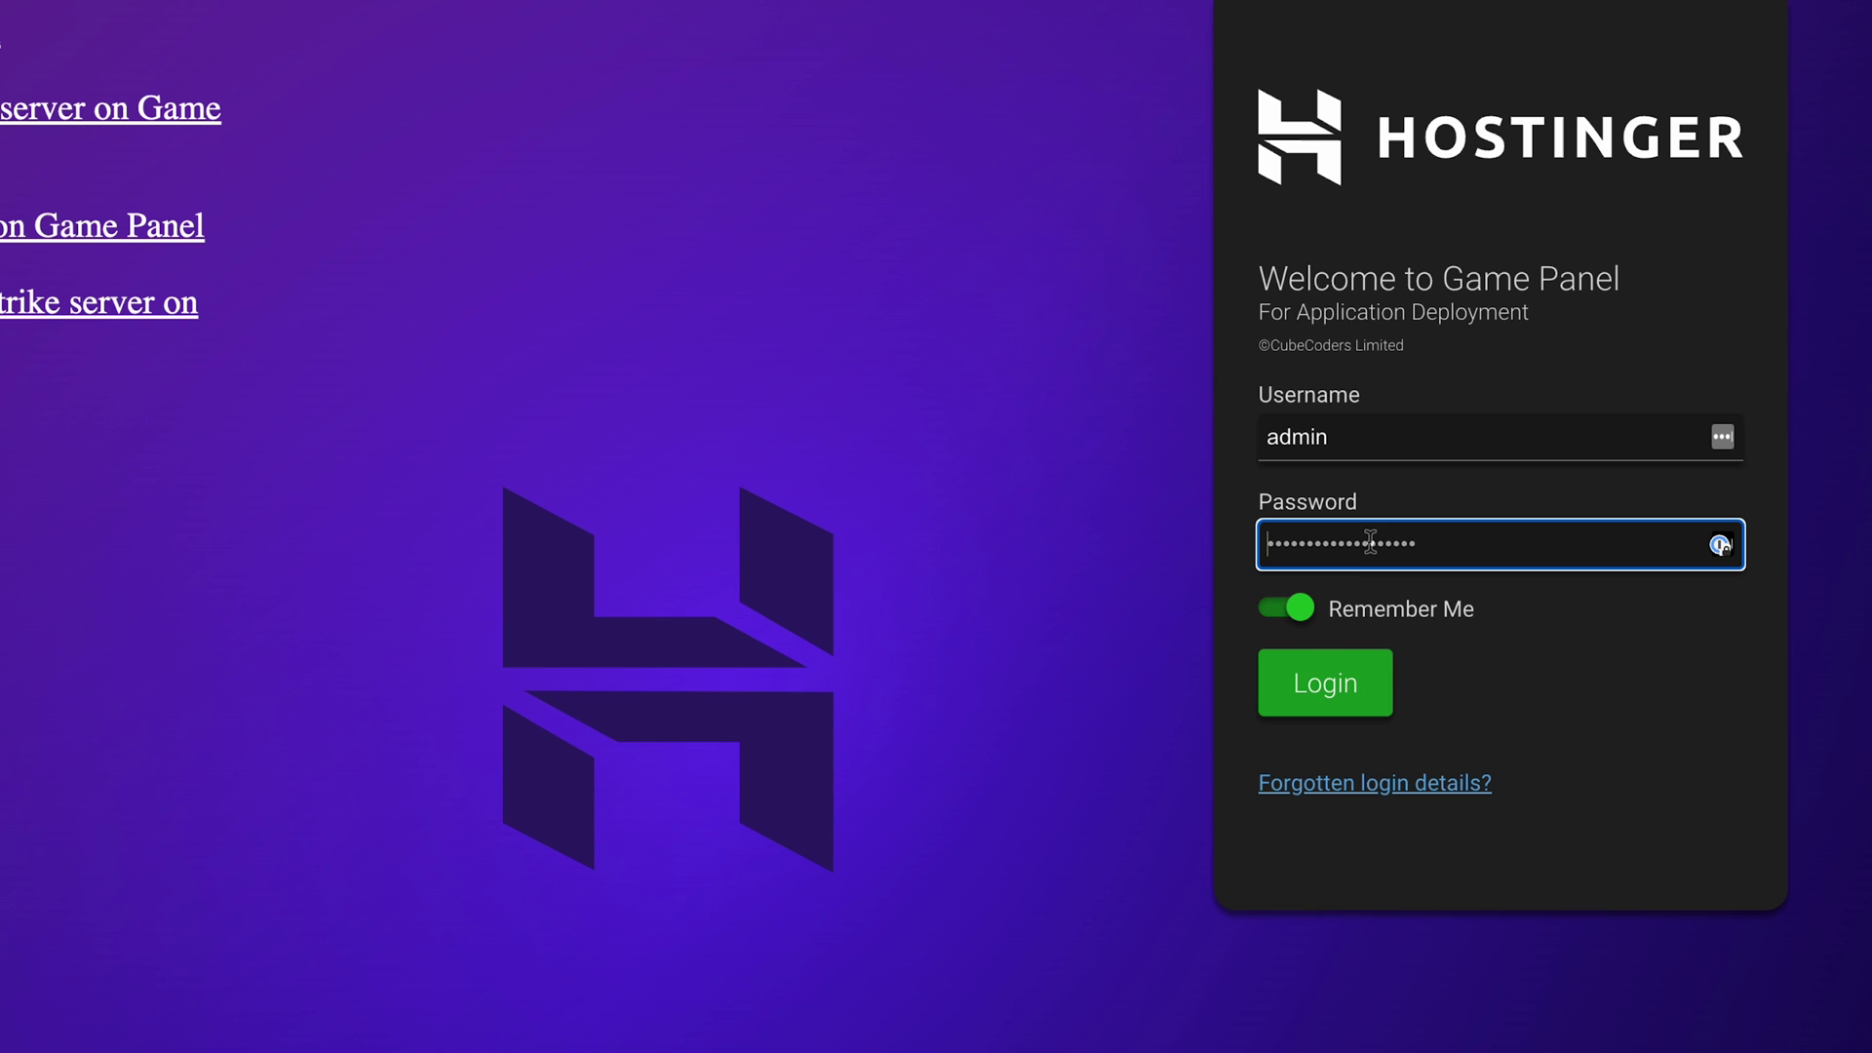
click(1321, 680)
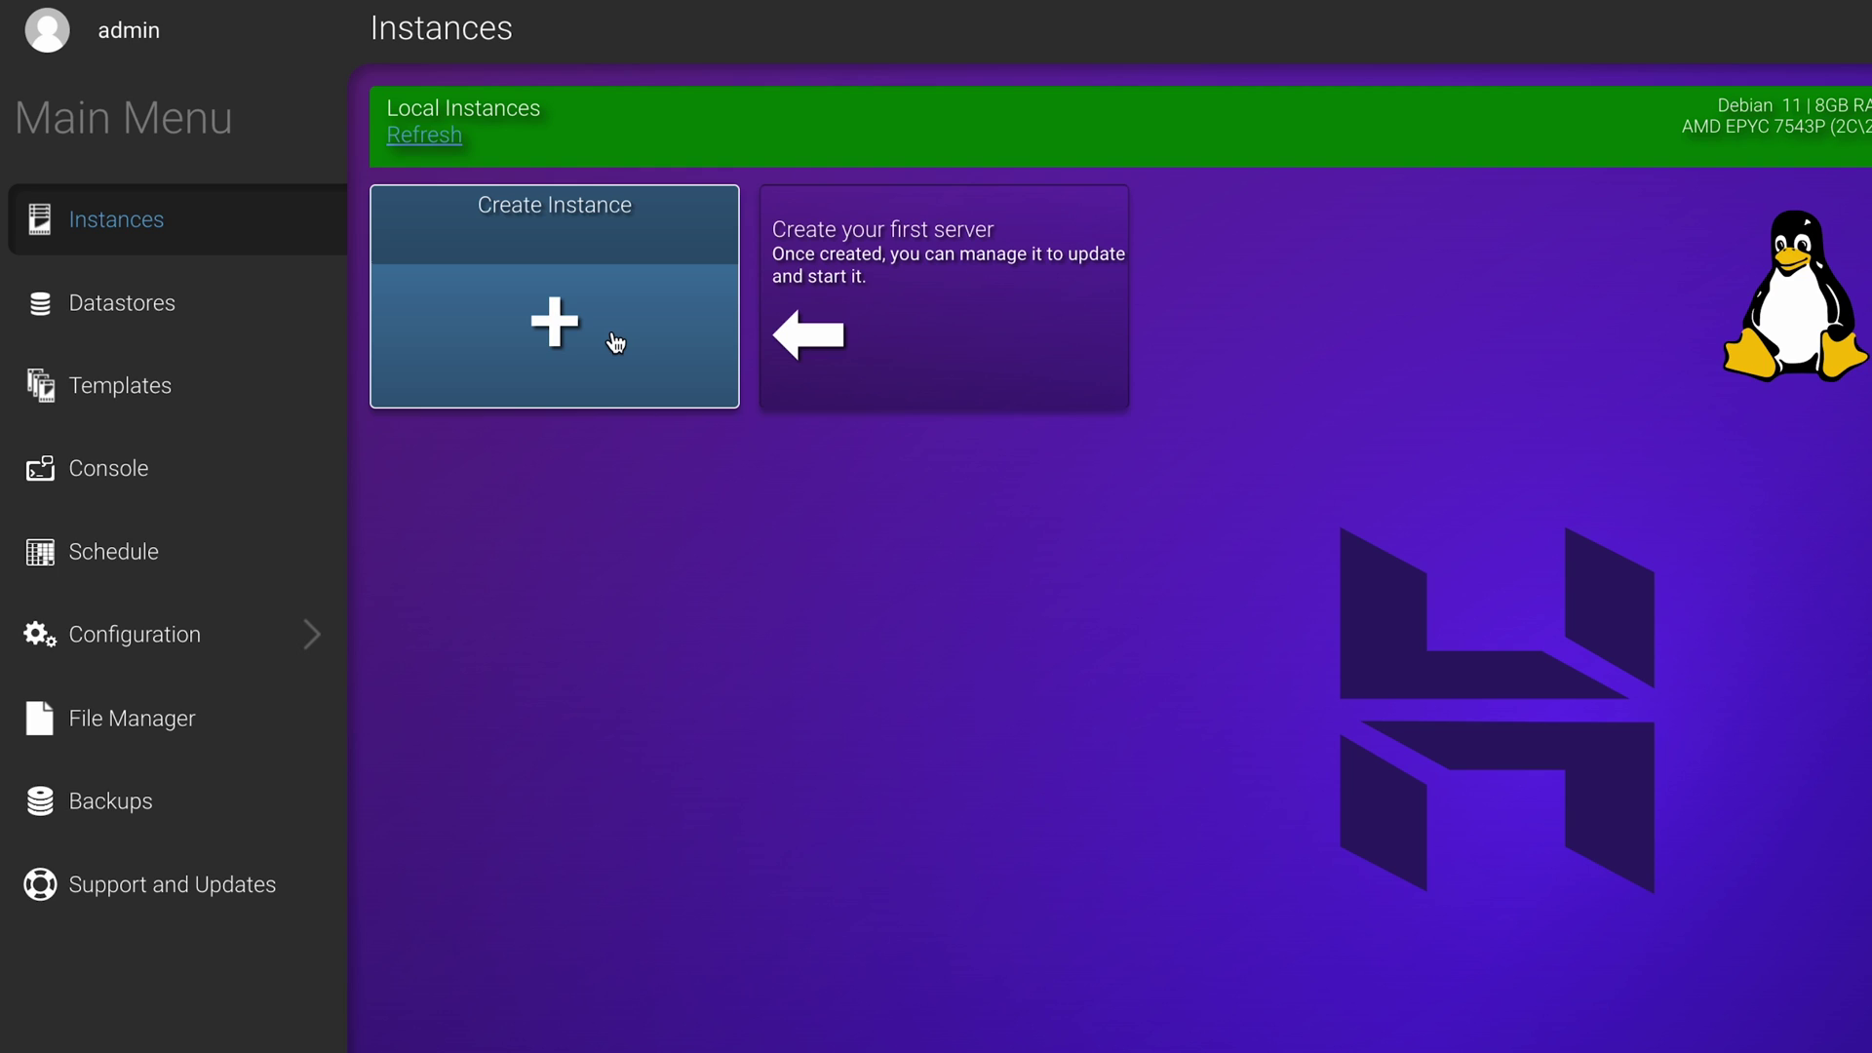
Step: Create a Palworld instance named 'My Amazing Server', set to Update and Start Once
click(616, 342)
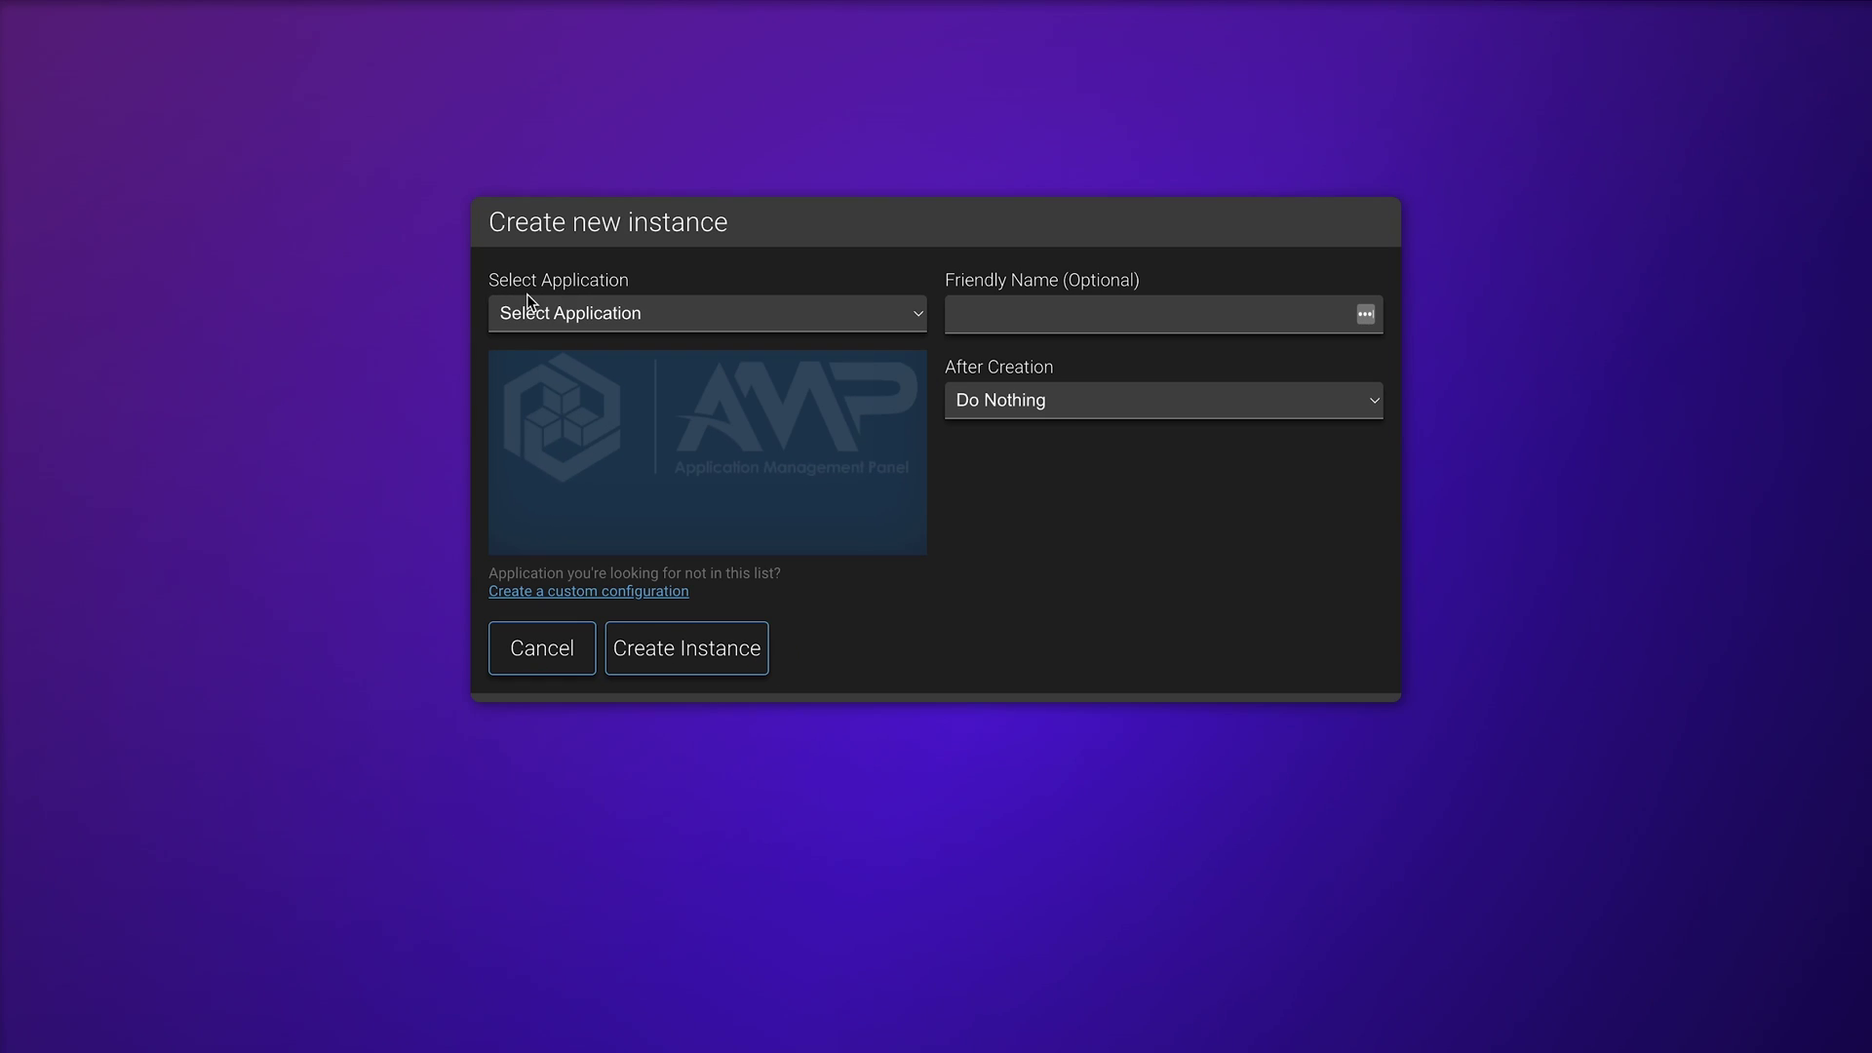
click(528, 307)
text(pal)
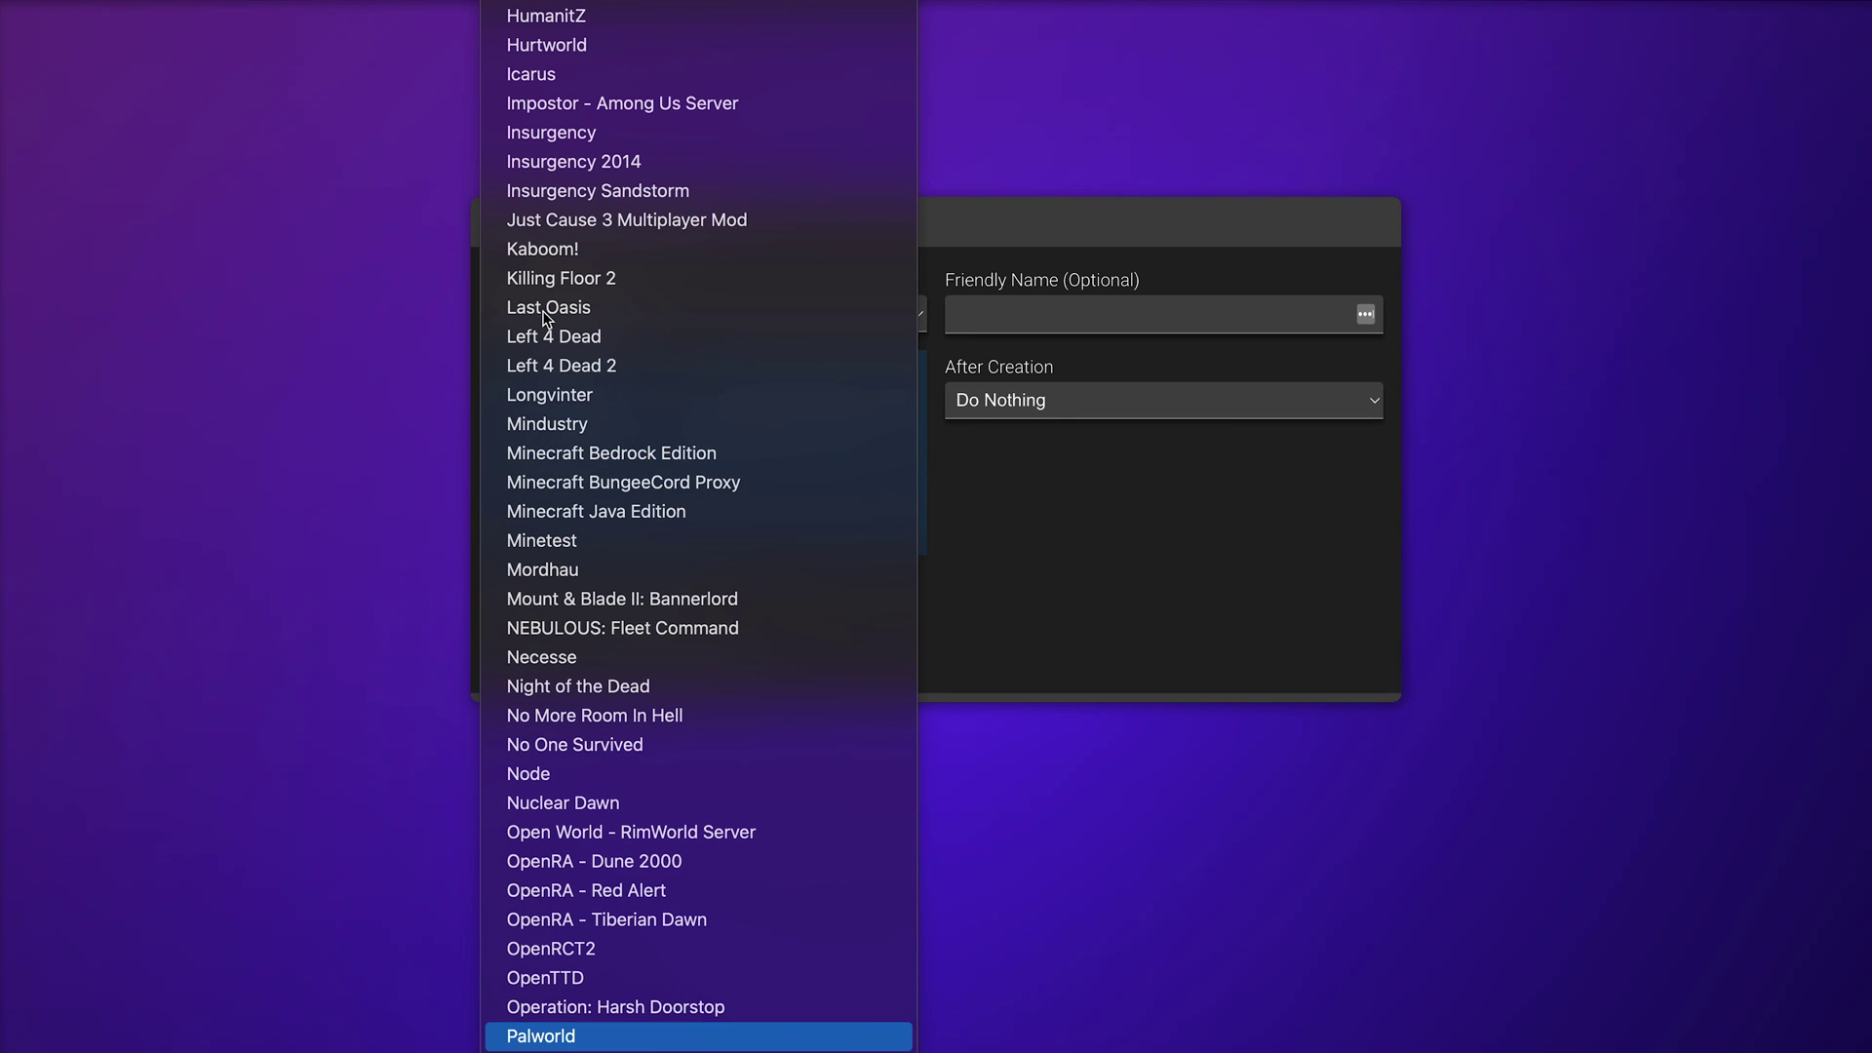
click(622, 1034)
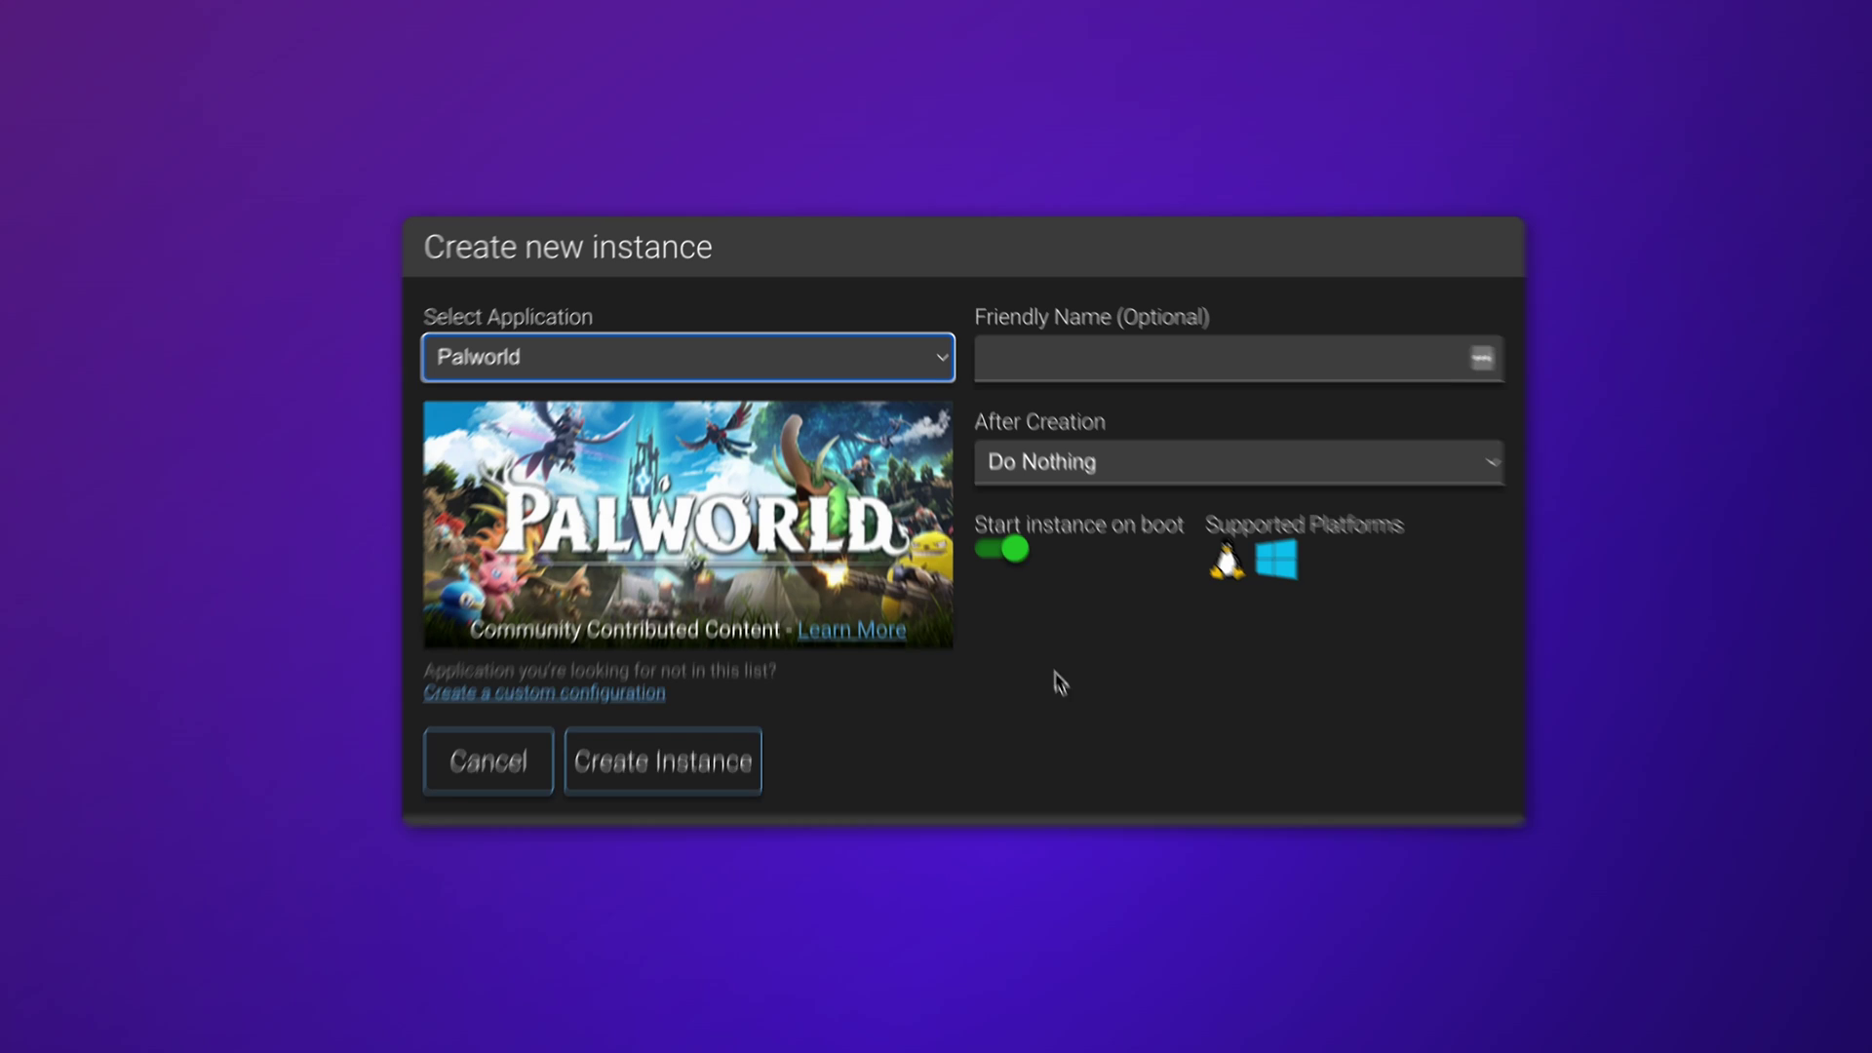
click(1109, 359)
text(My Amazing Server)
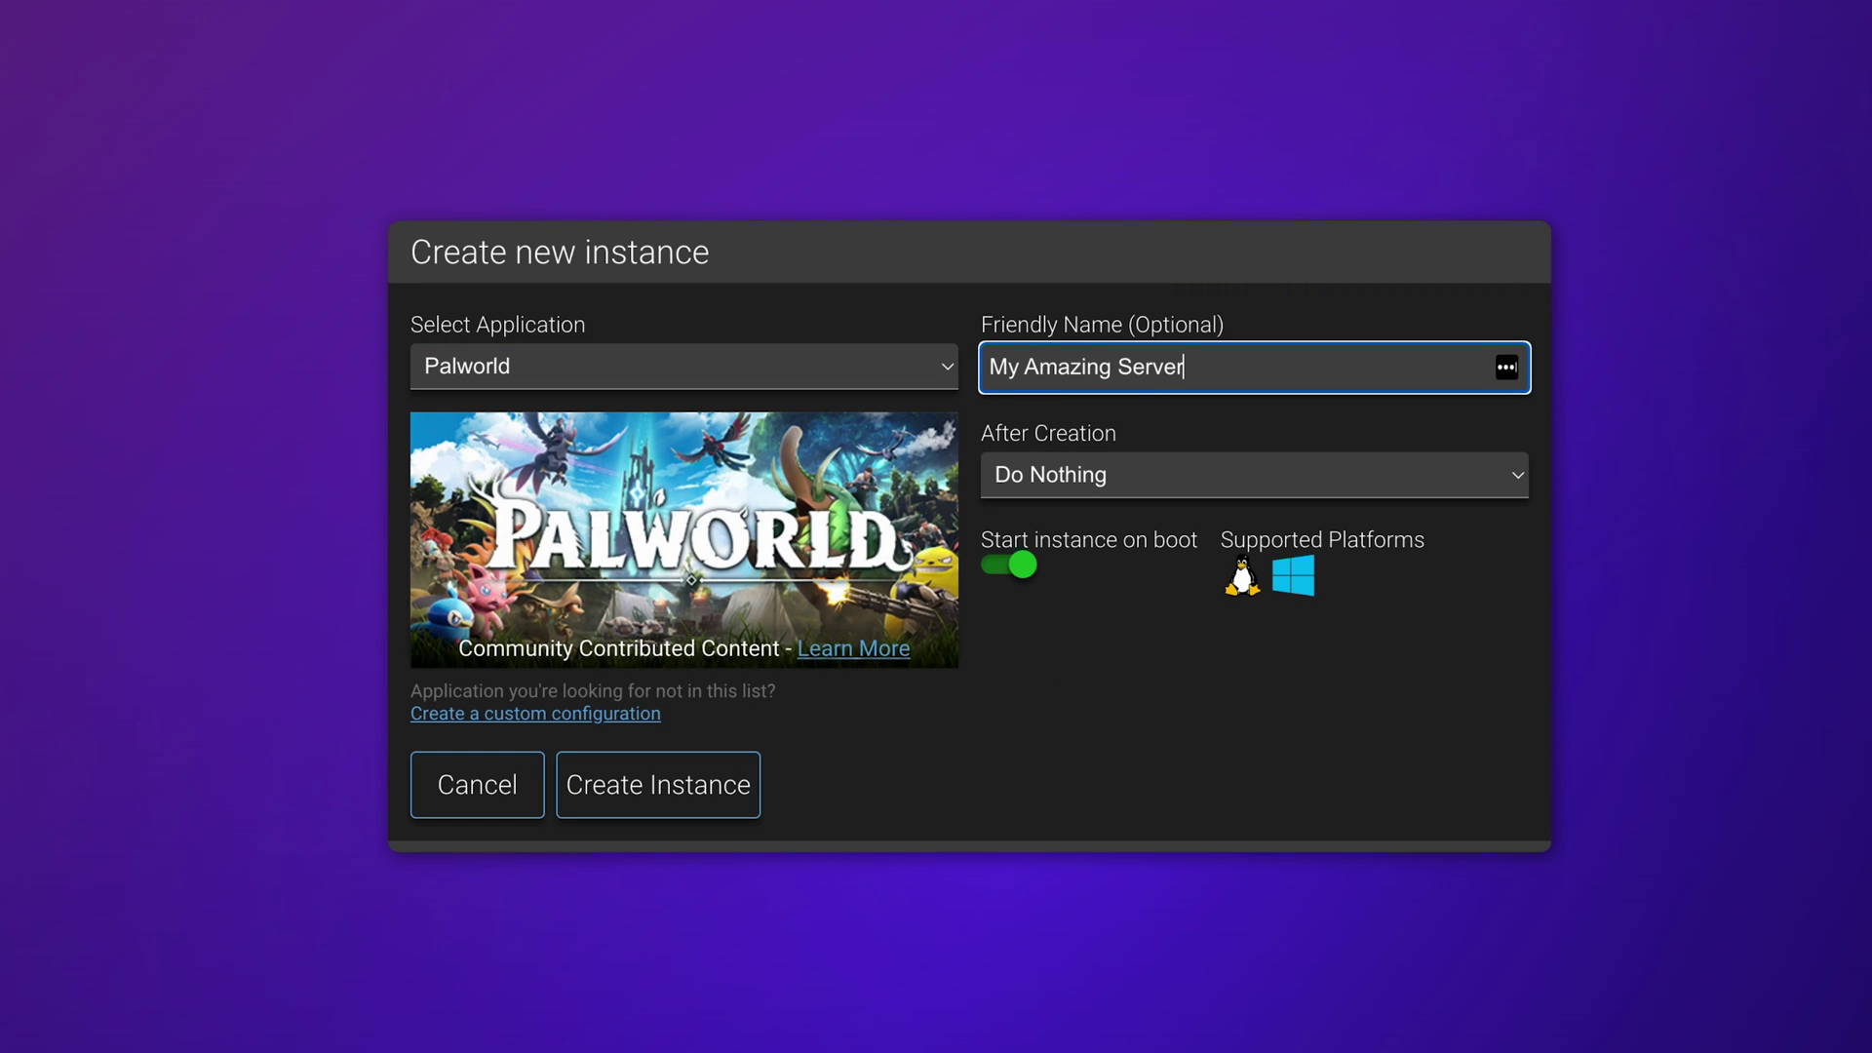
click(1145, 472)
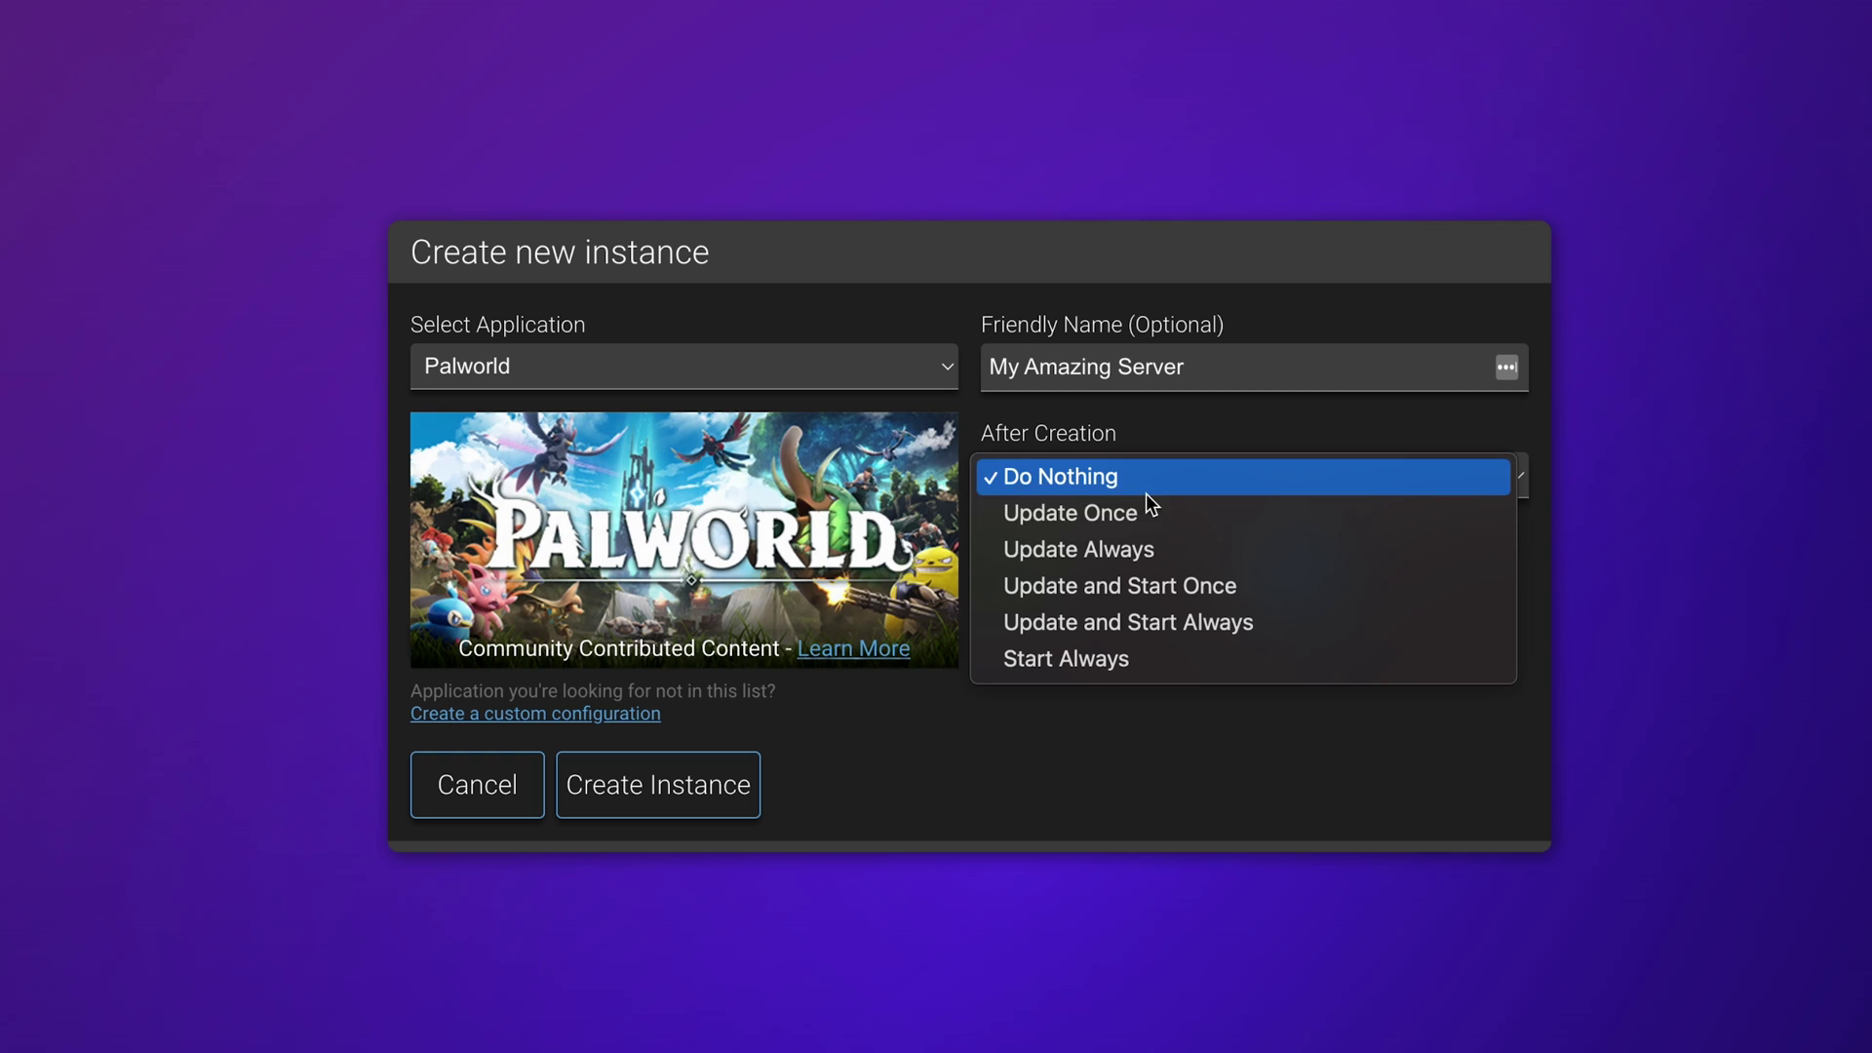
click(1149, 583)
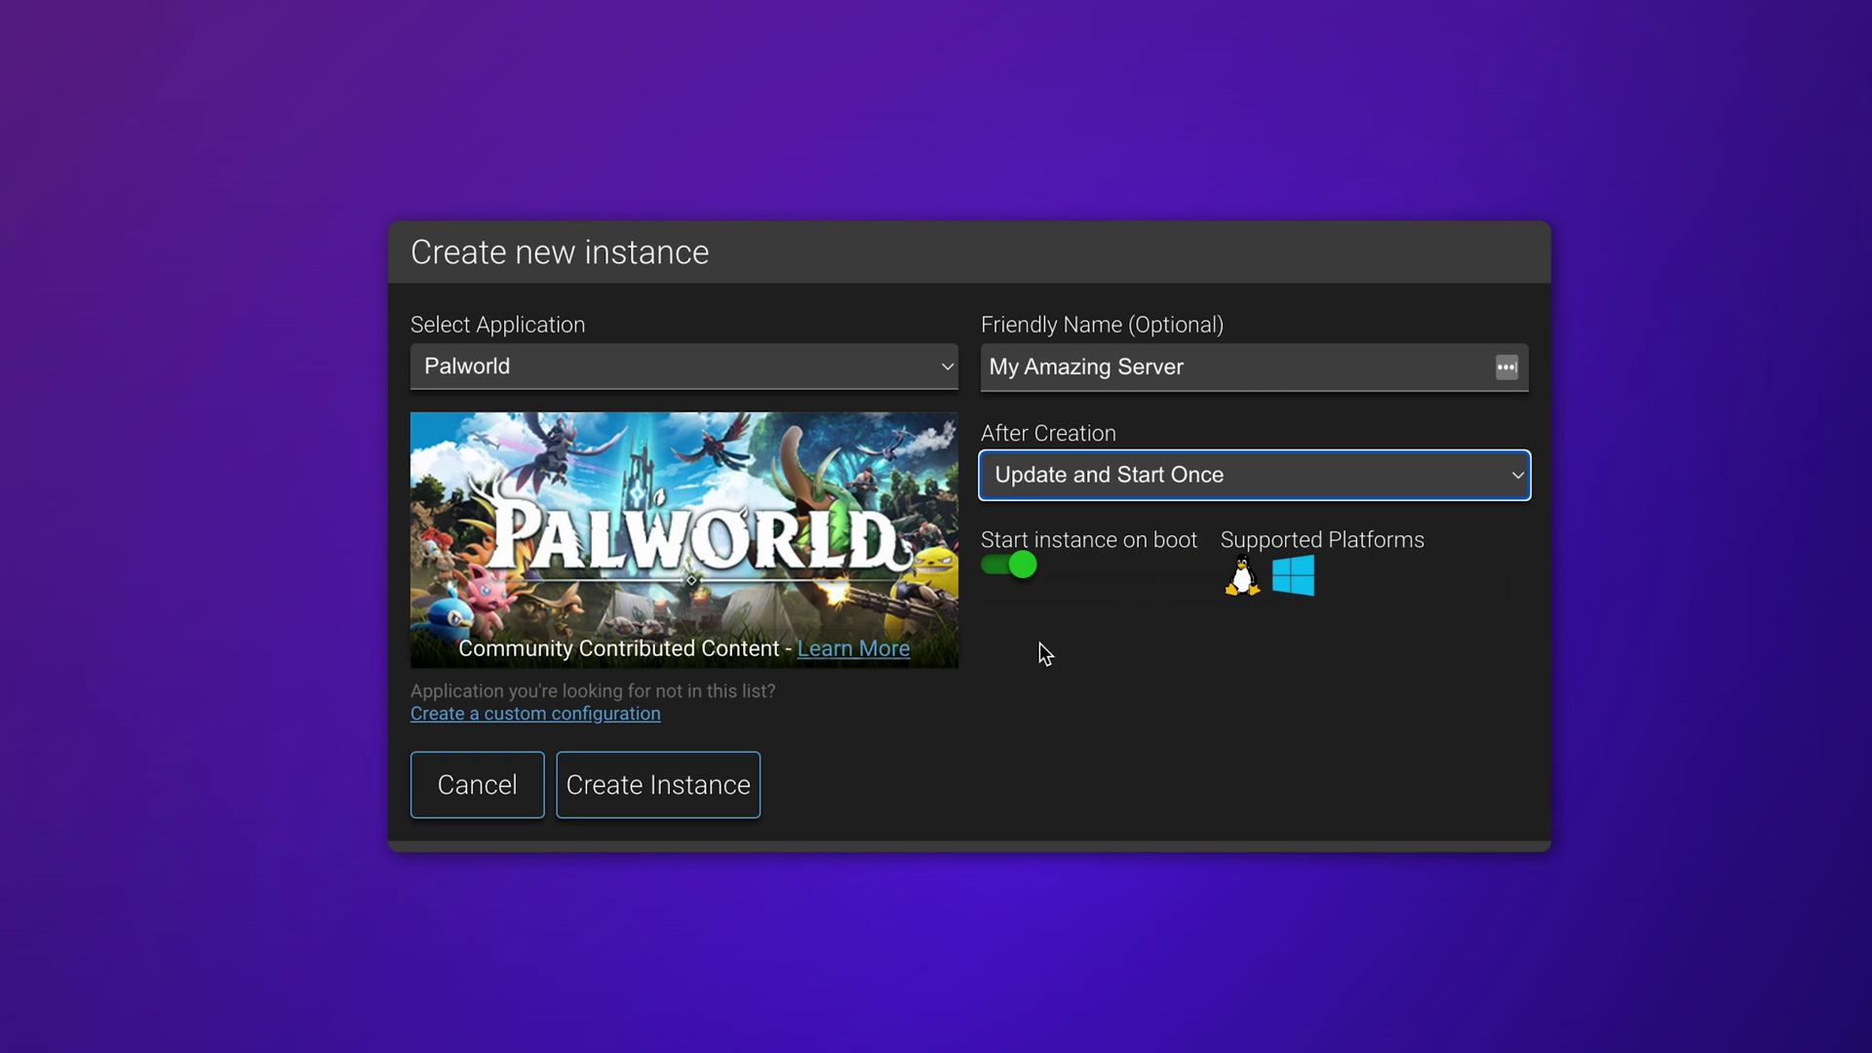
click(715, 785)
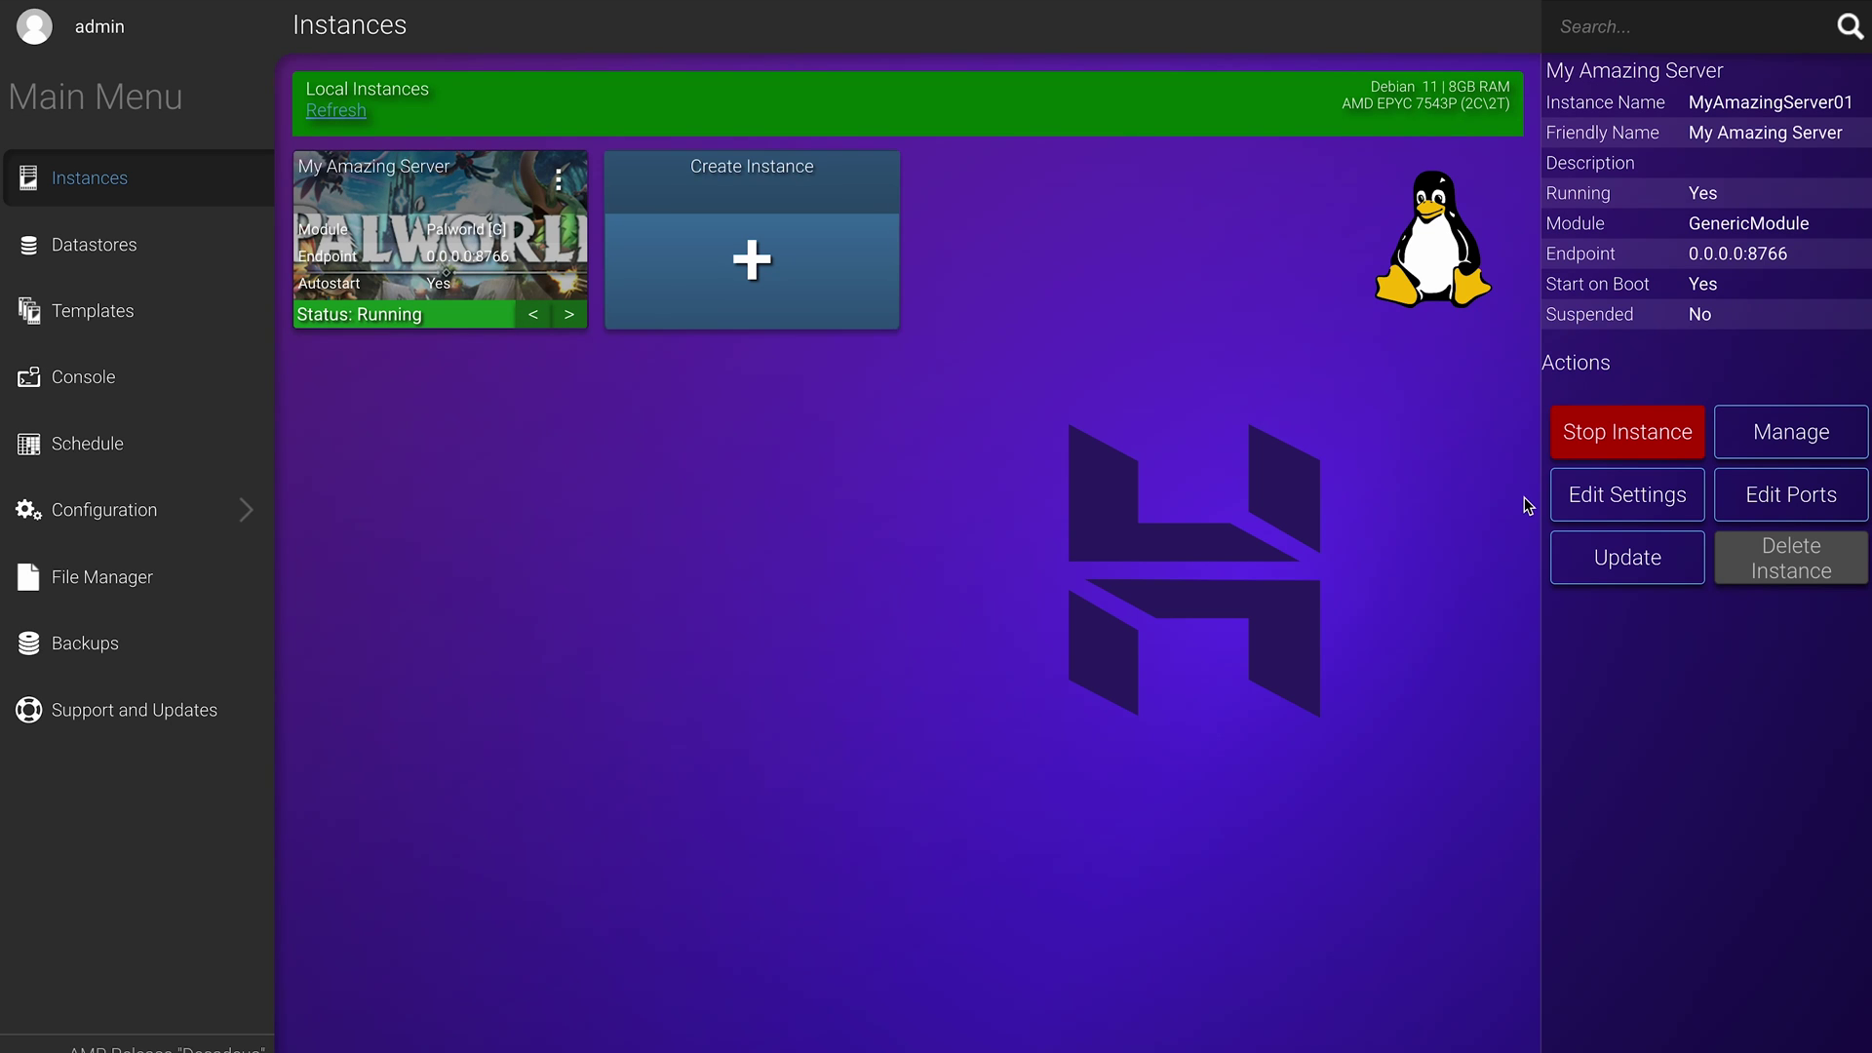
Step: Open My Amazing Server's management view and list its Configuration categories
click(1770, 437)
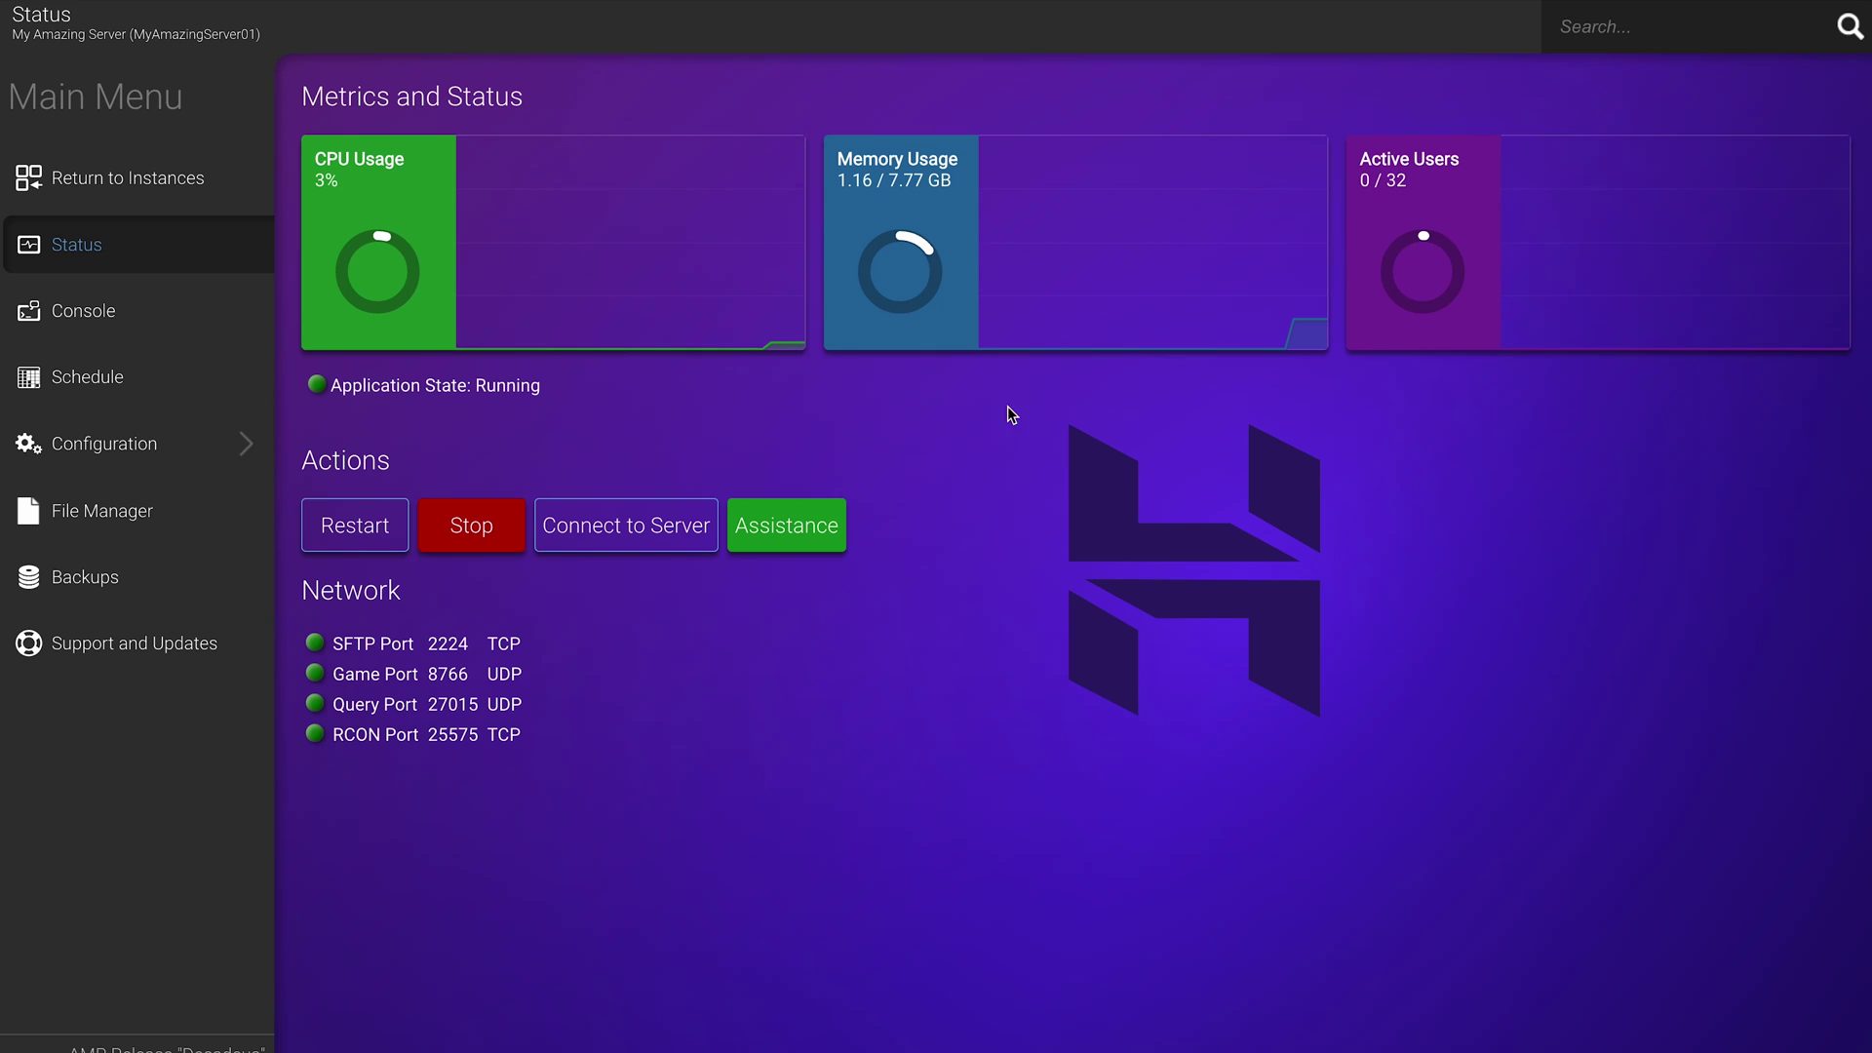
click(244, 441)
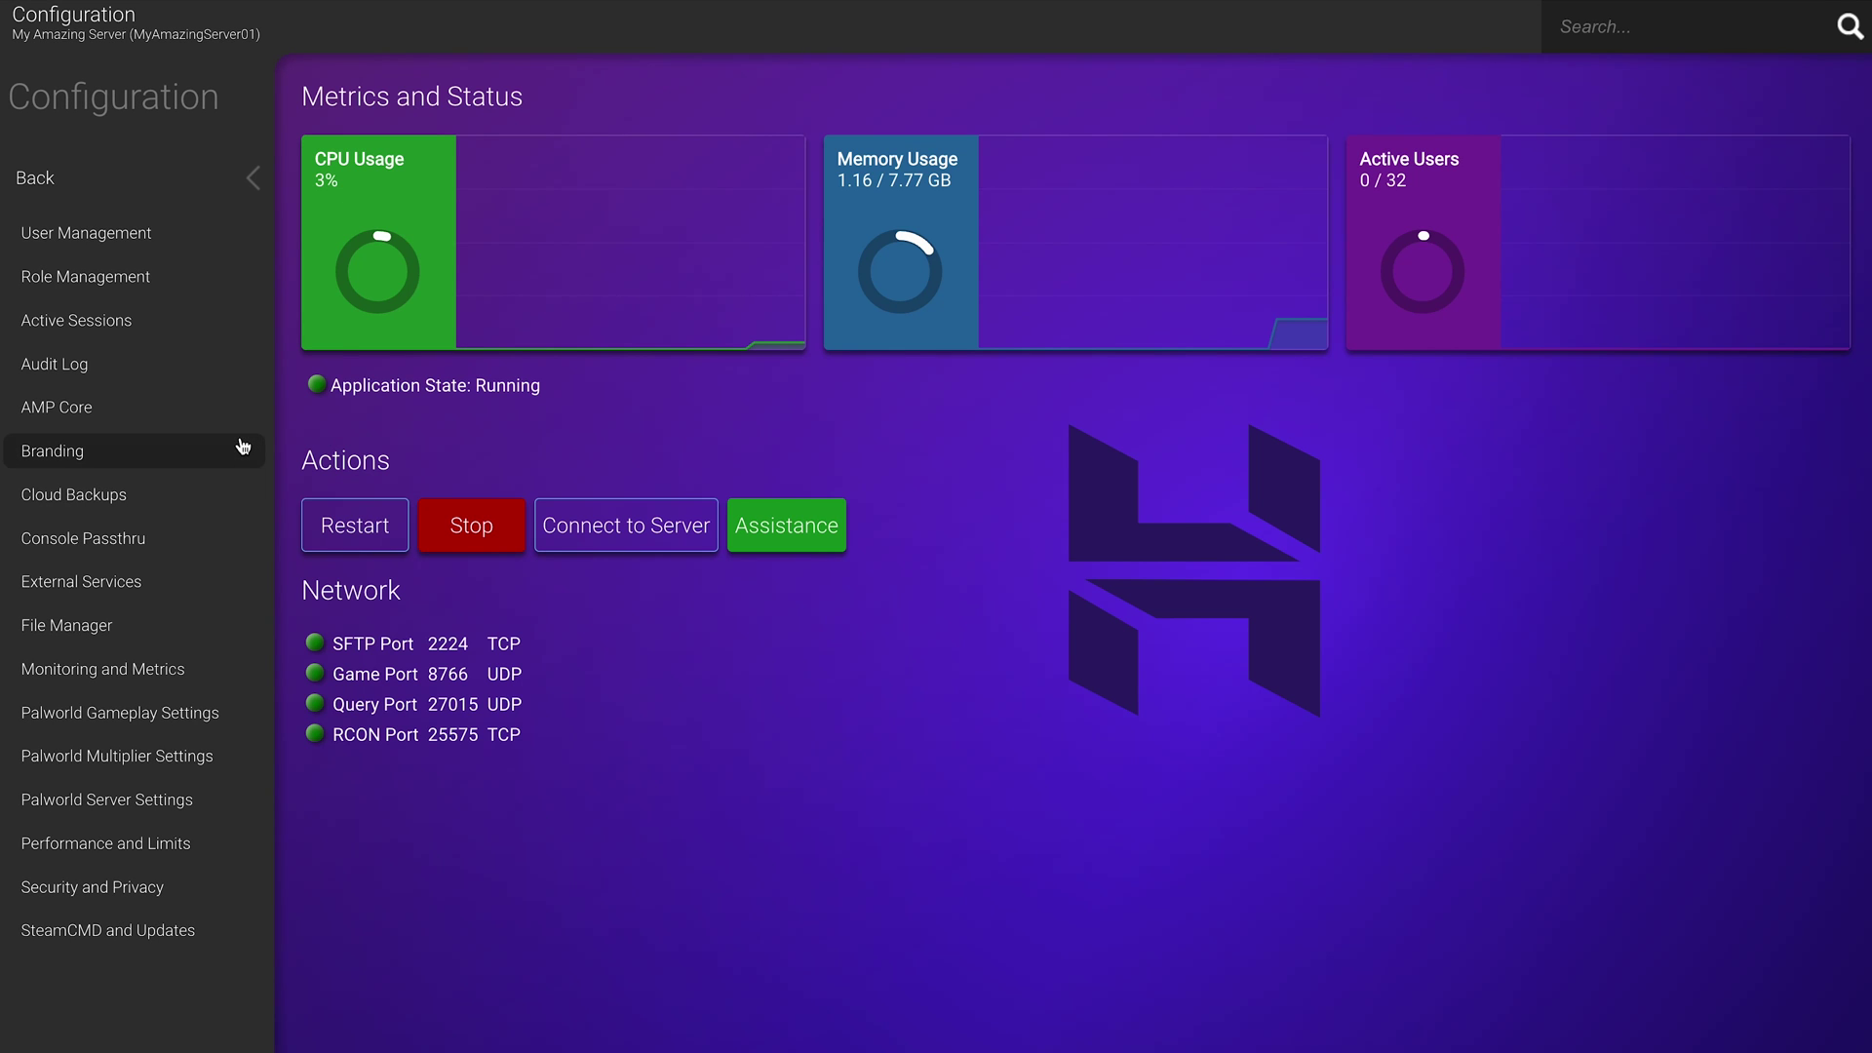
click(171, 802)
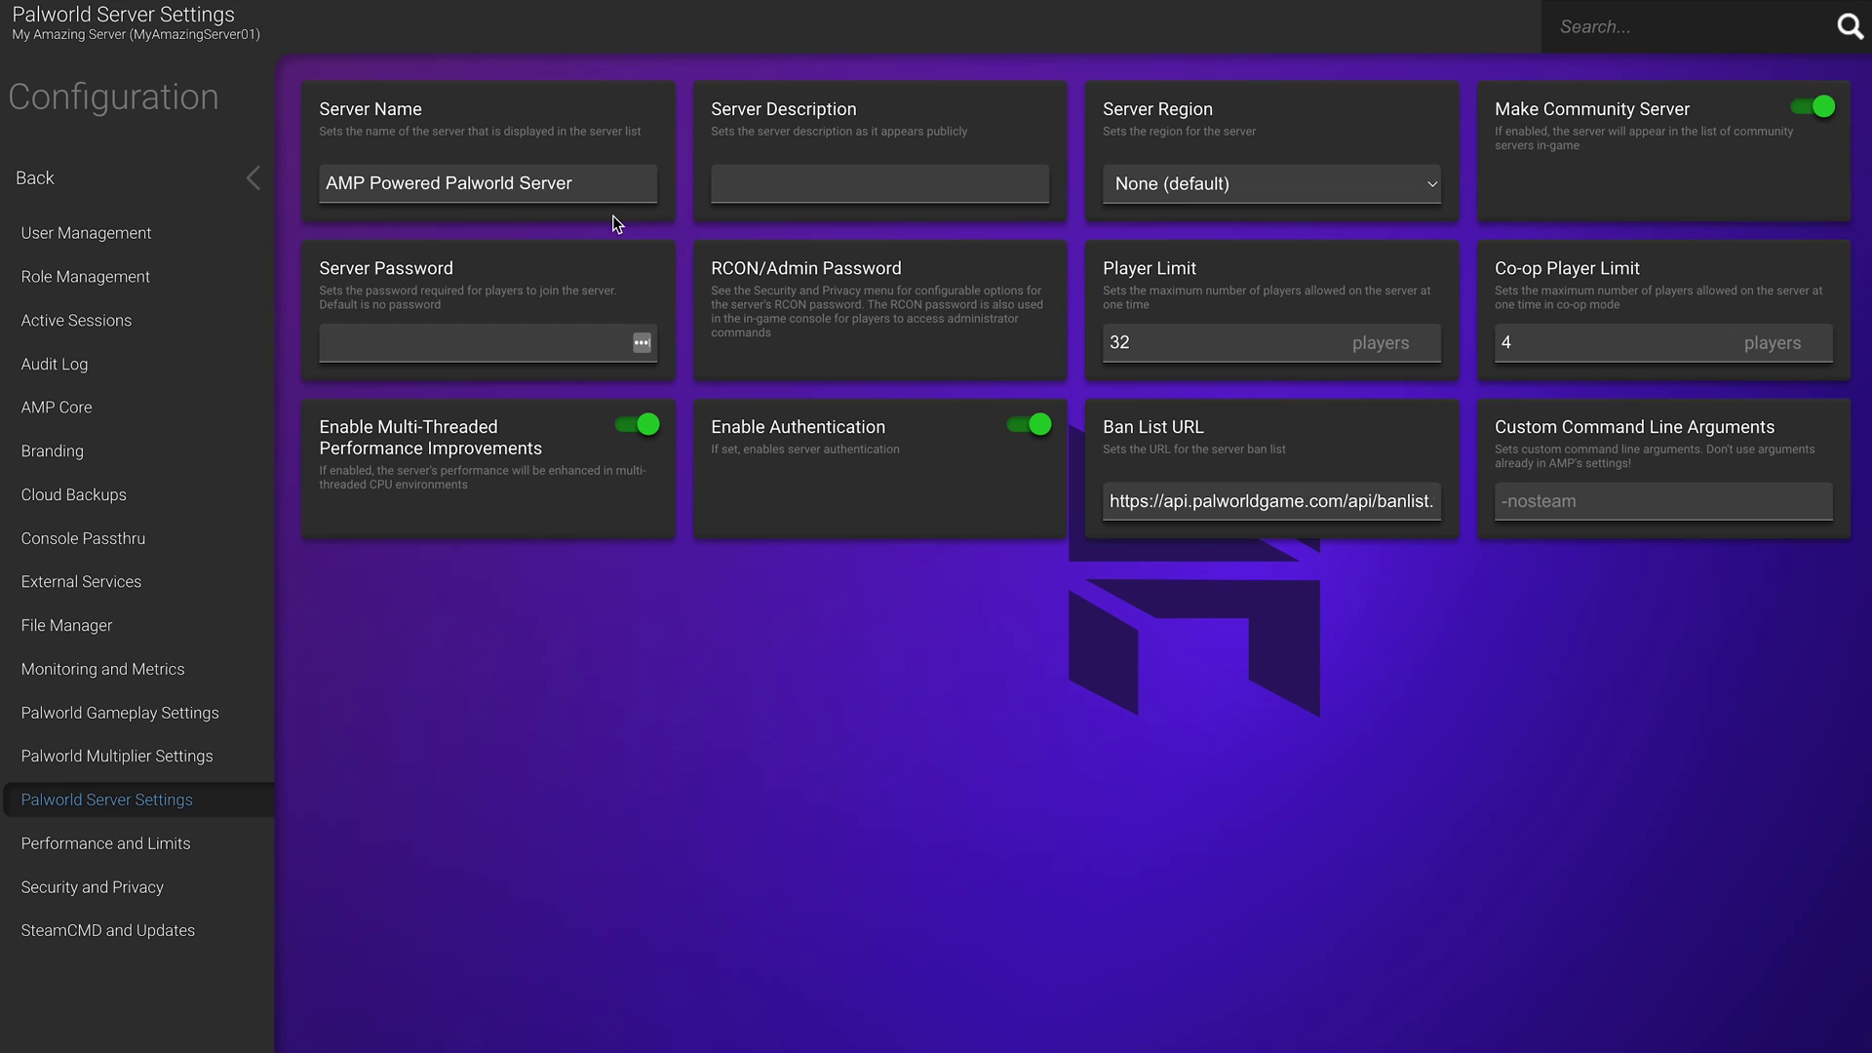
click(603, 183)
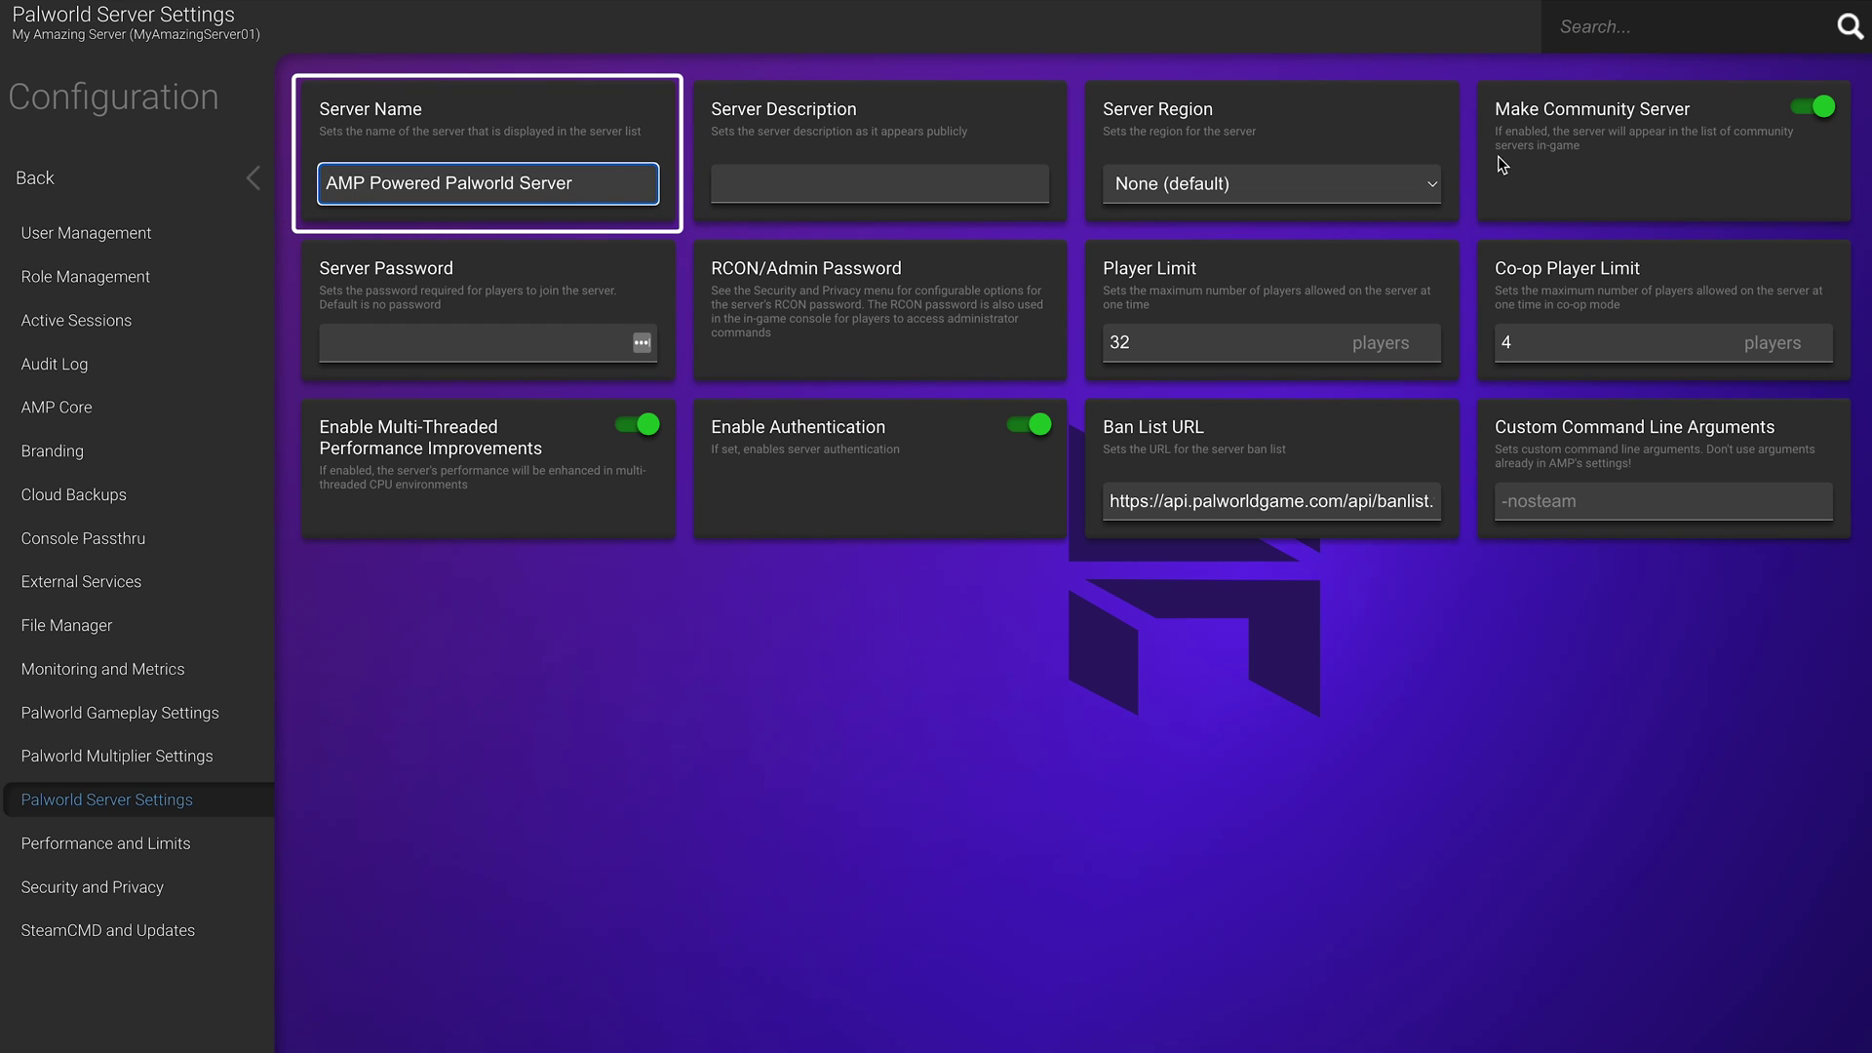
click(1741, 115)
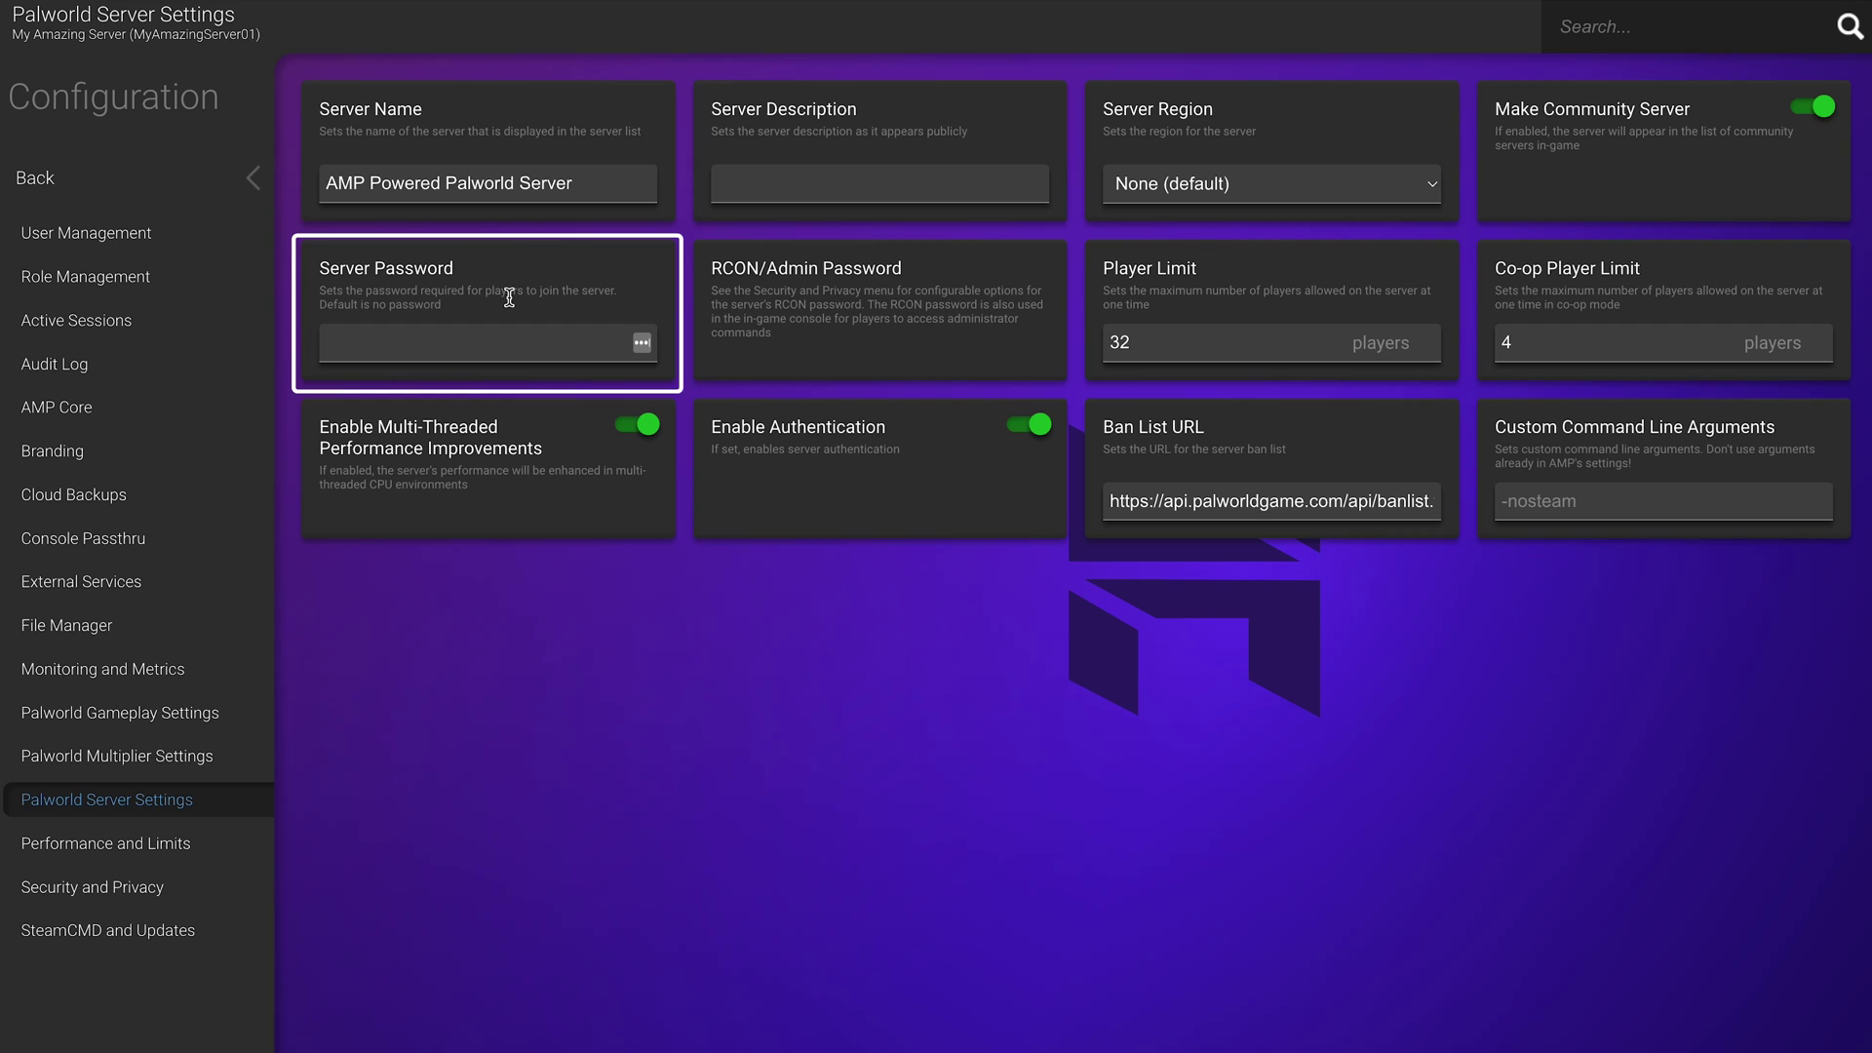
click(1219, 343)
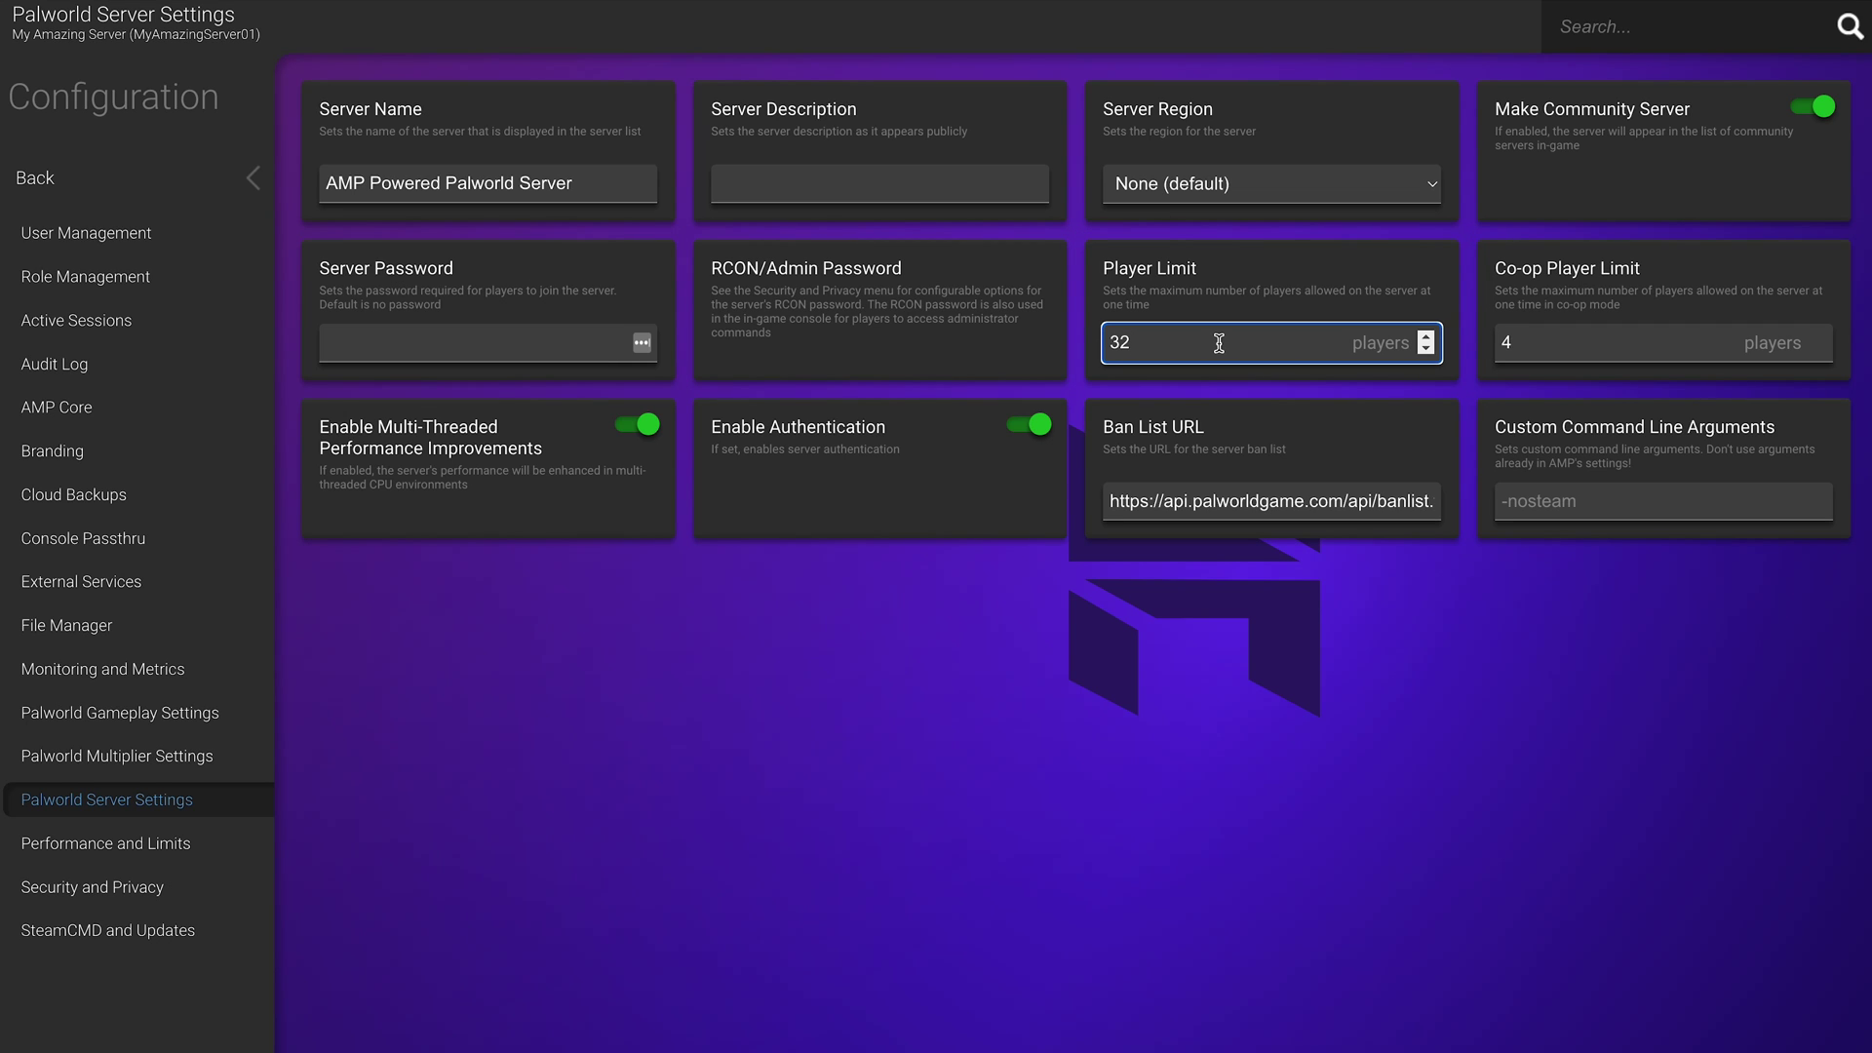
Step: Enable multiplayer in Palworld Gameplay Settings, leaving Death Penalty at its default
click(210, 716)
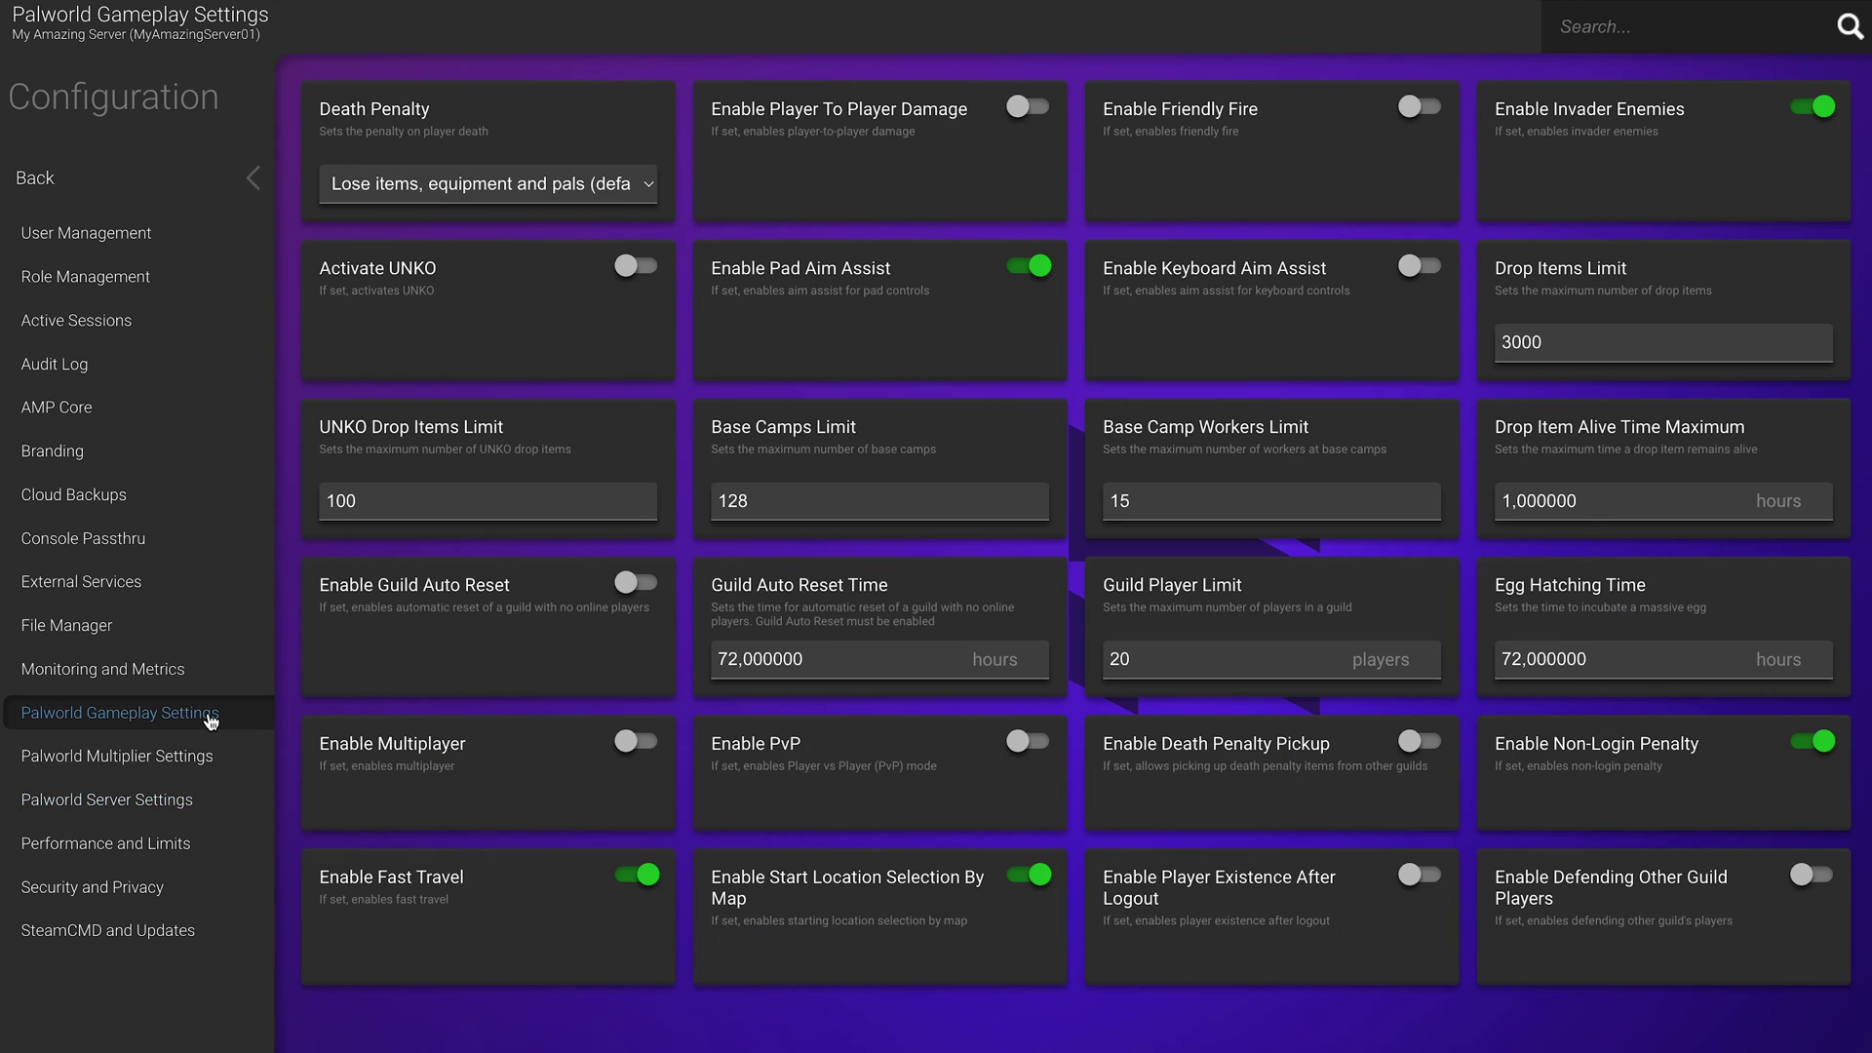
click(611, 194)
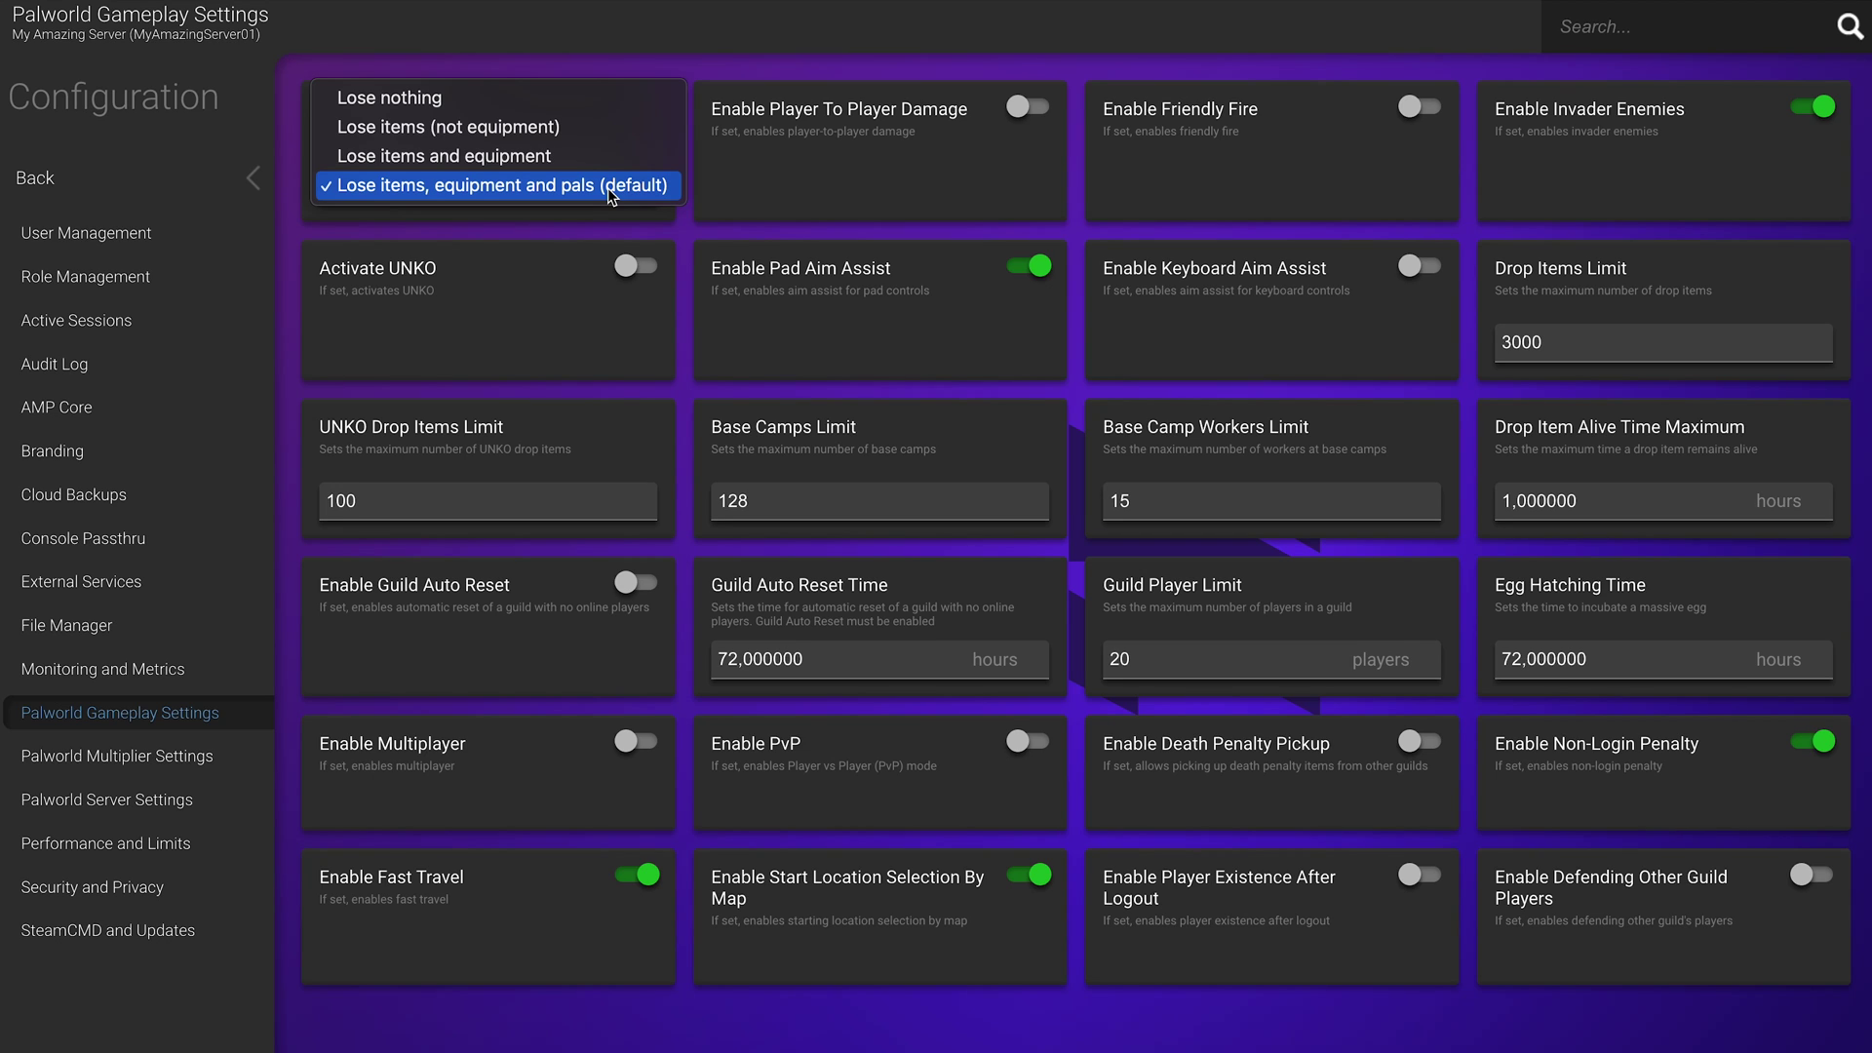
click(608, 188)
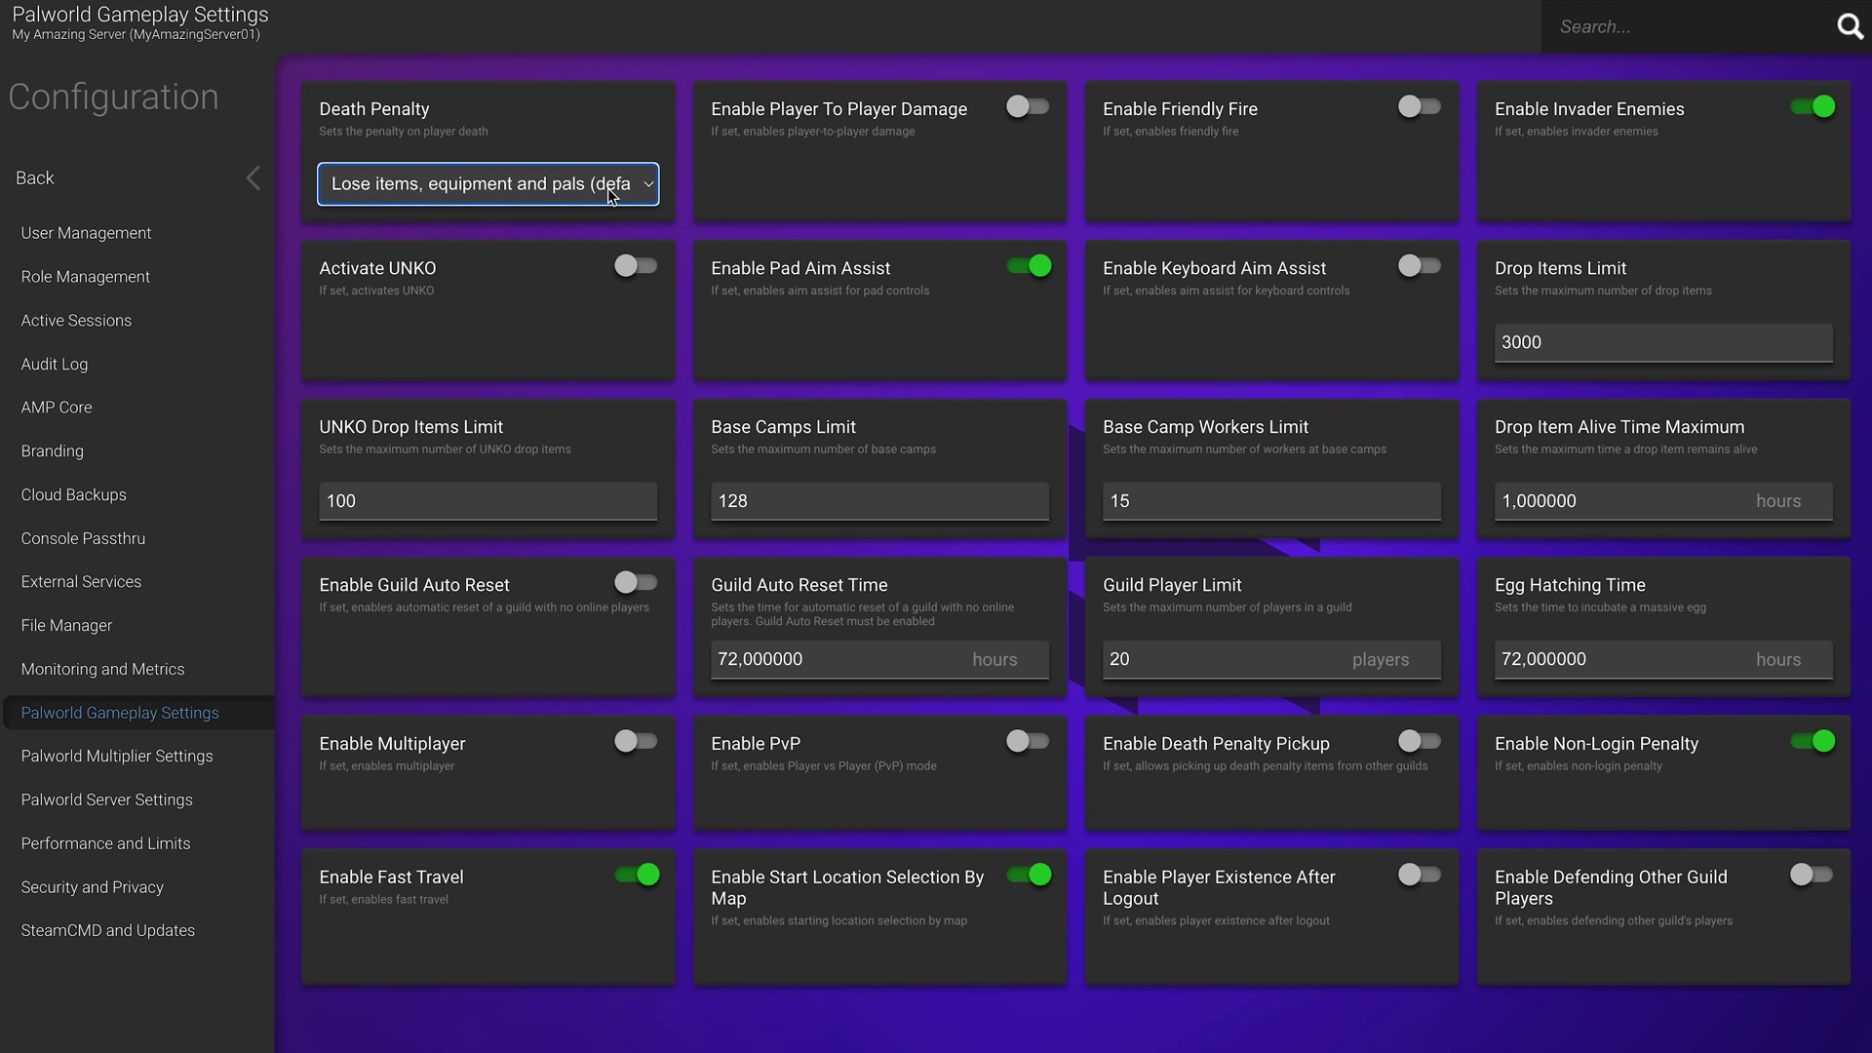
click(631, 747)
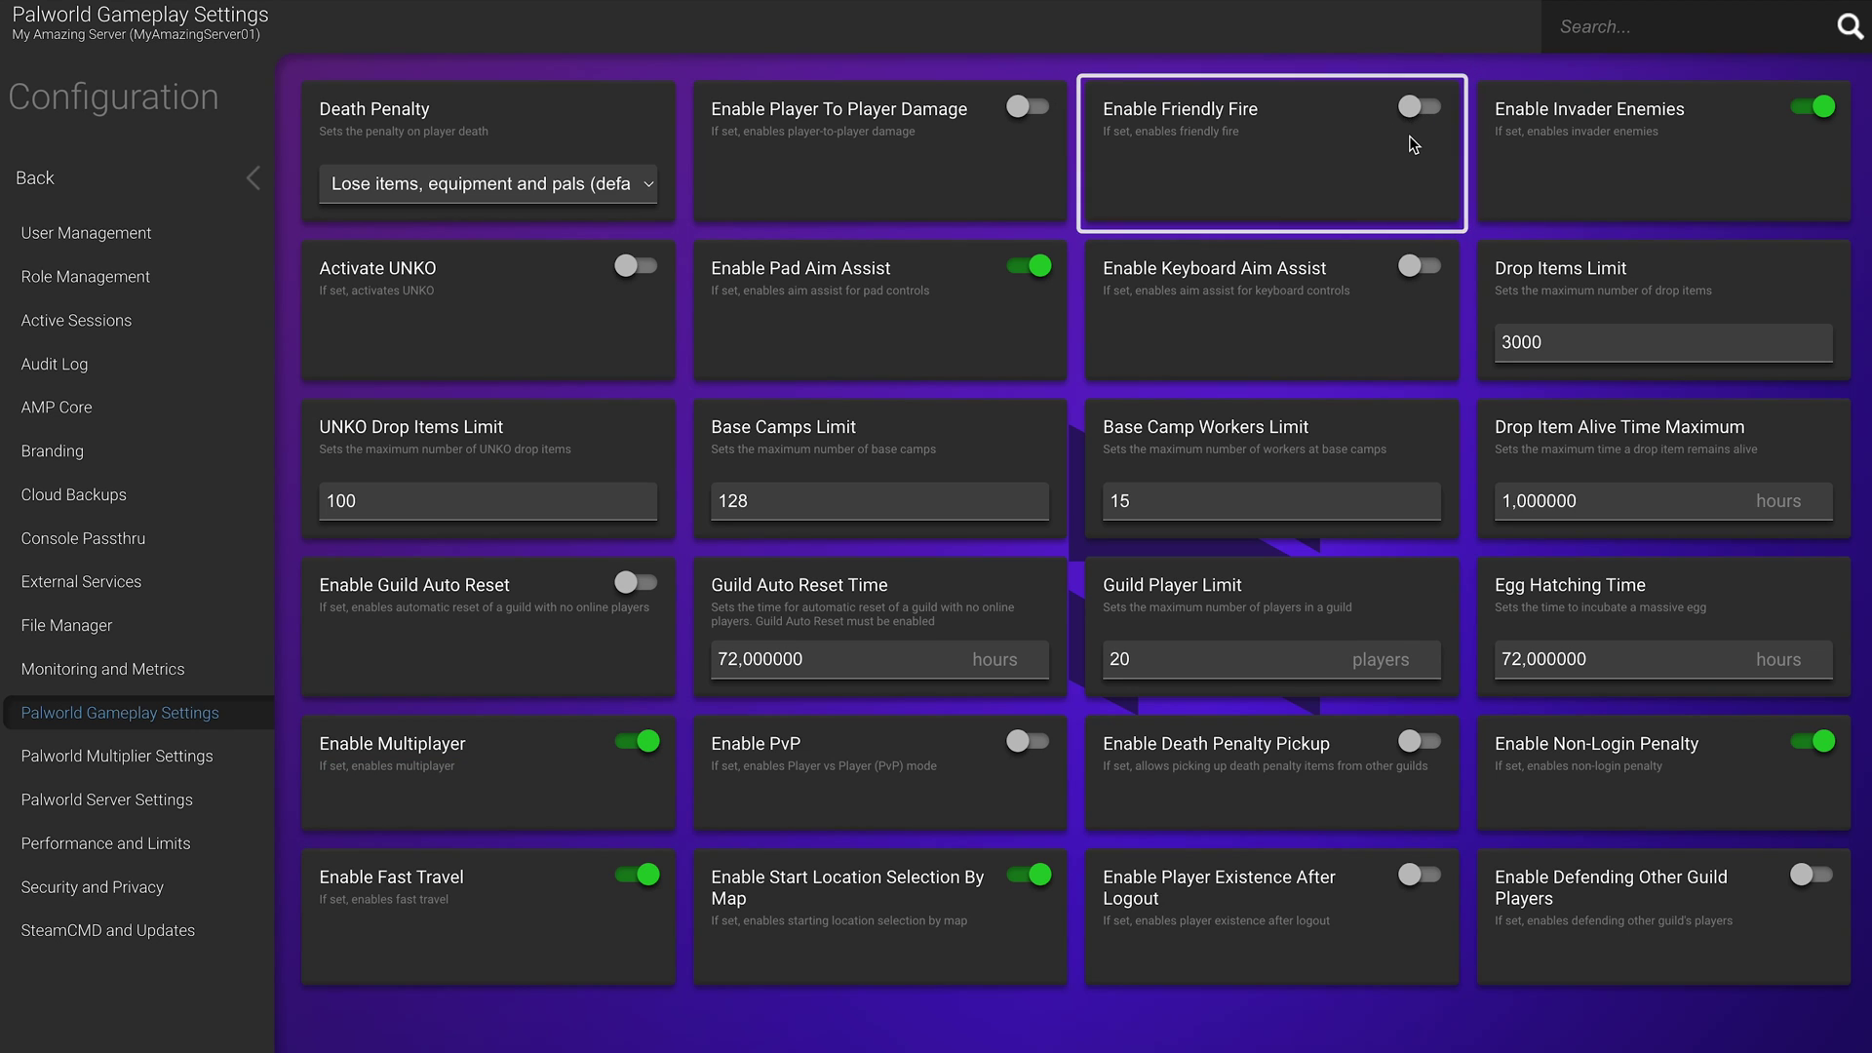
click(1688, 344)
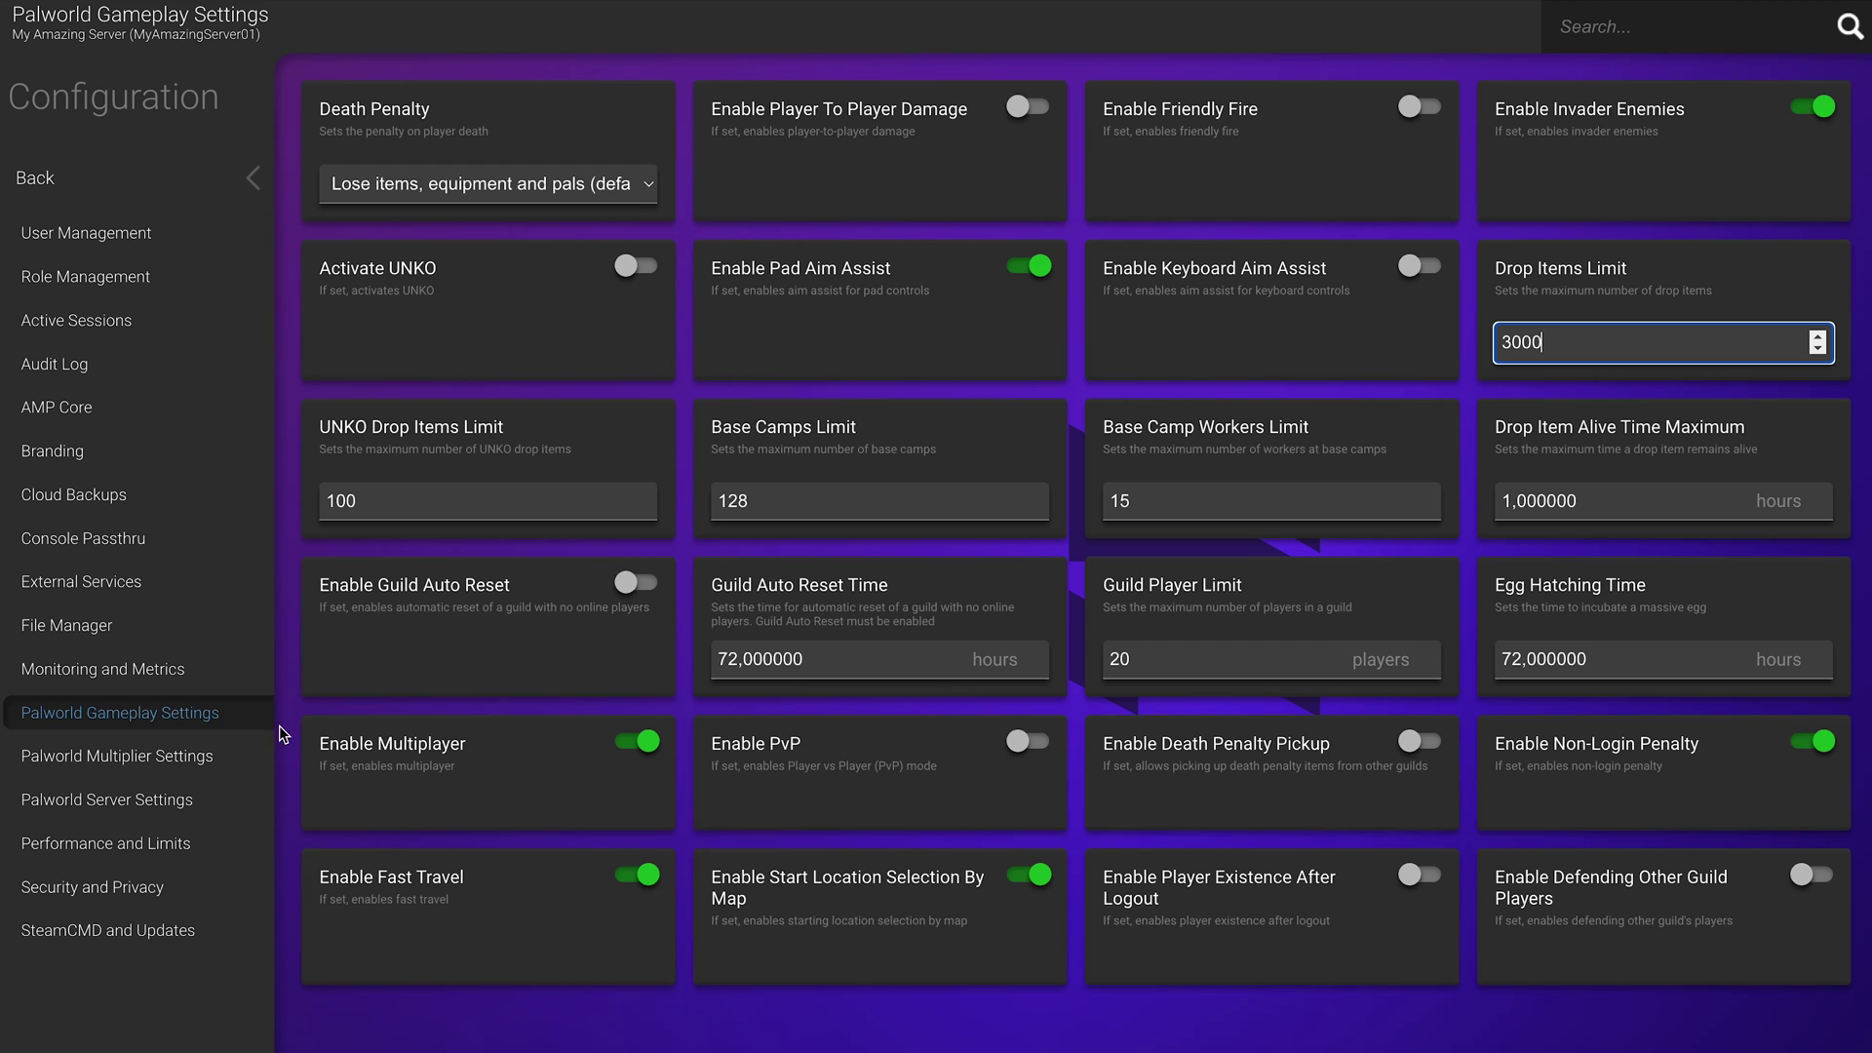
Step: Review the Palworld Multiplier Settings, all rates and multipliers at 1.000000
click(222, 757)
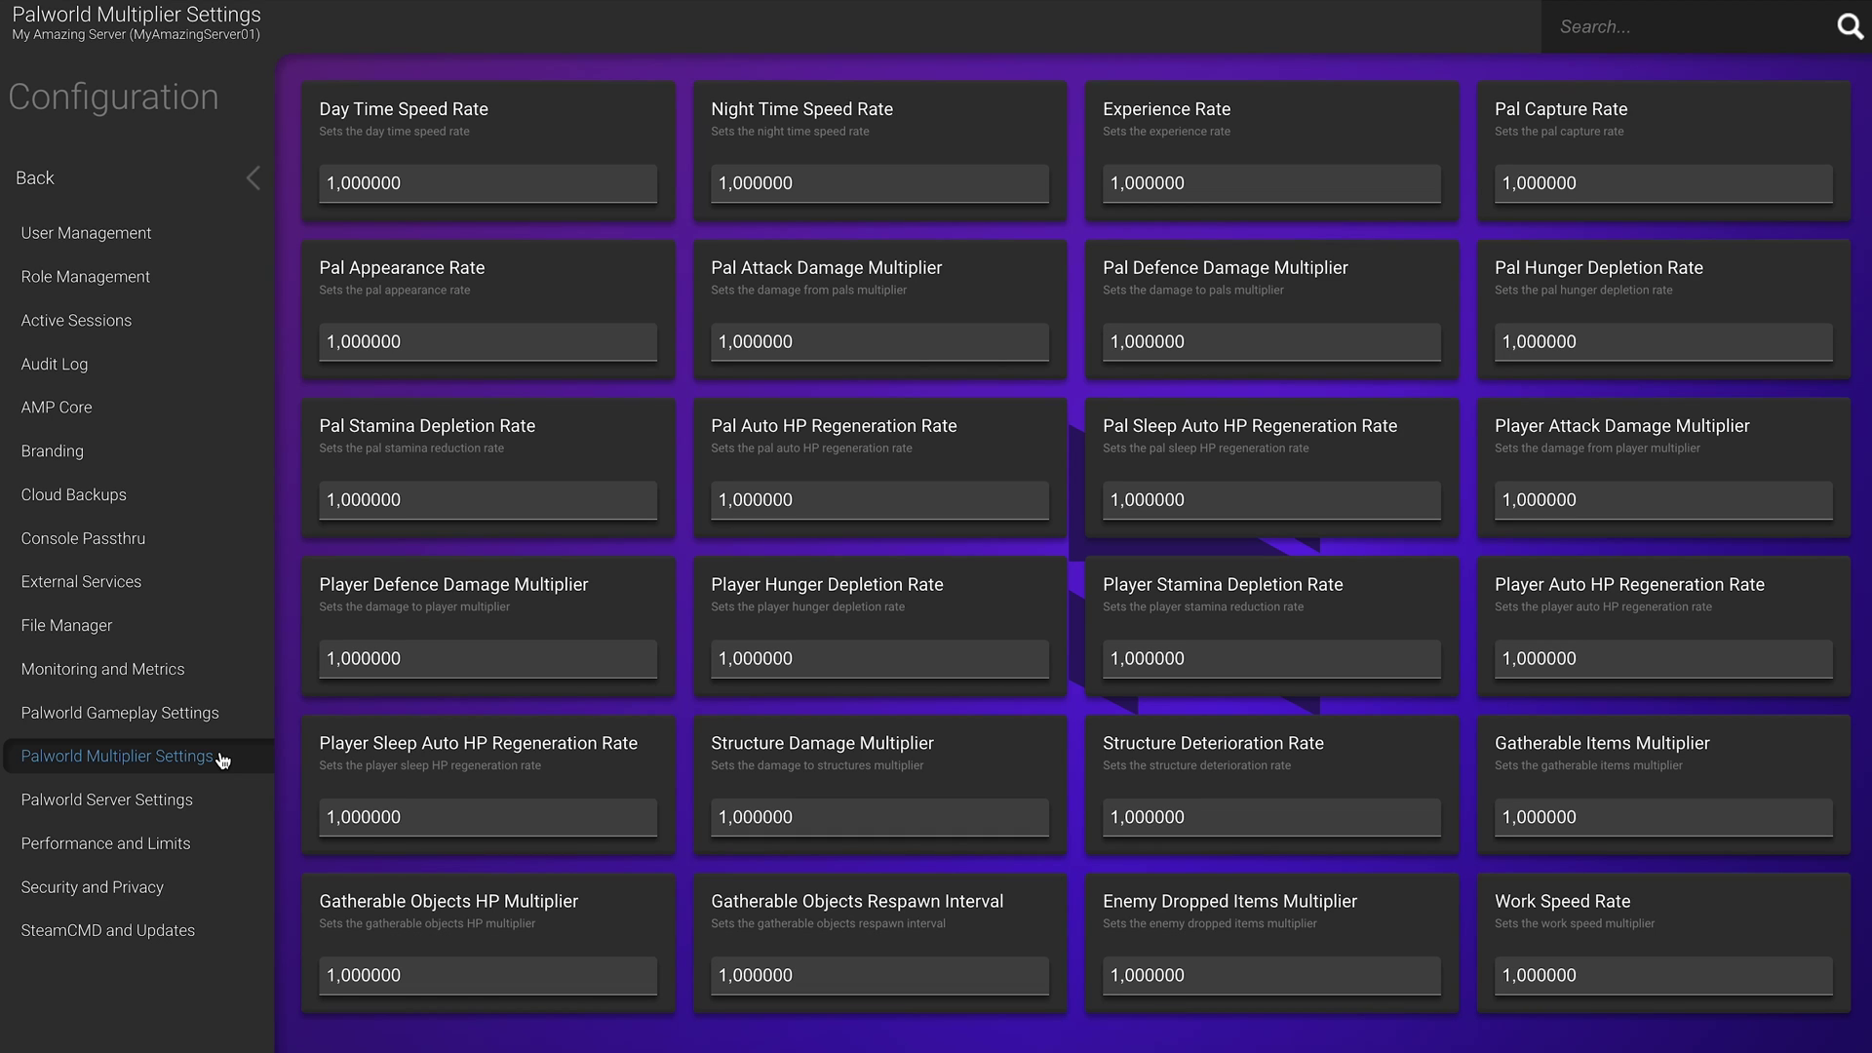
click(1599, 499)
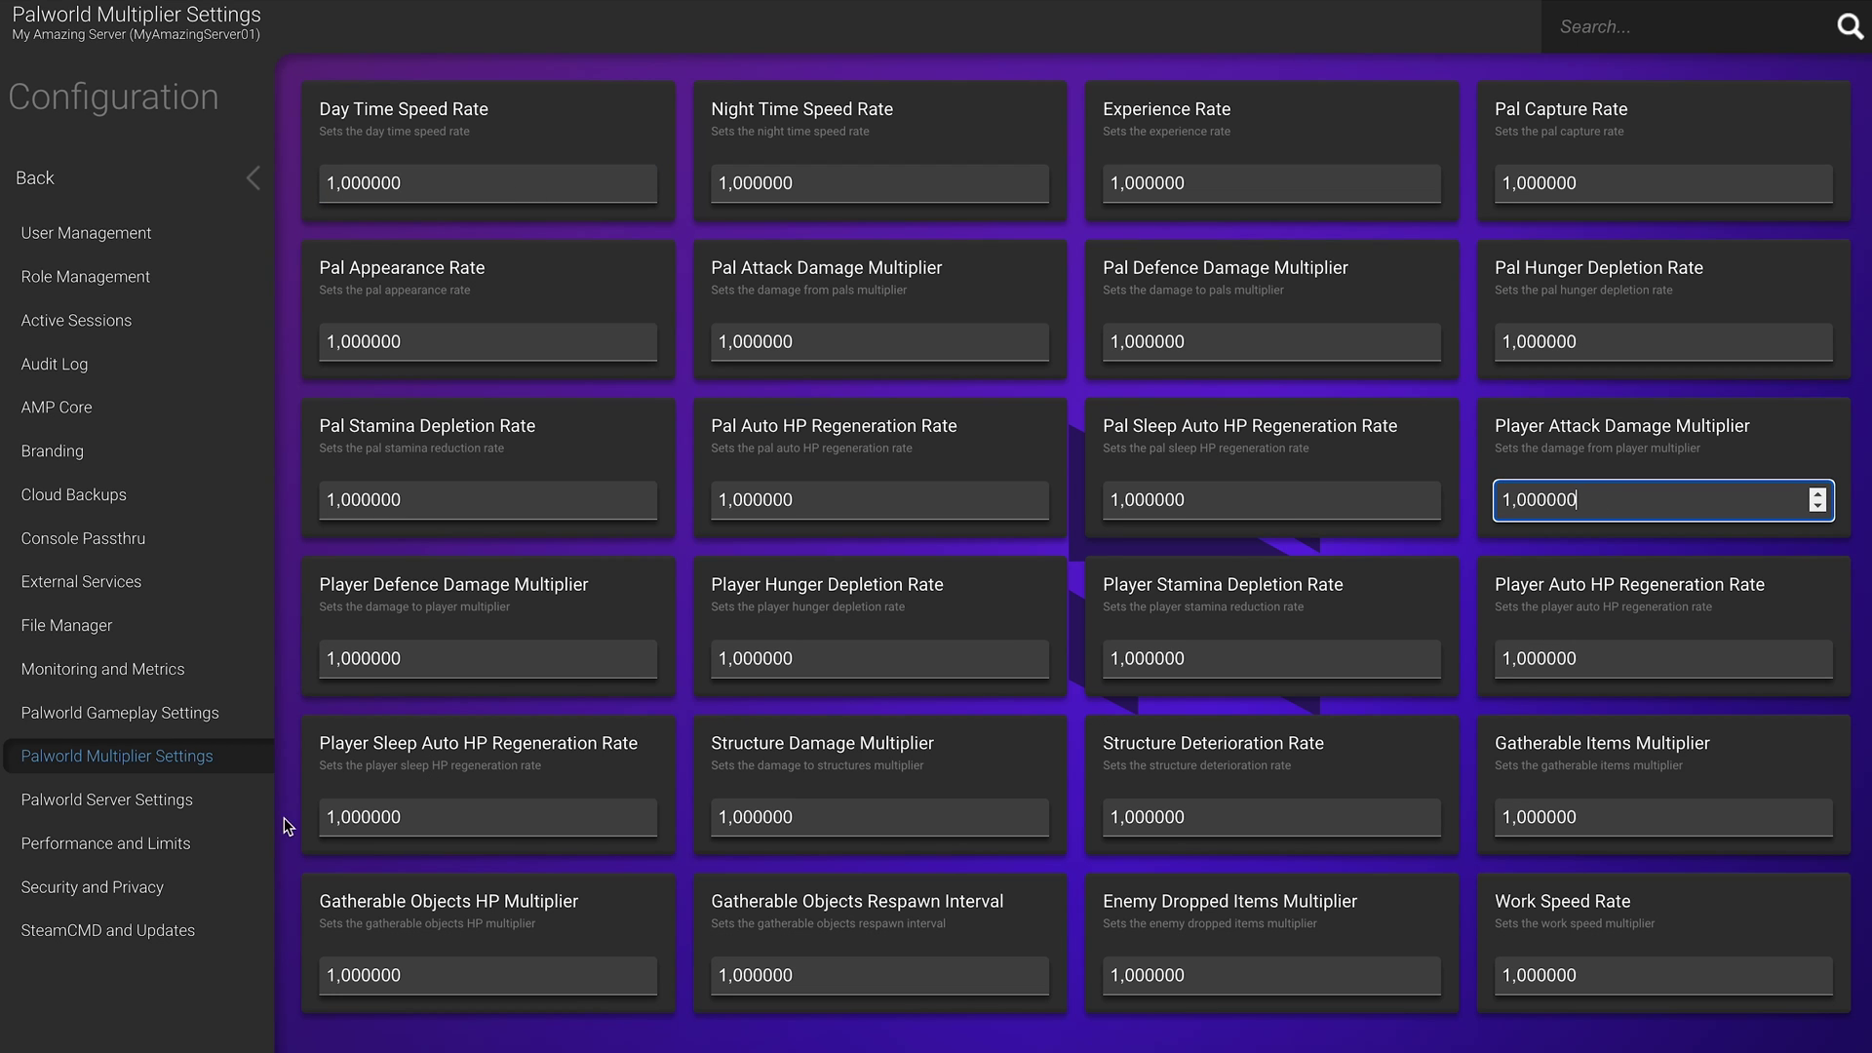
Step: Keep 2FA Optional, generate and copy an admin password, and allow user-defined passwords
click(179, 889)
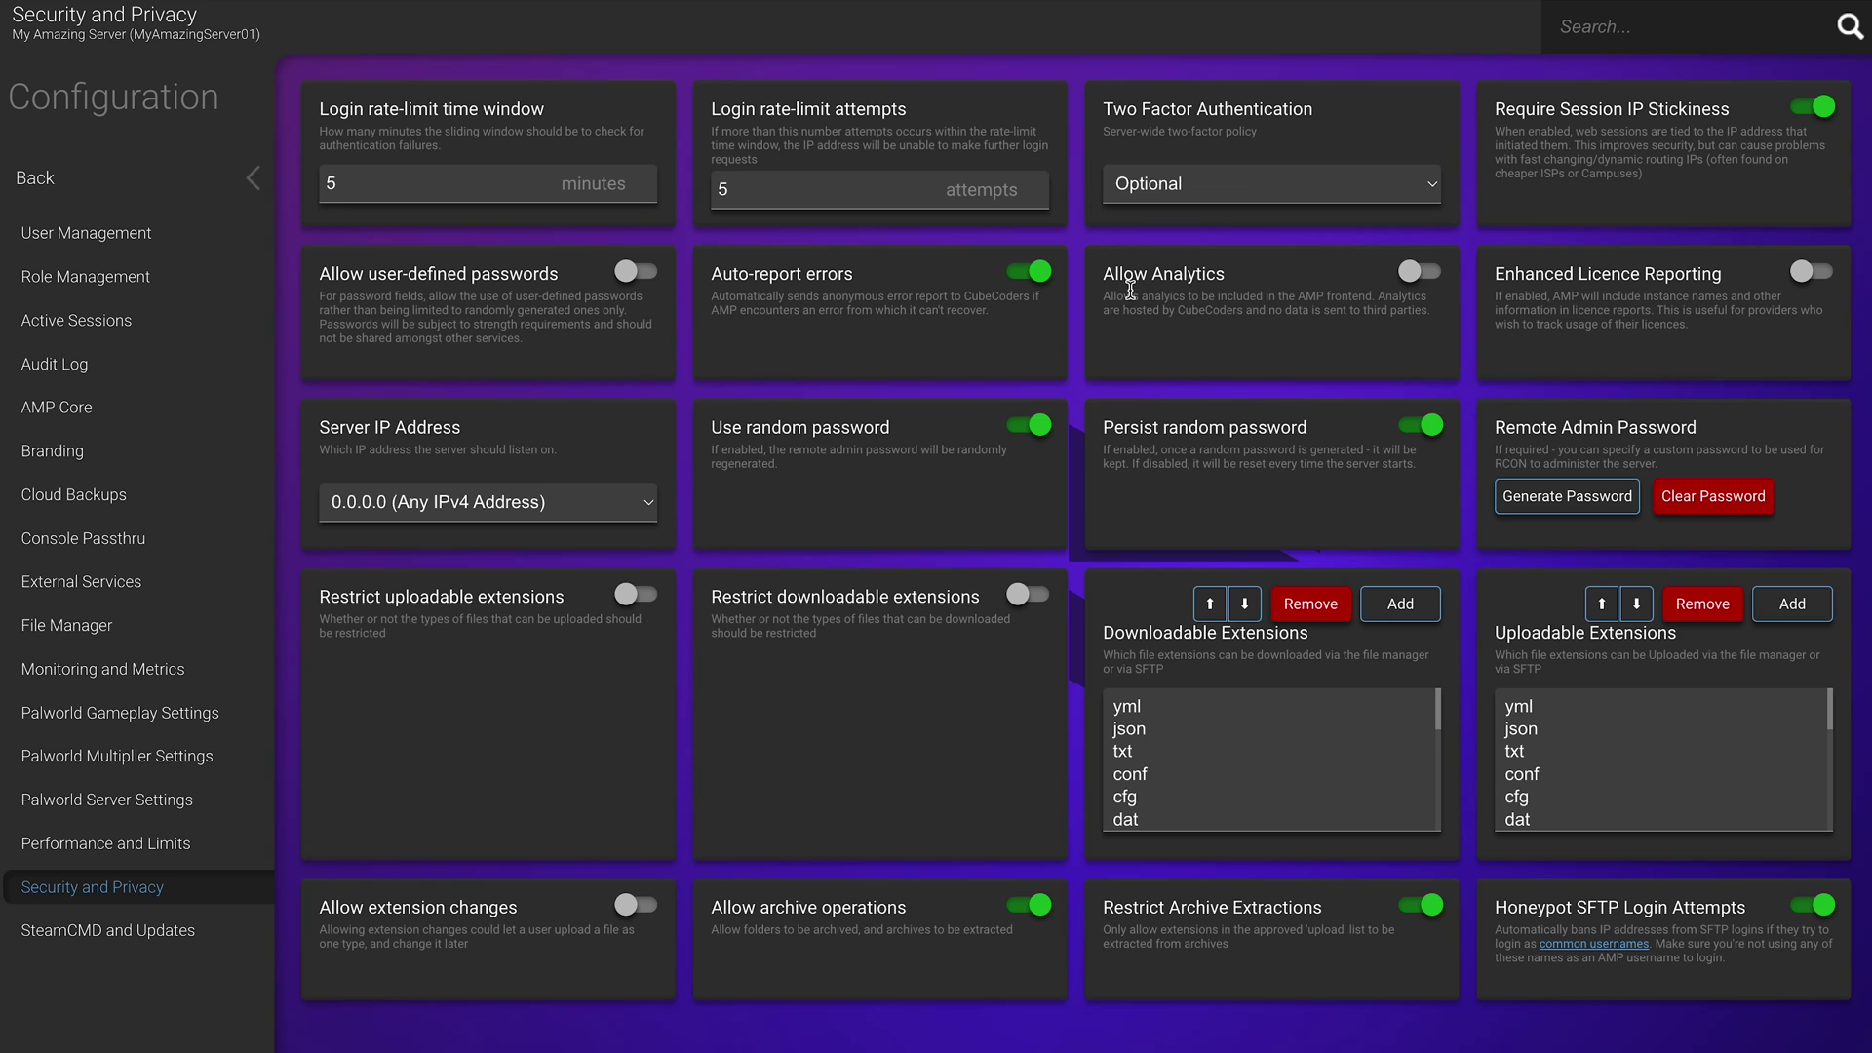
click(1246, 194)
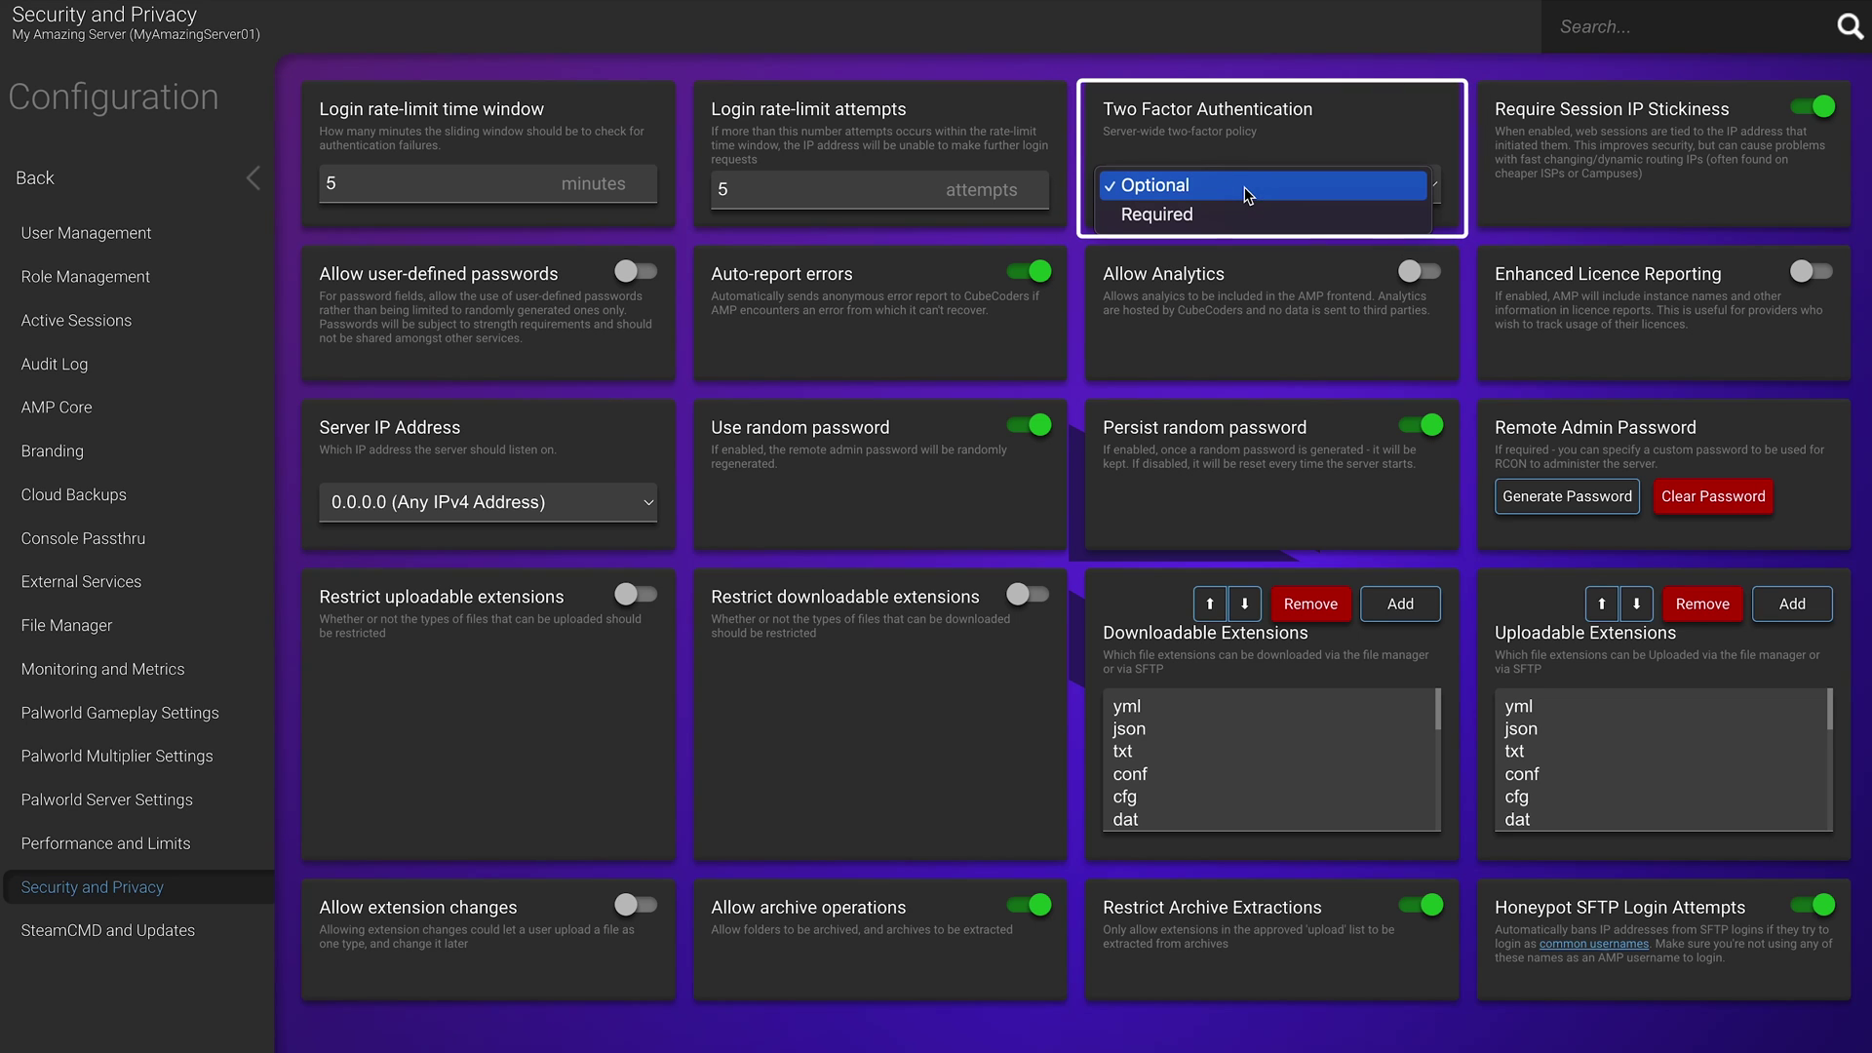
click(1247, 189)
click(908, 192)
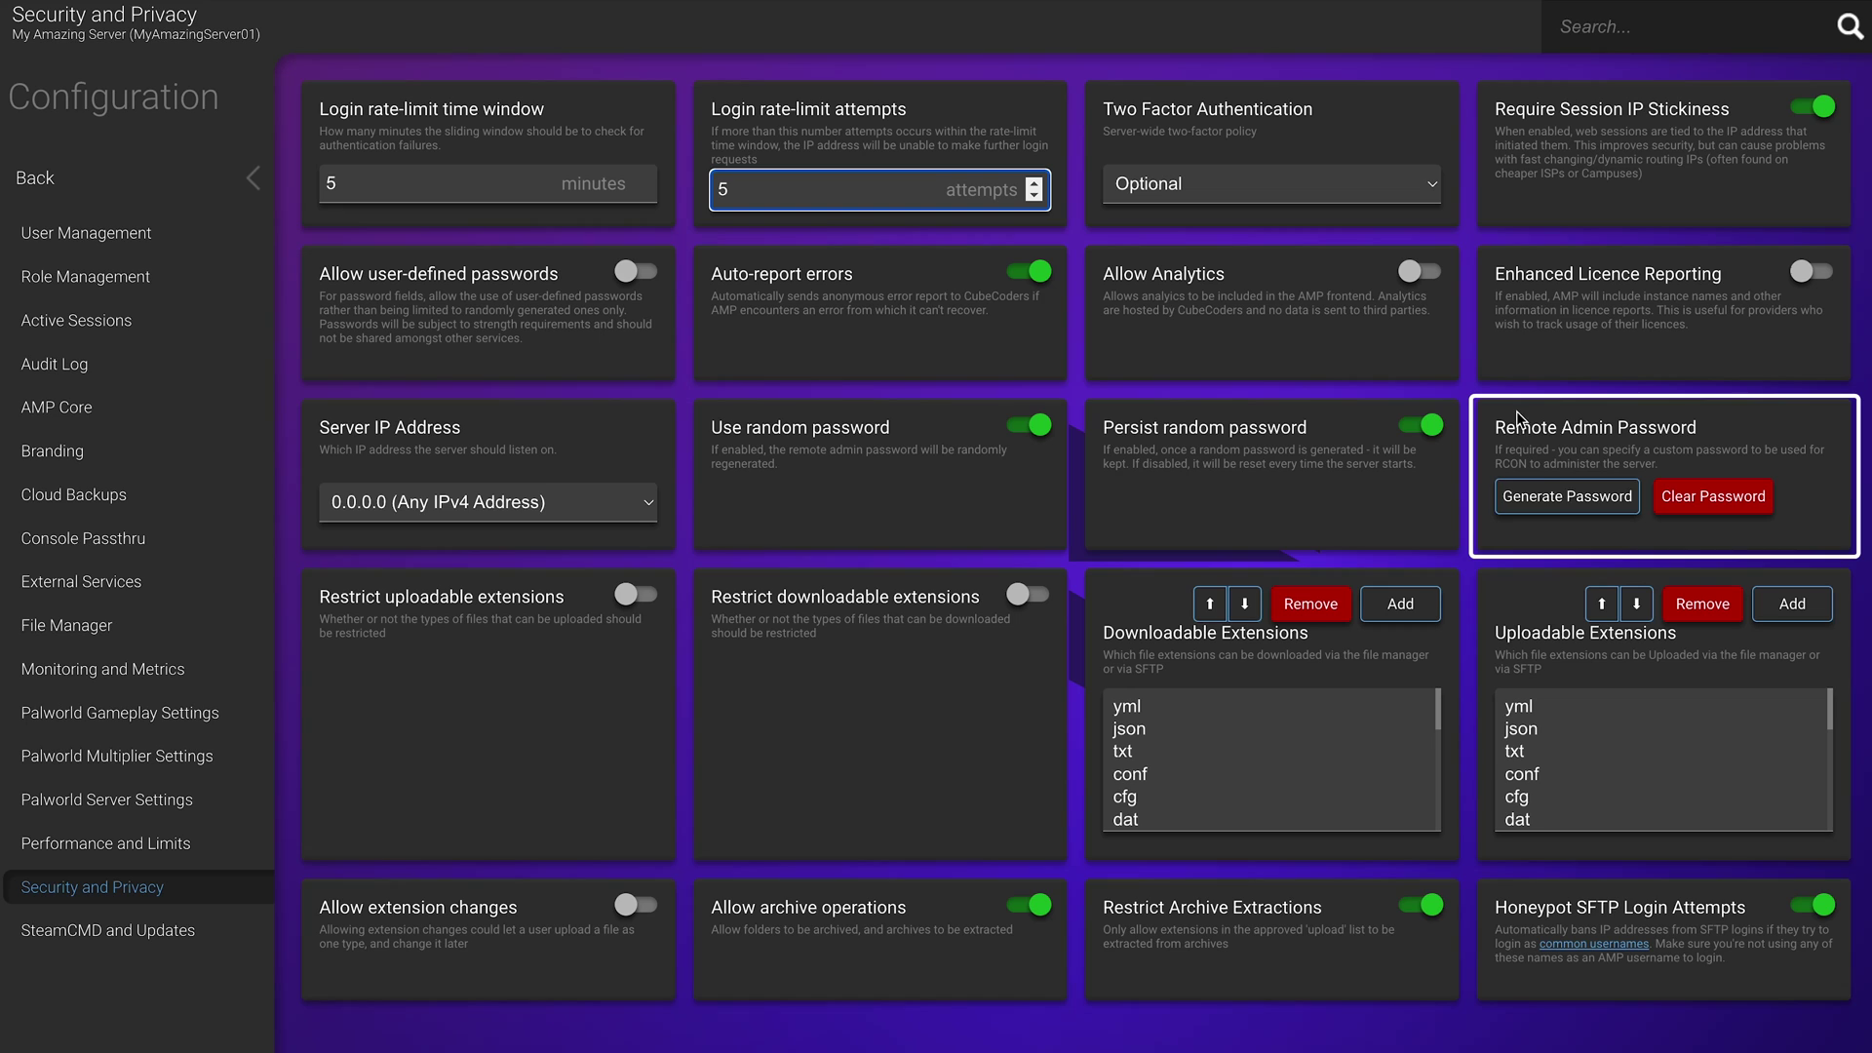
click(1569, 507)
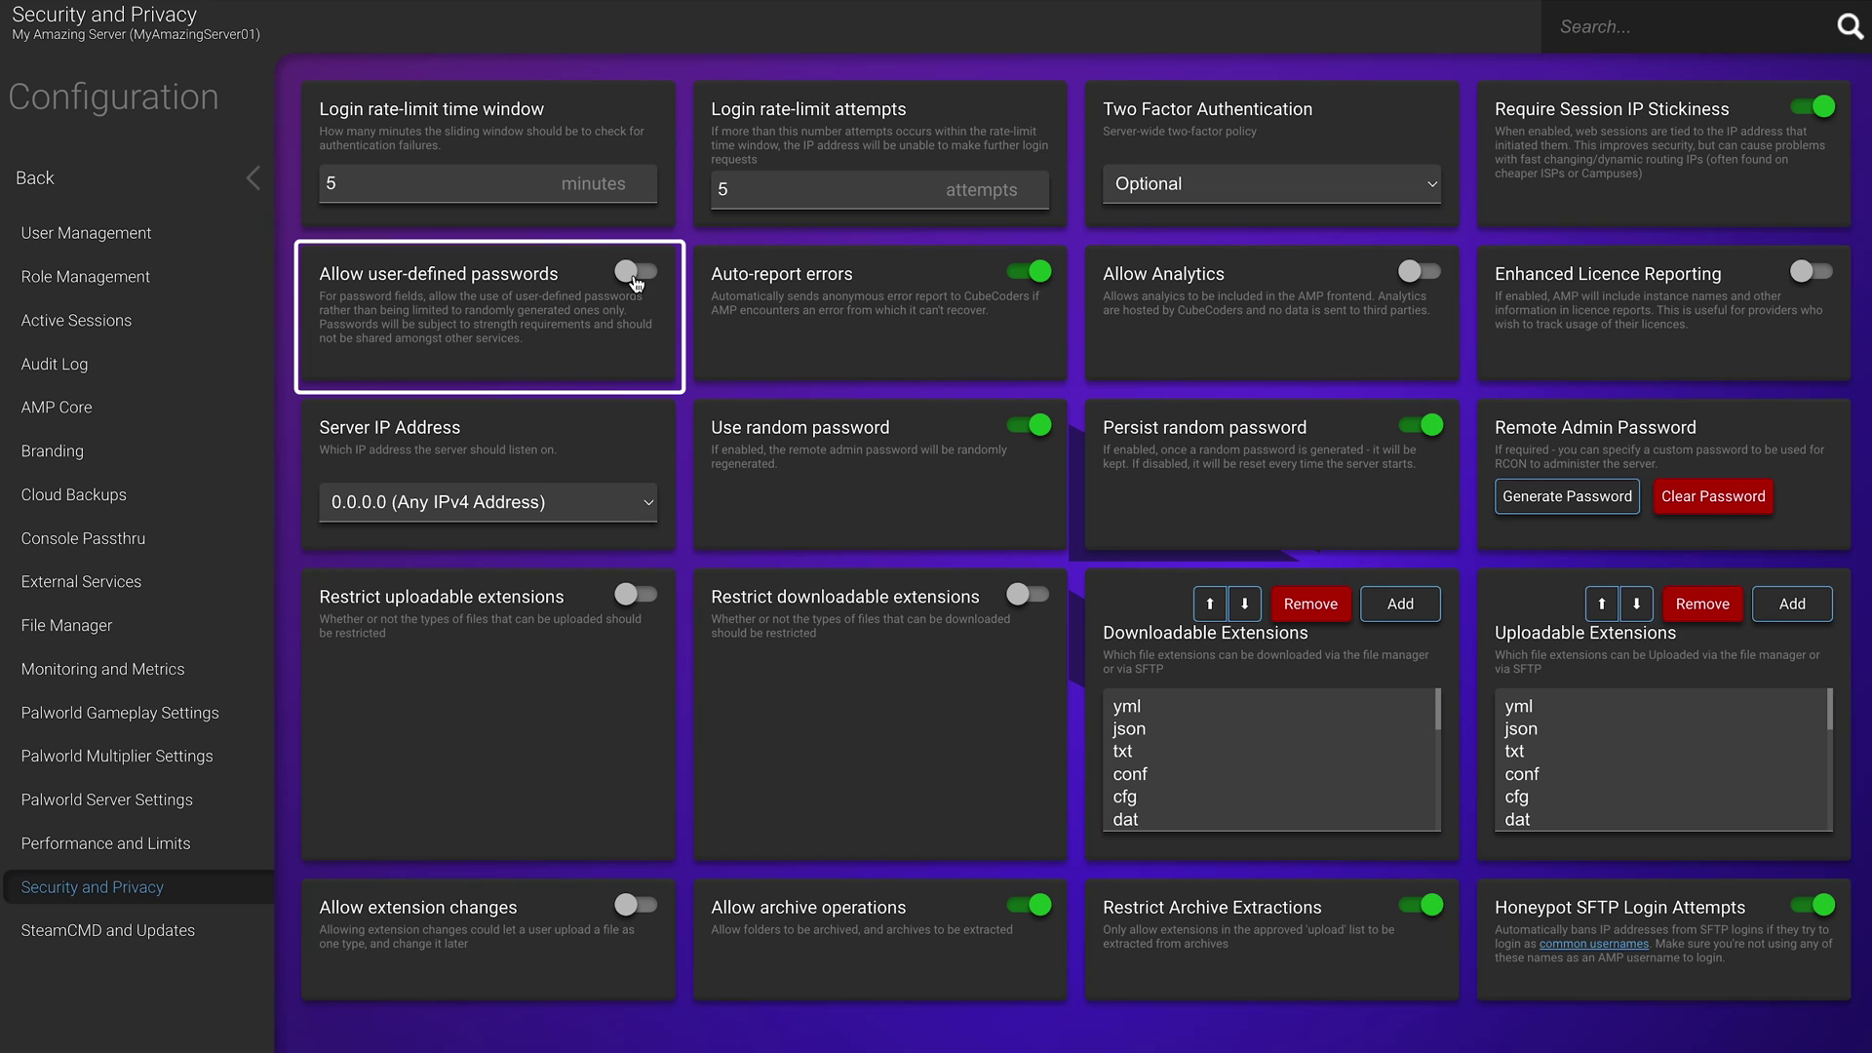
click(634, 275)
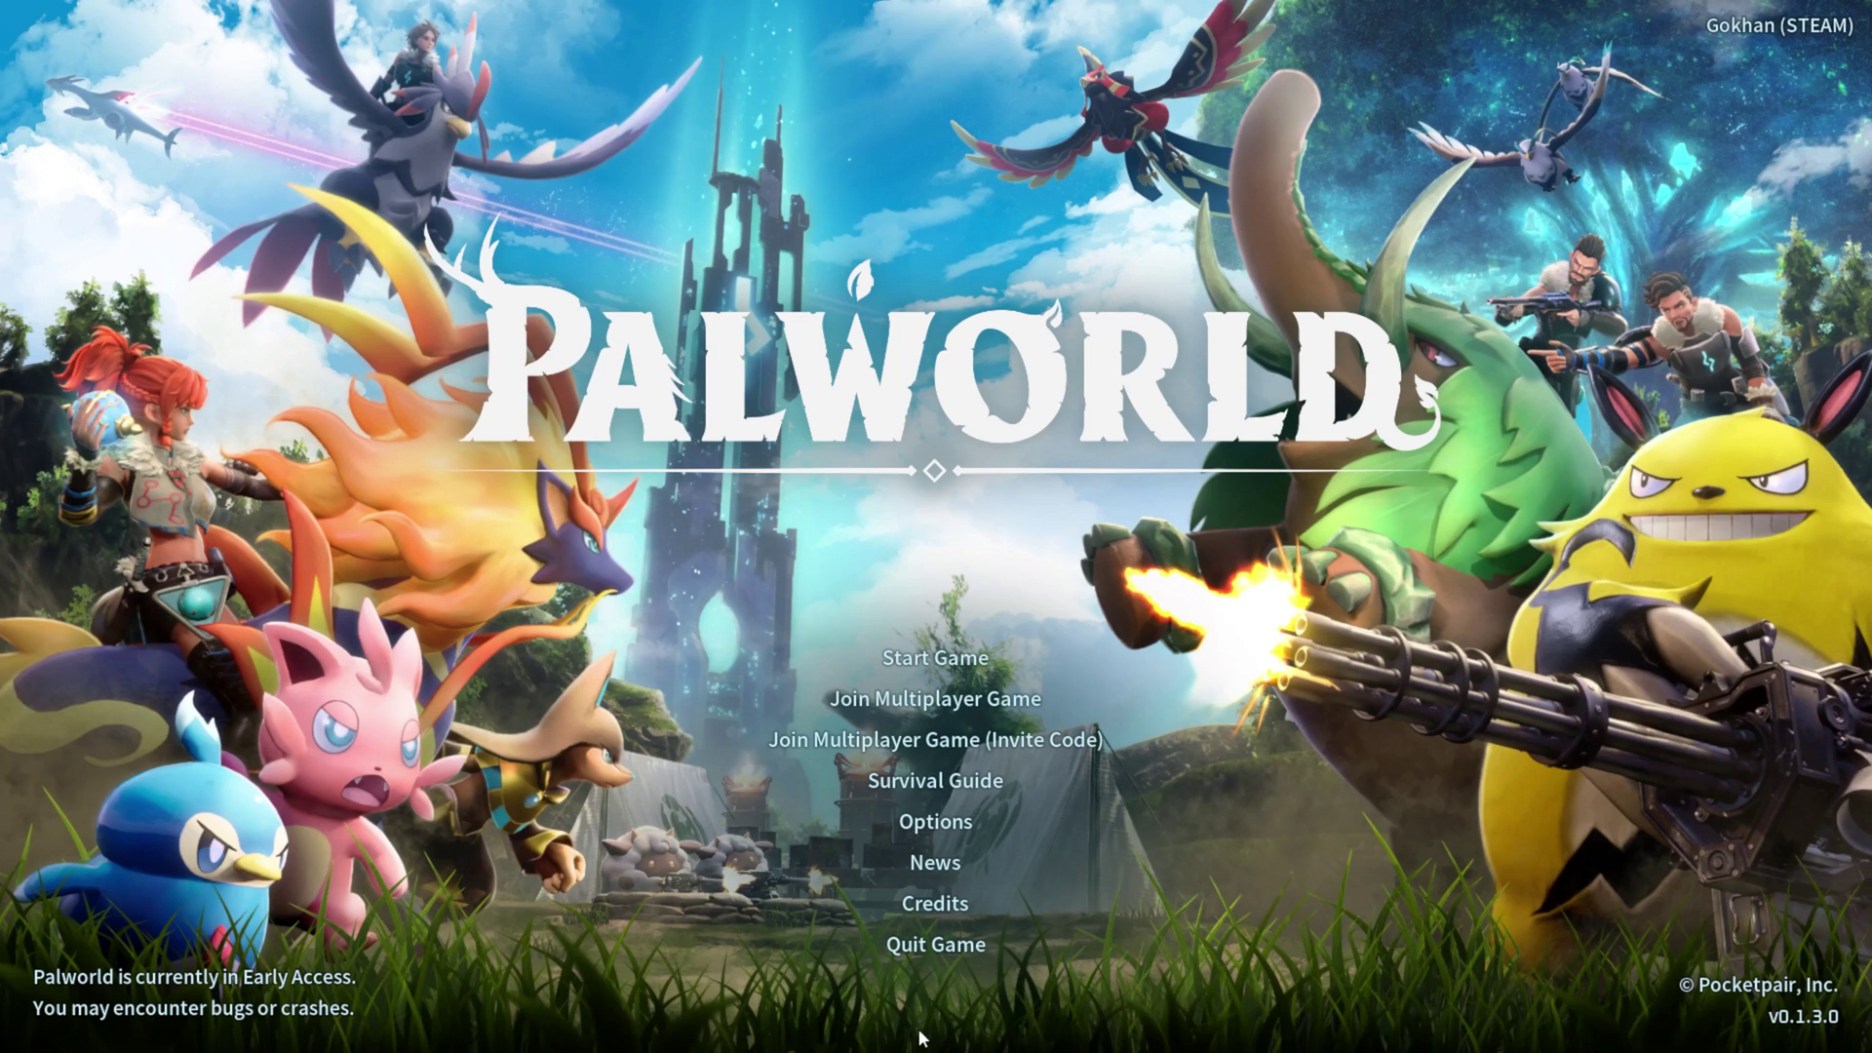
Step: Join the dedicated server in Palworld by pasting its IP address and connecting
click(1034, 709)
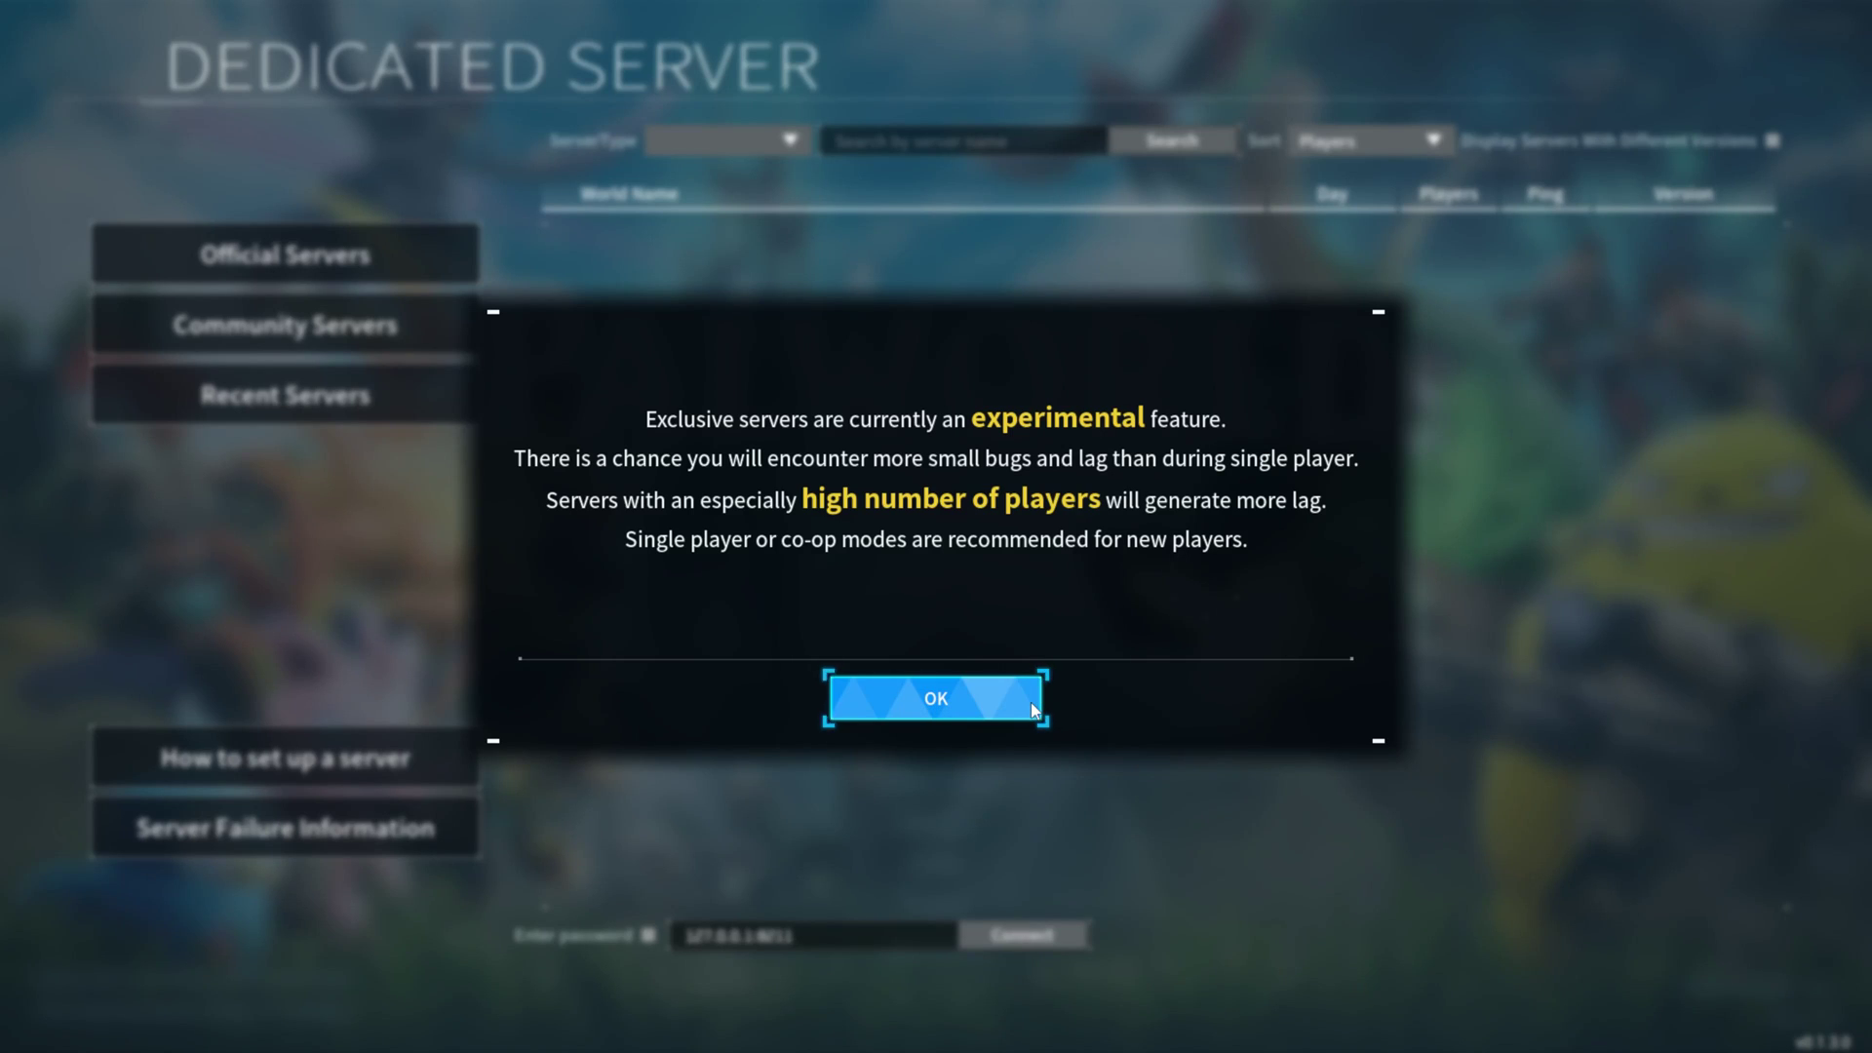
click(1033, 709)
click(847, 936)
key(ctrl+v)
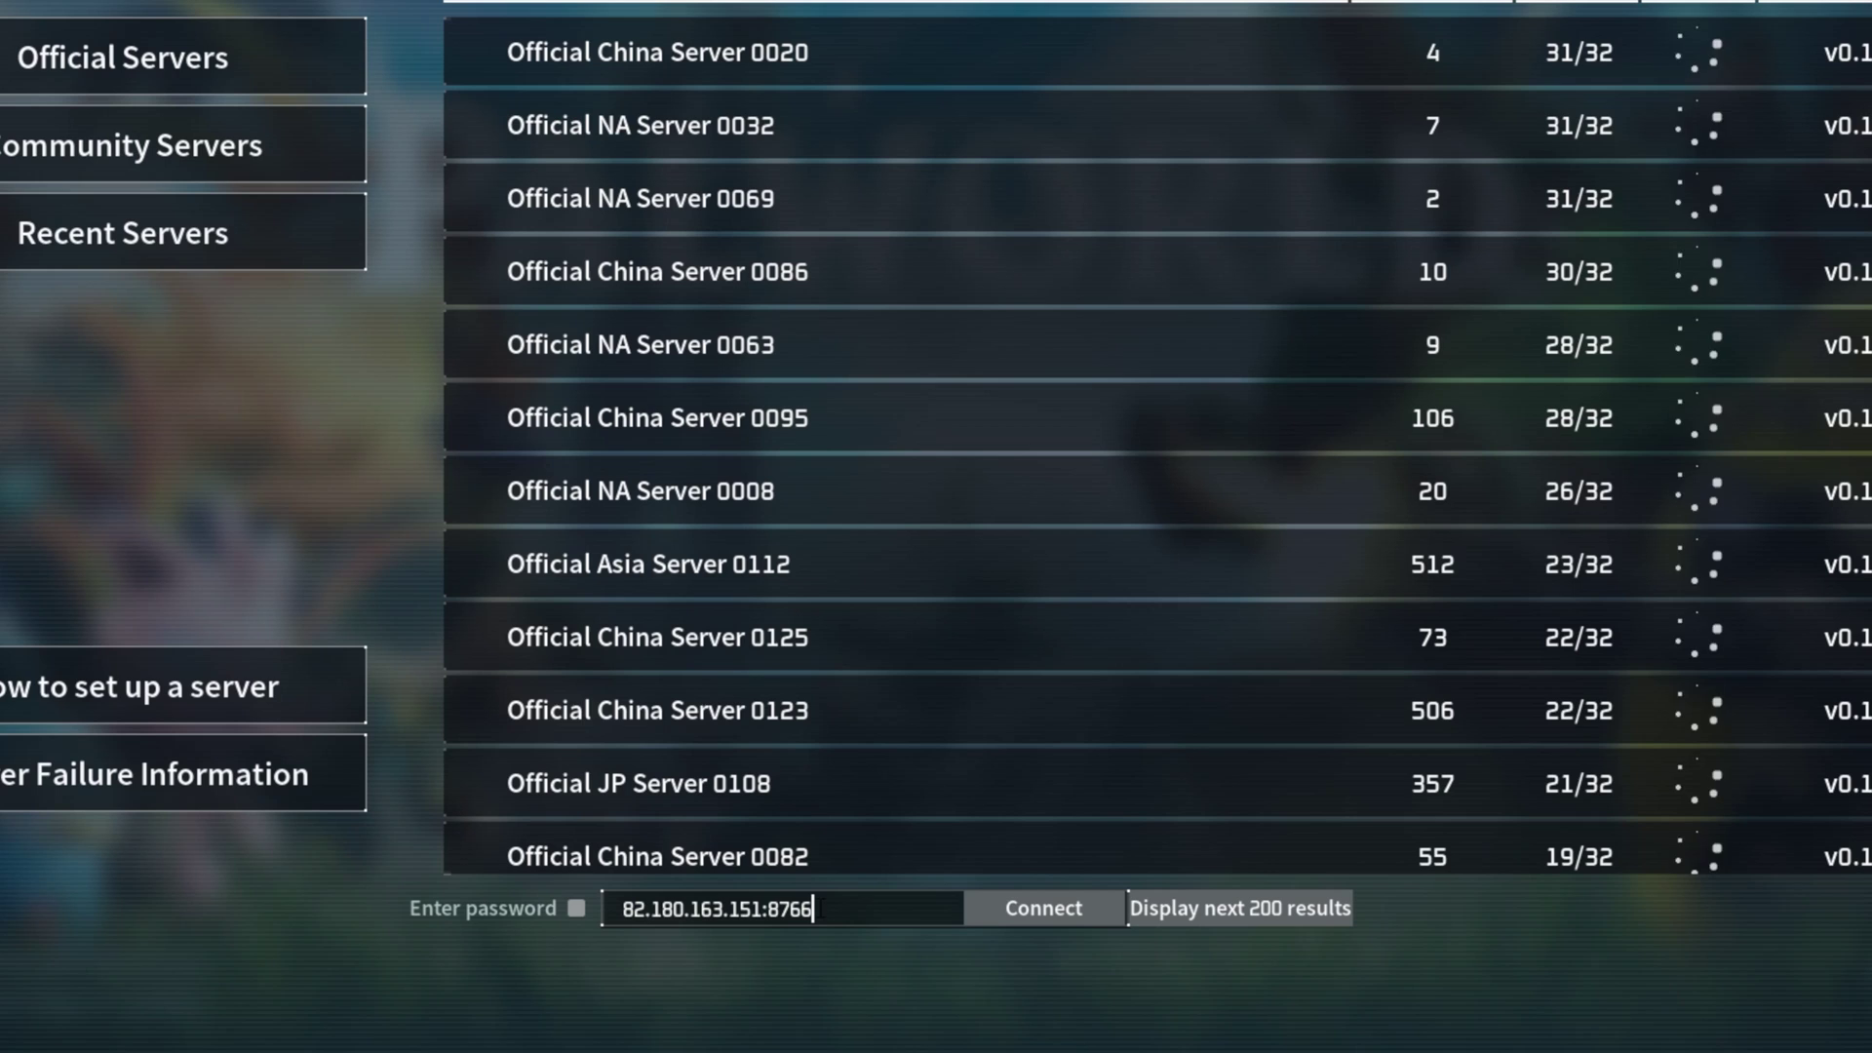
click(1048, 917)
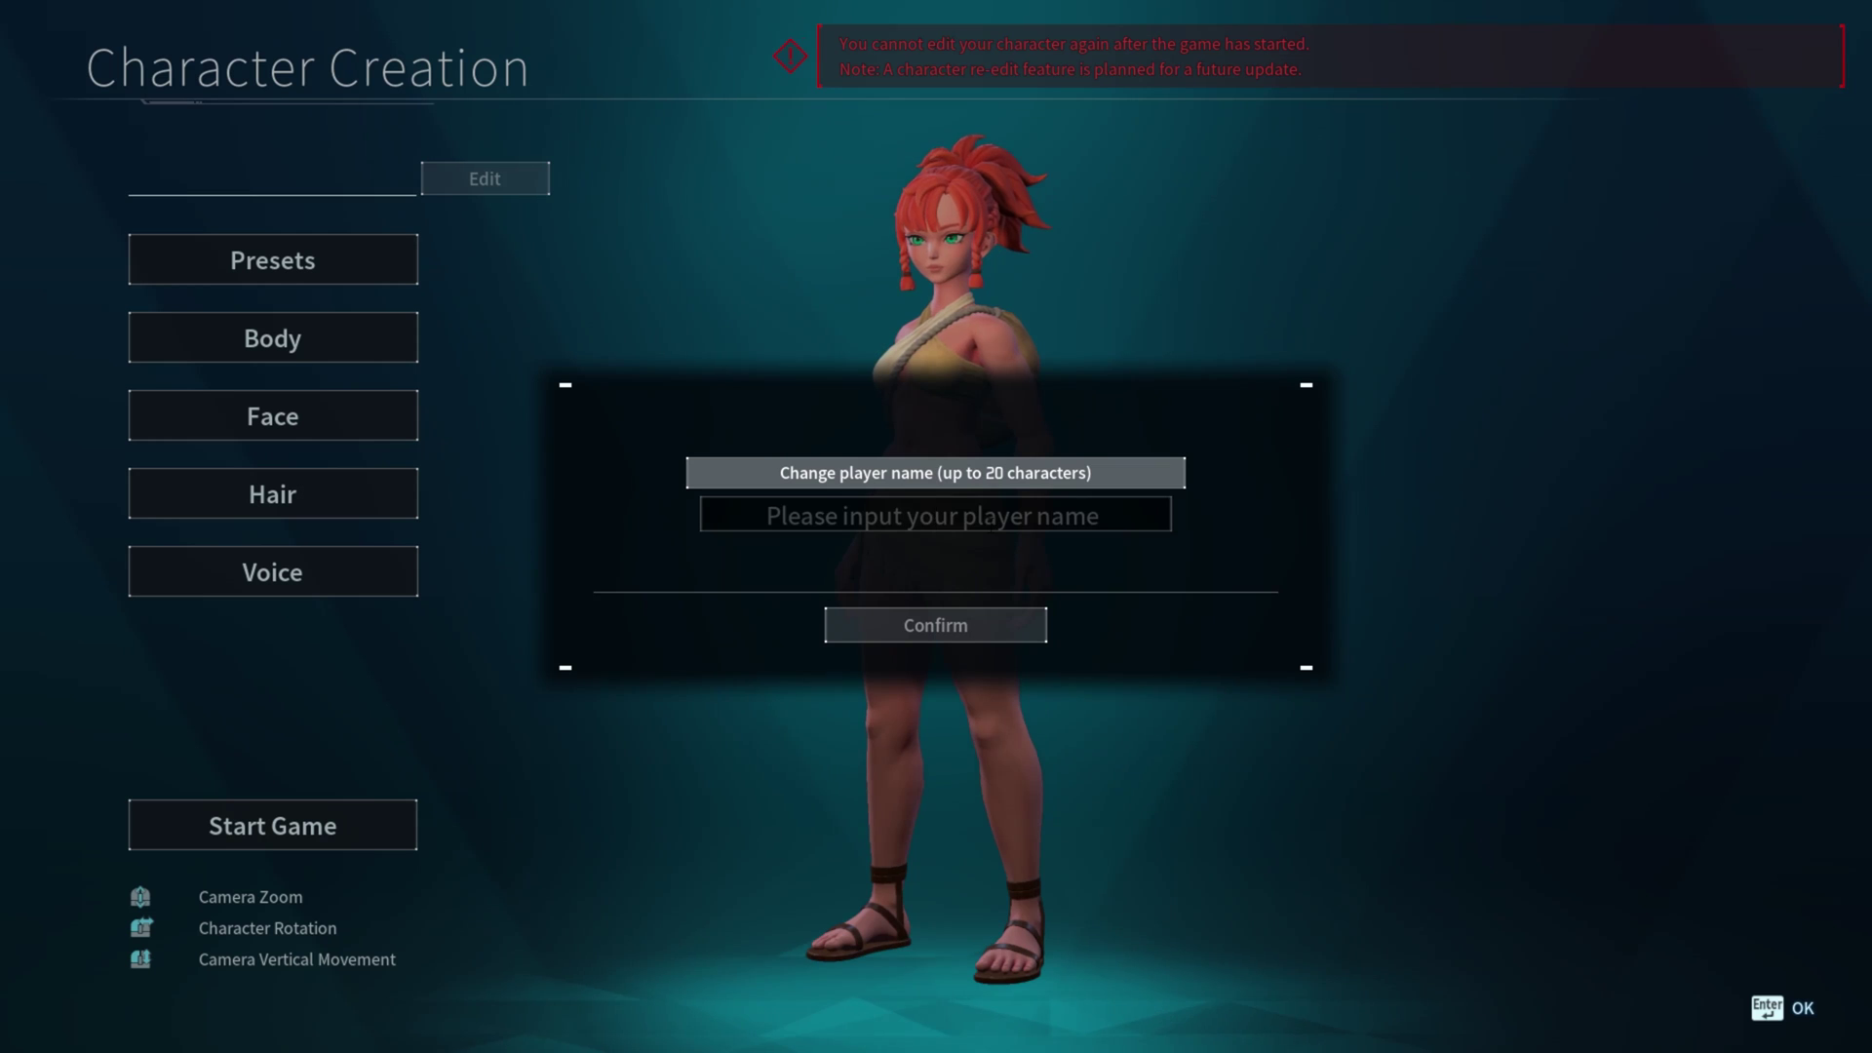
Step: Name the new character 'hostinger' and start the game
text(hostinge)
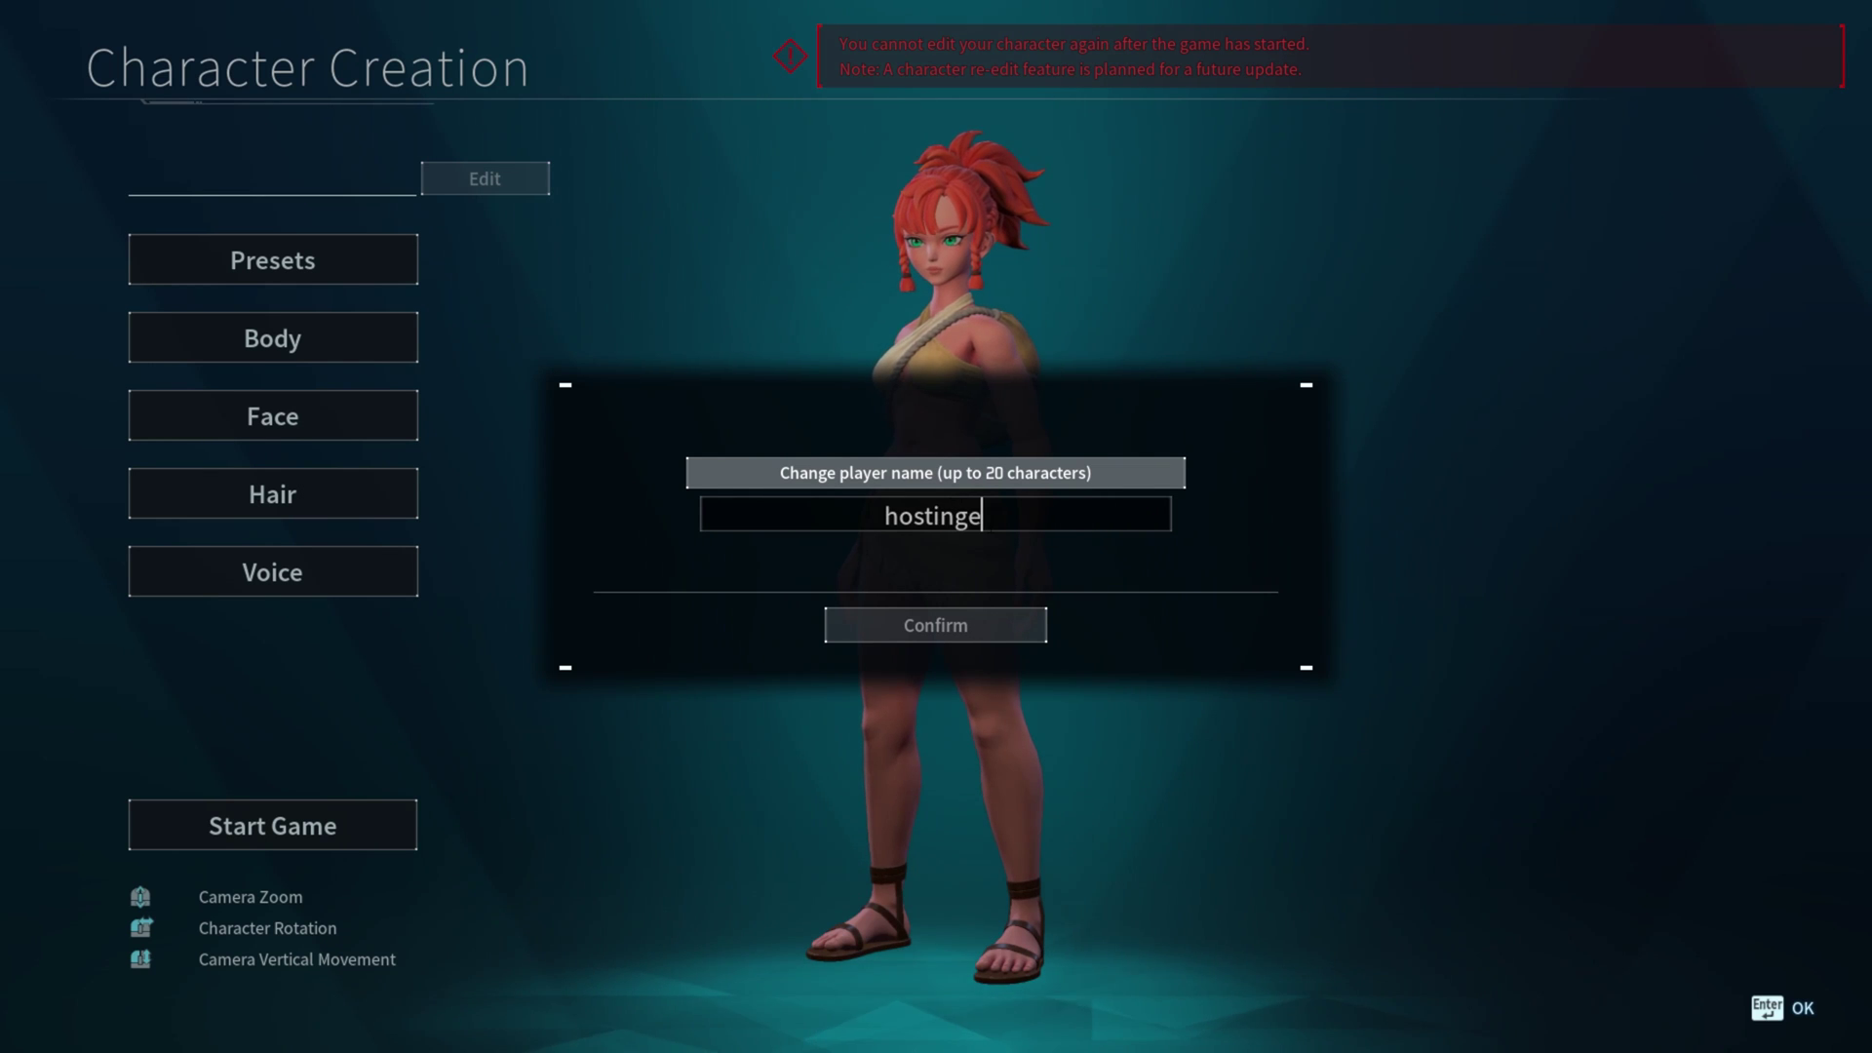
text(r)
click(963, 625)
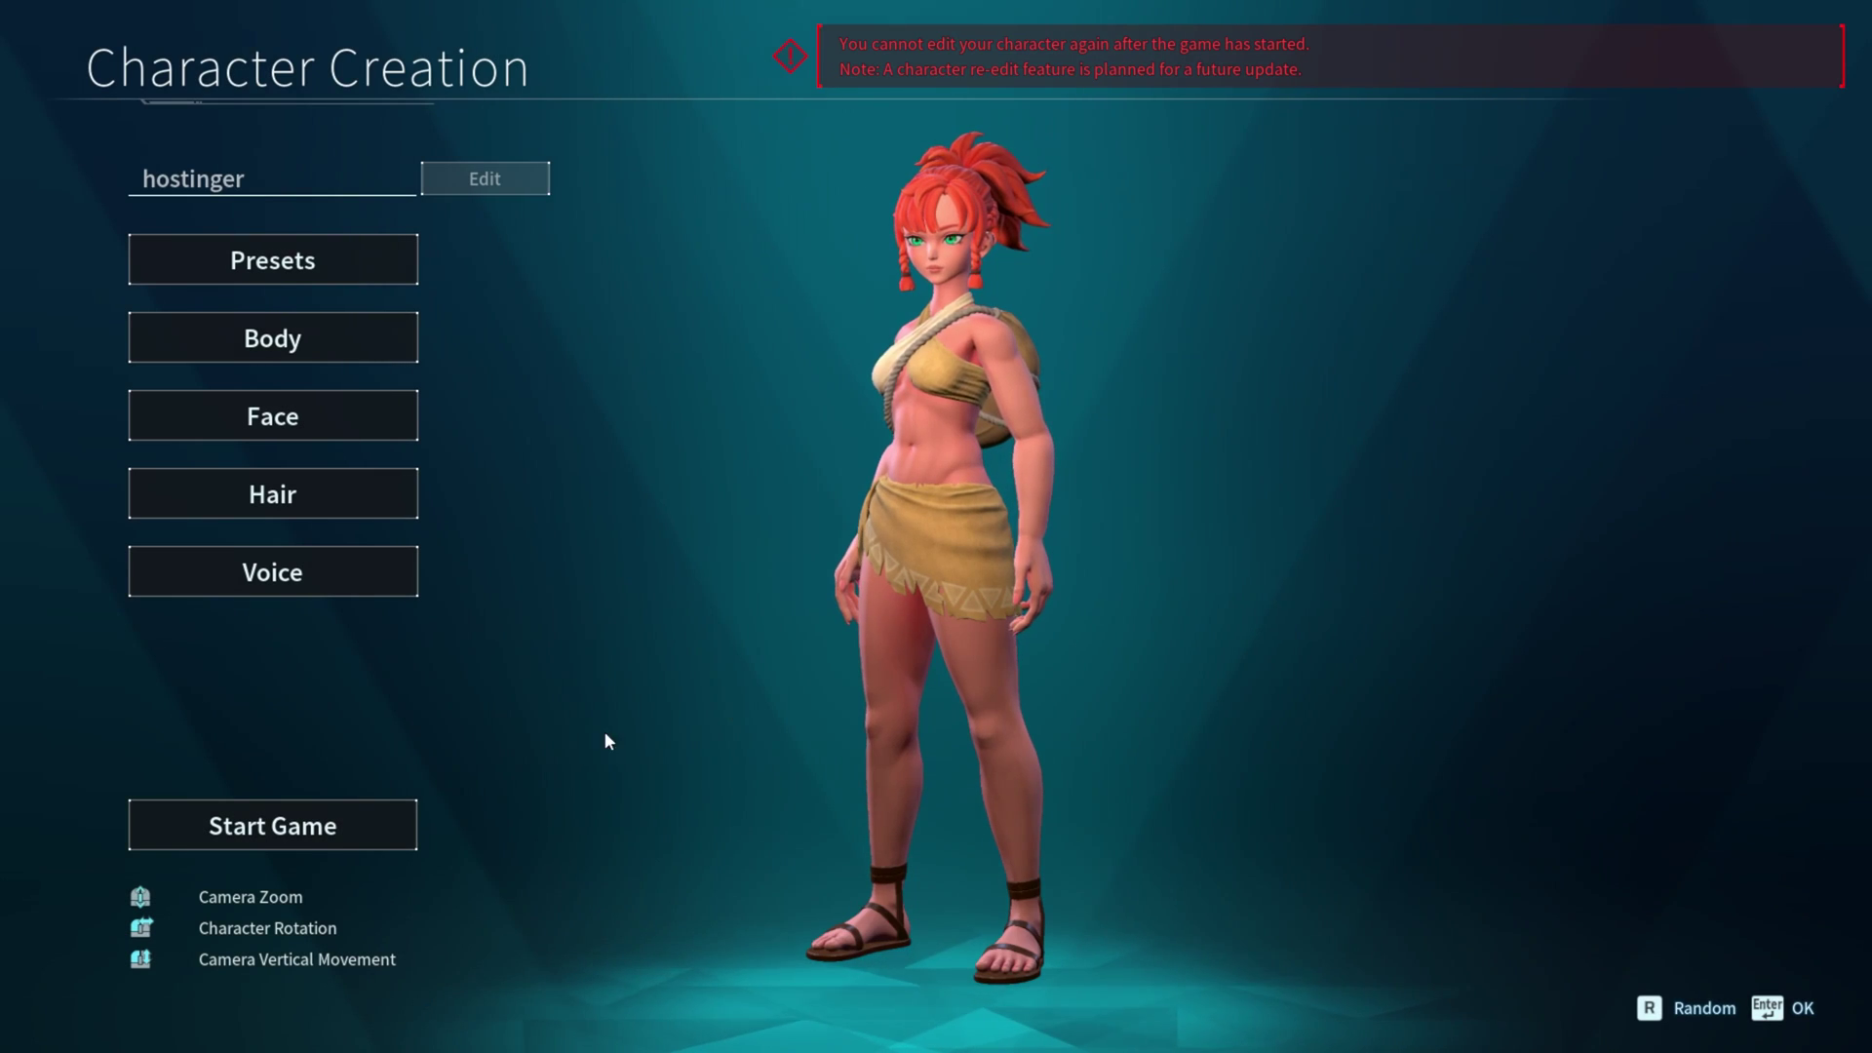
click(318, 829)
click(821, 699)
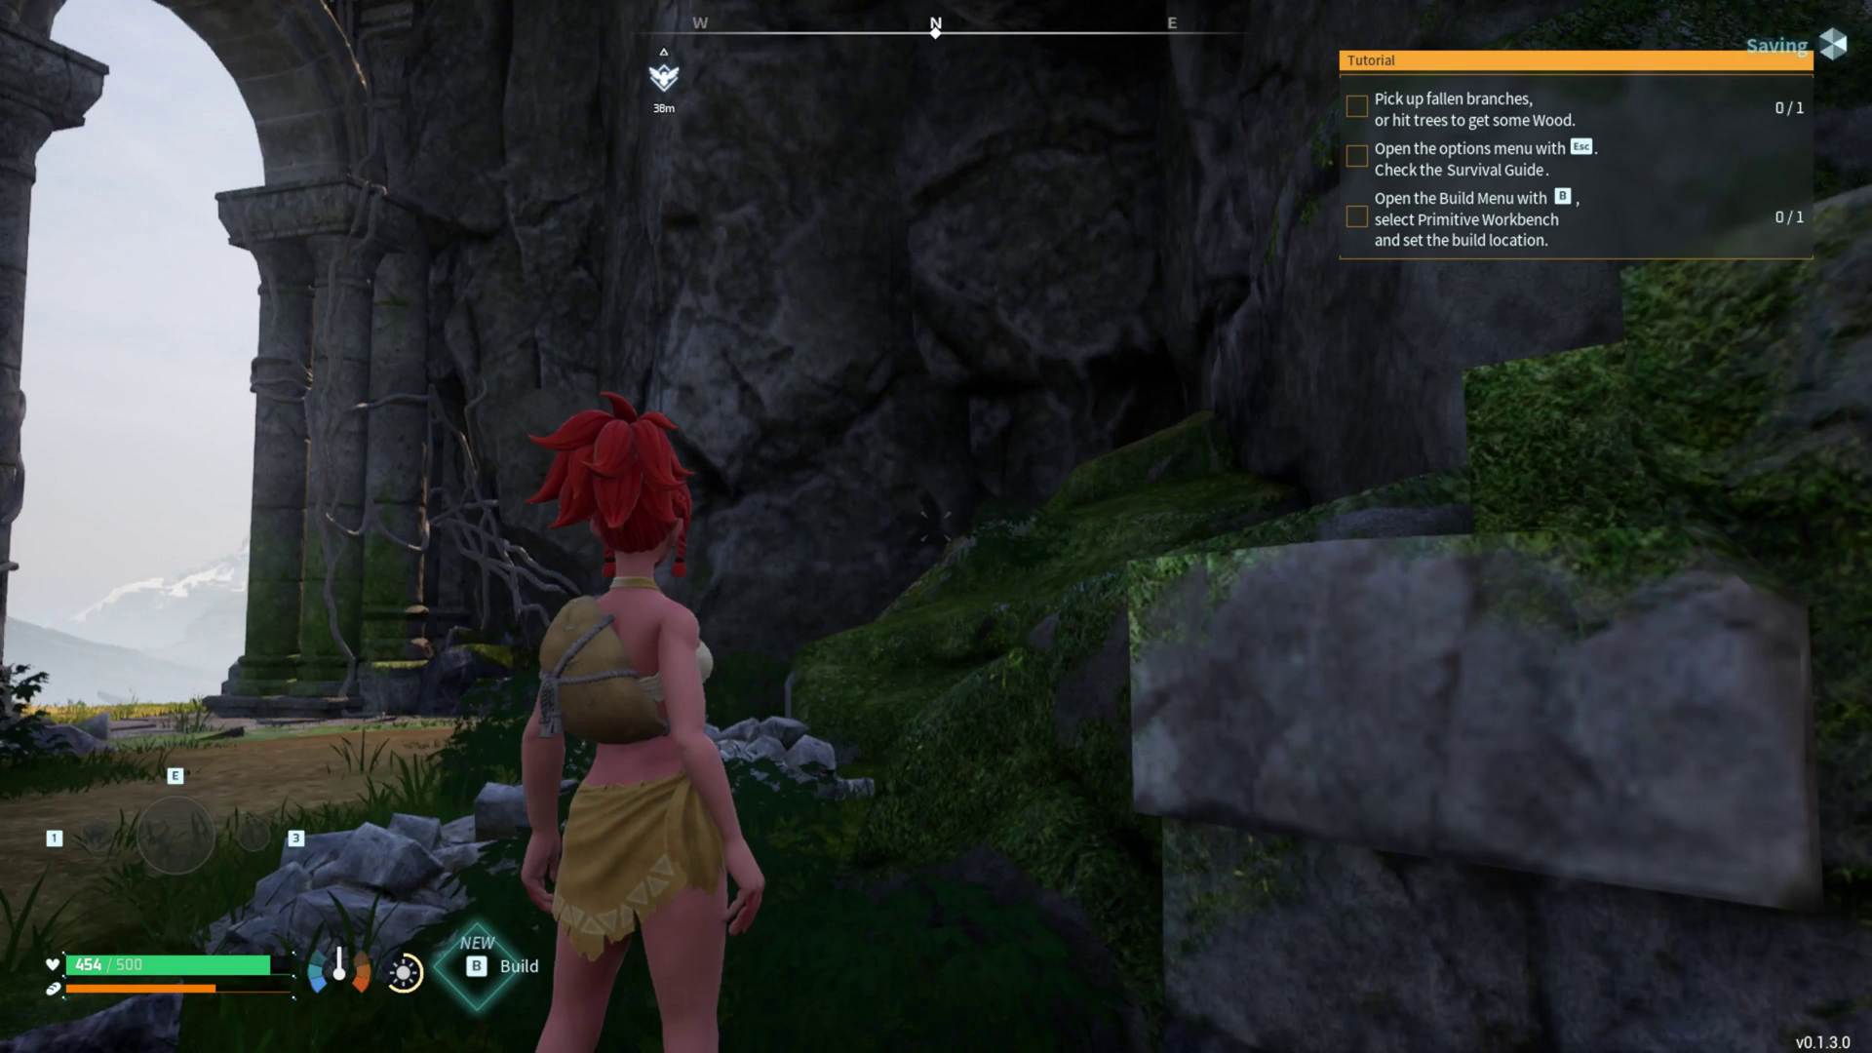
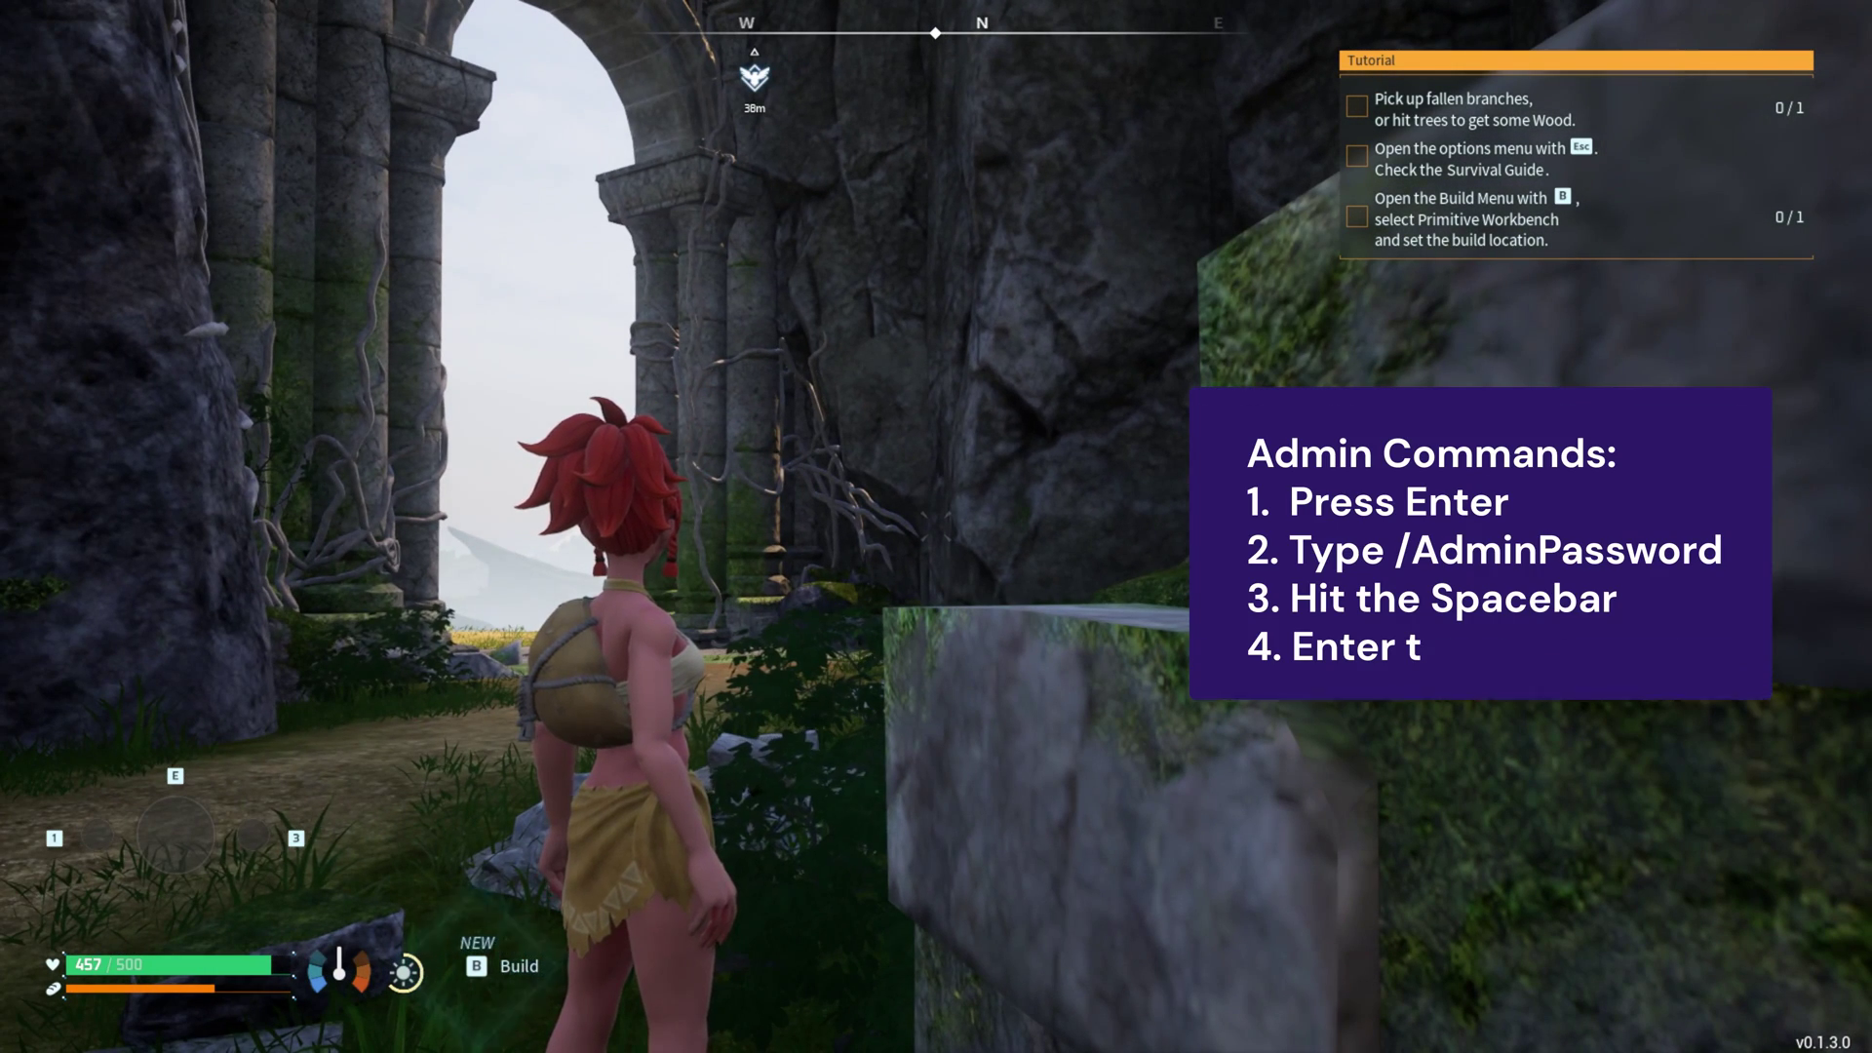
Step: Log in as server admin by sending /AdminPassword with the generated admin password in chat
key(Return)
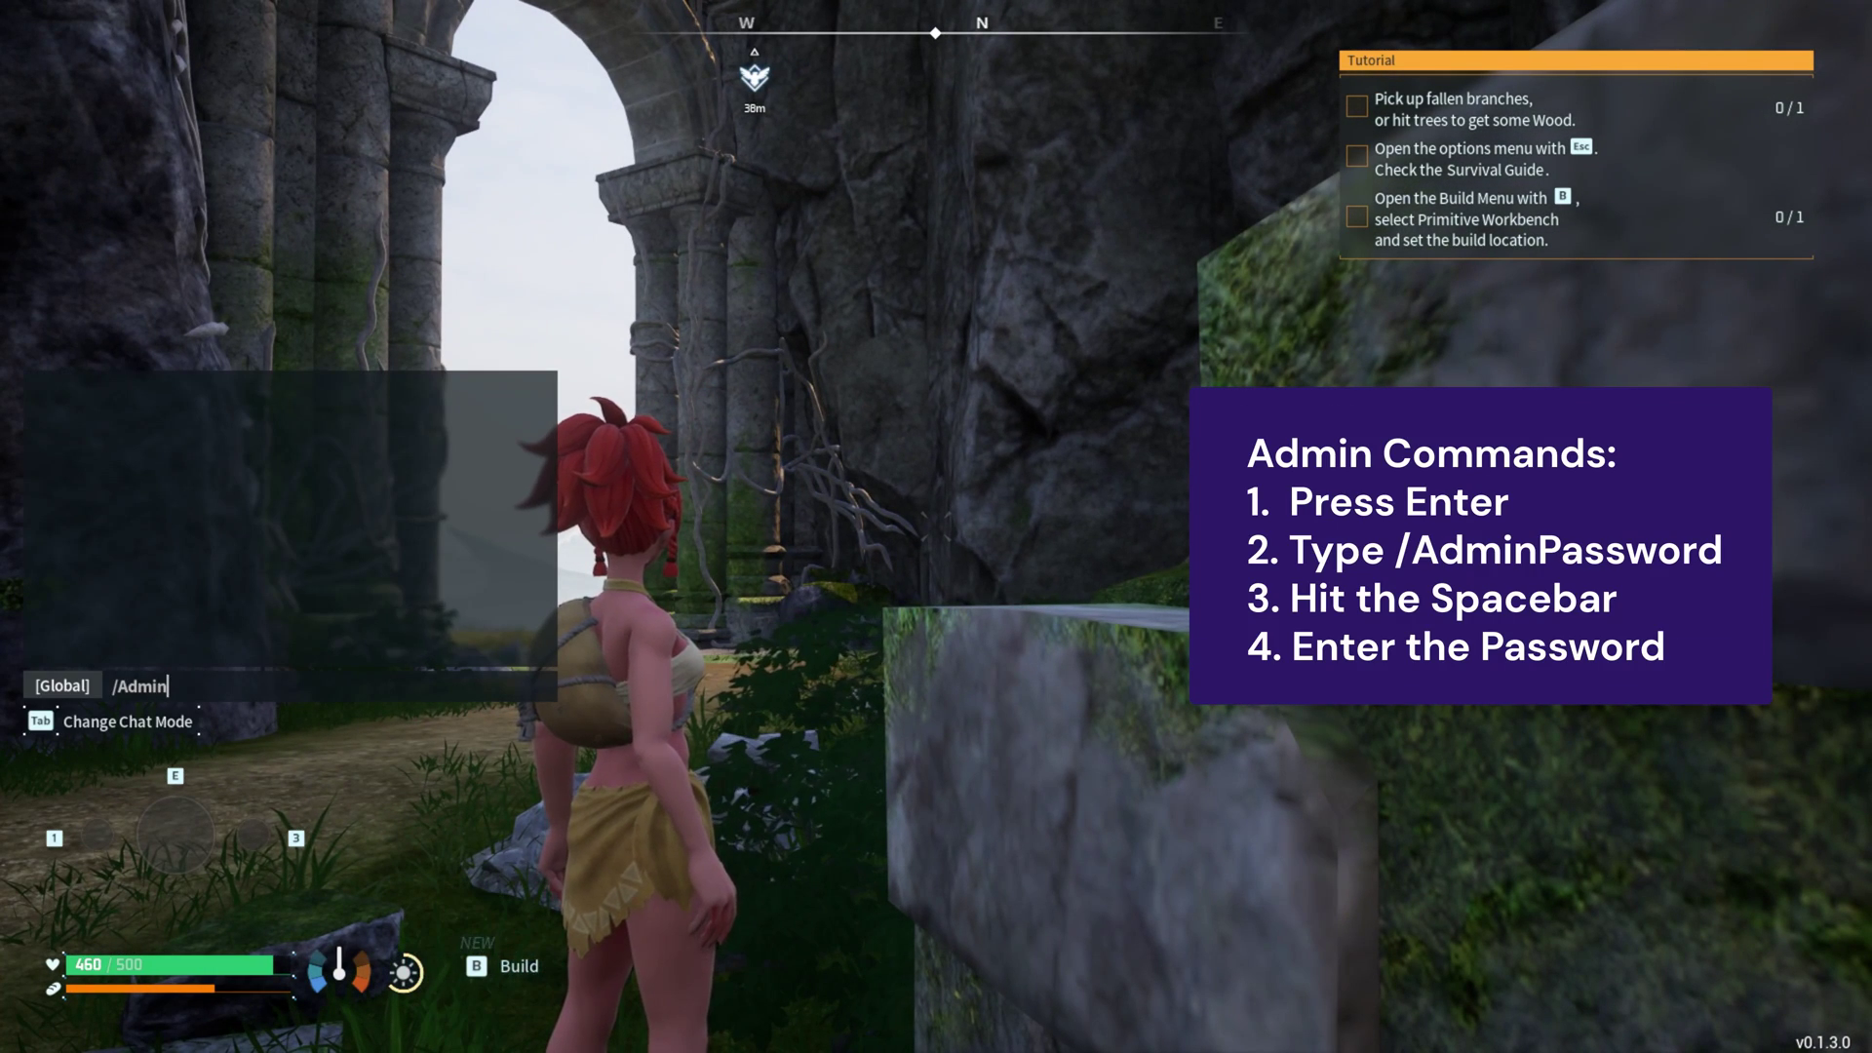
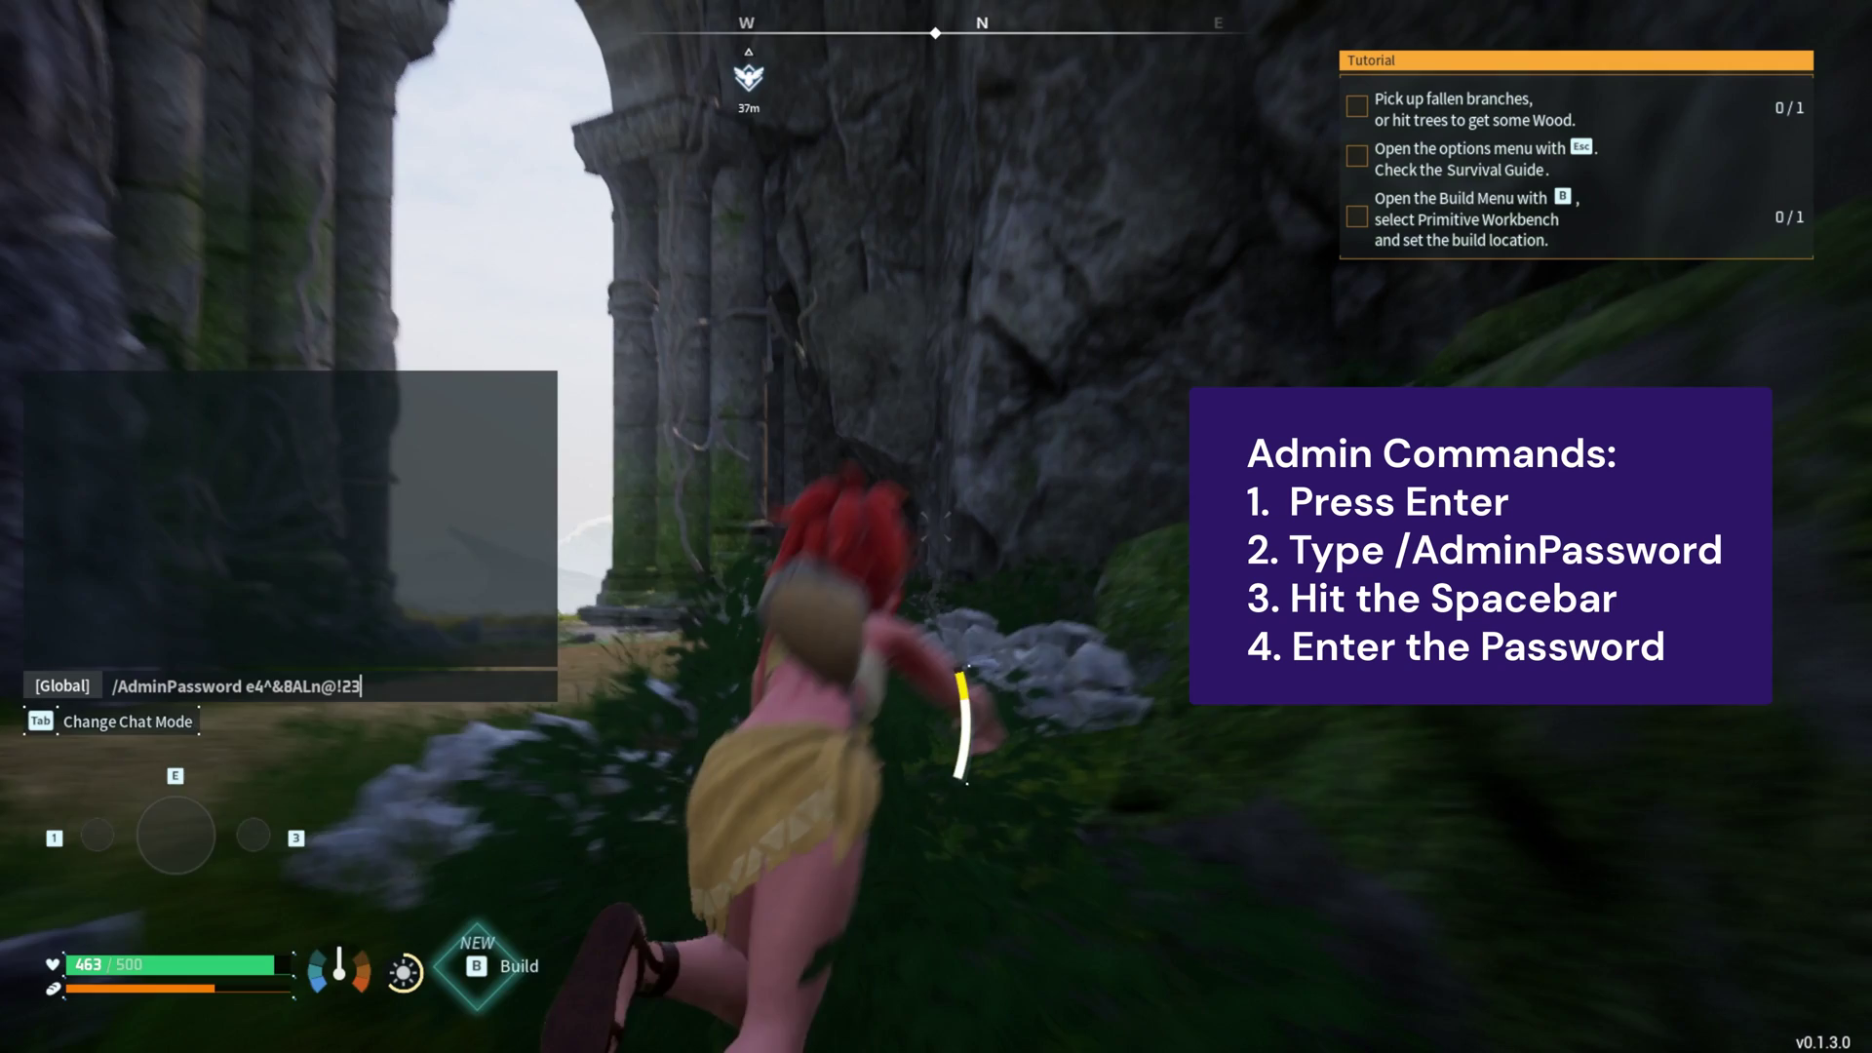
key(Return)
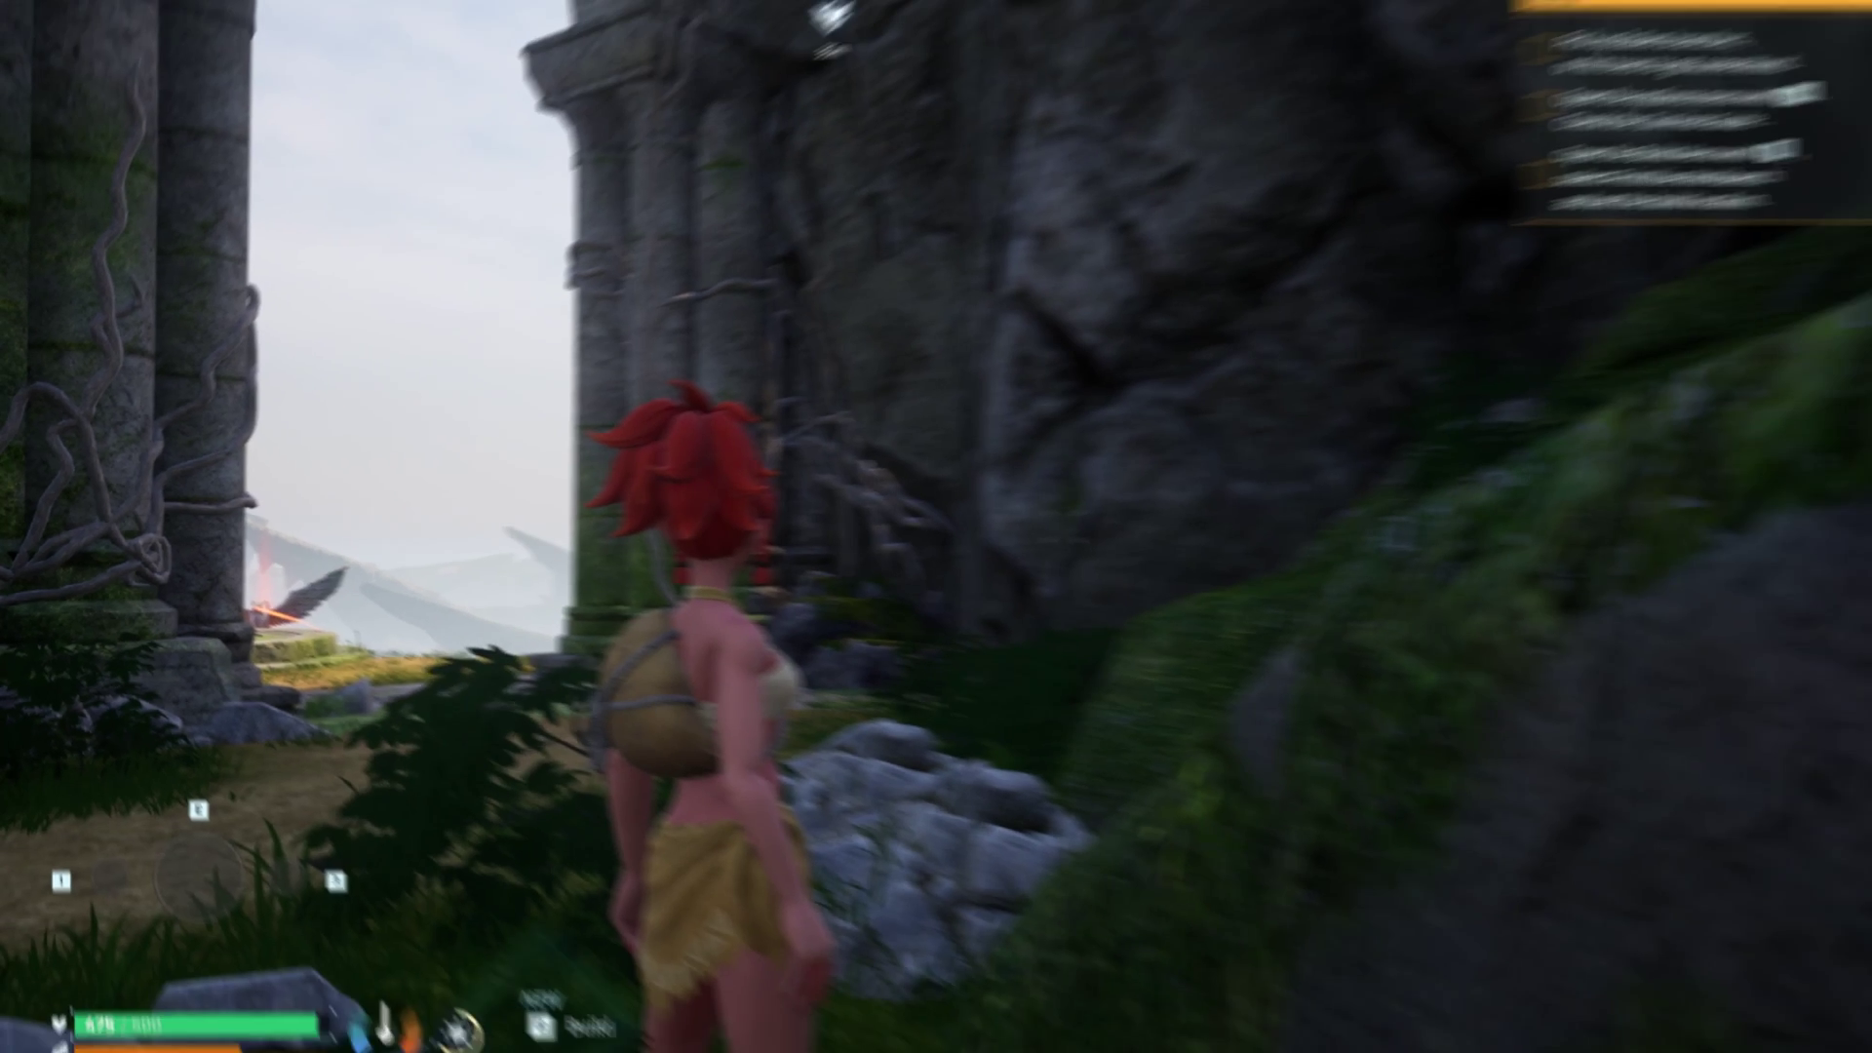
Step: Send the player-list (/ShowP) and /Info commands in chat to show the Pal Server v0.1.3.0 welcome
key(Return)
text(/)
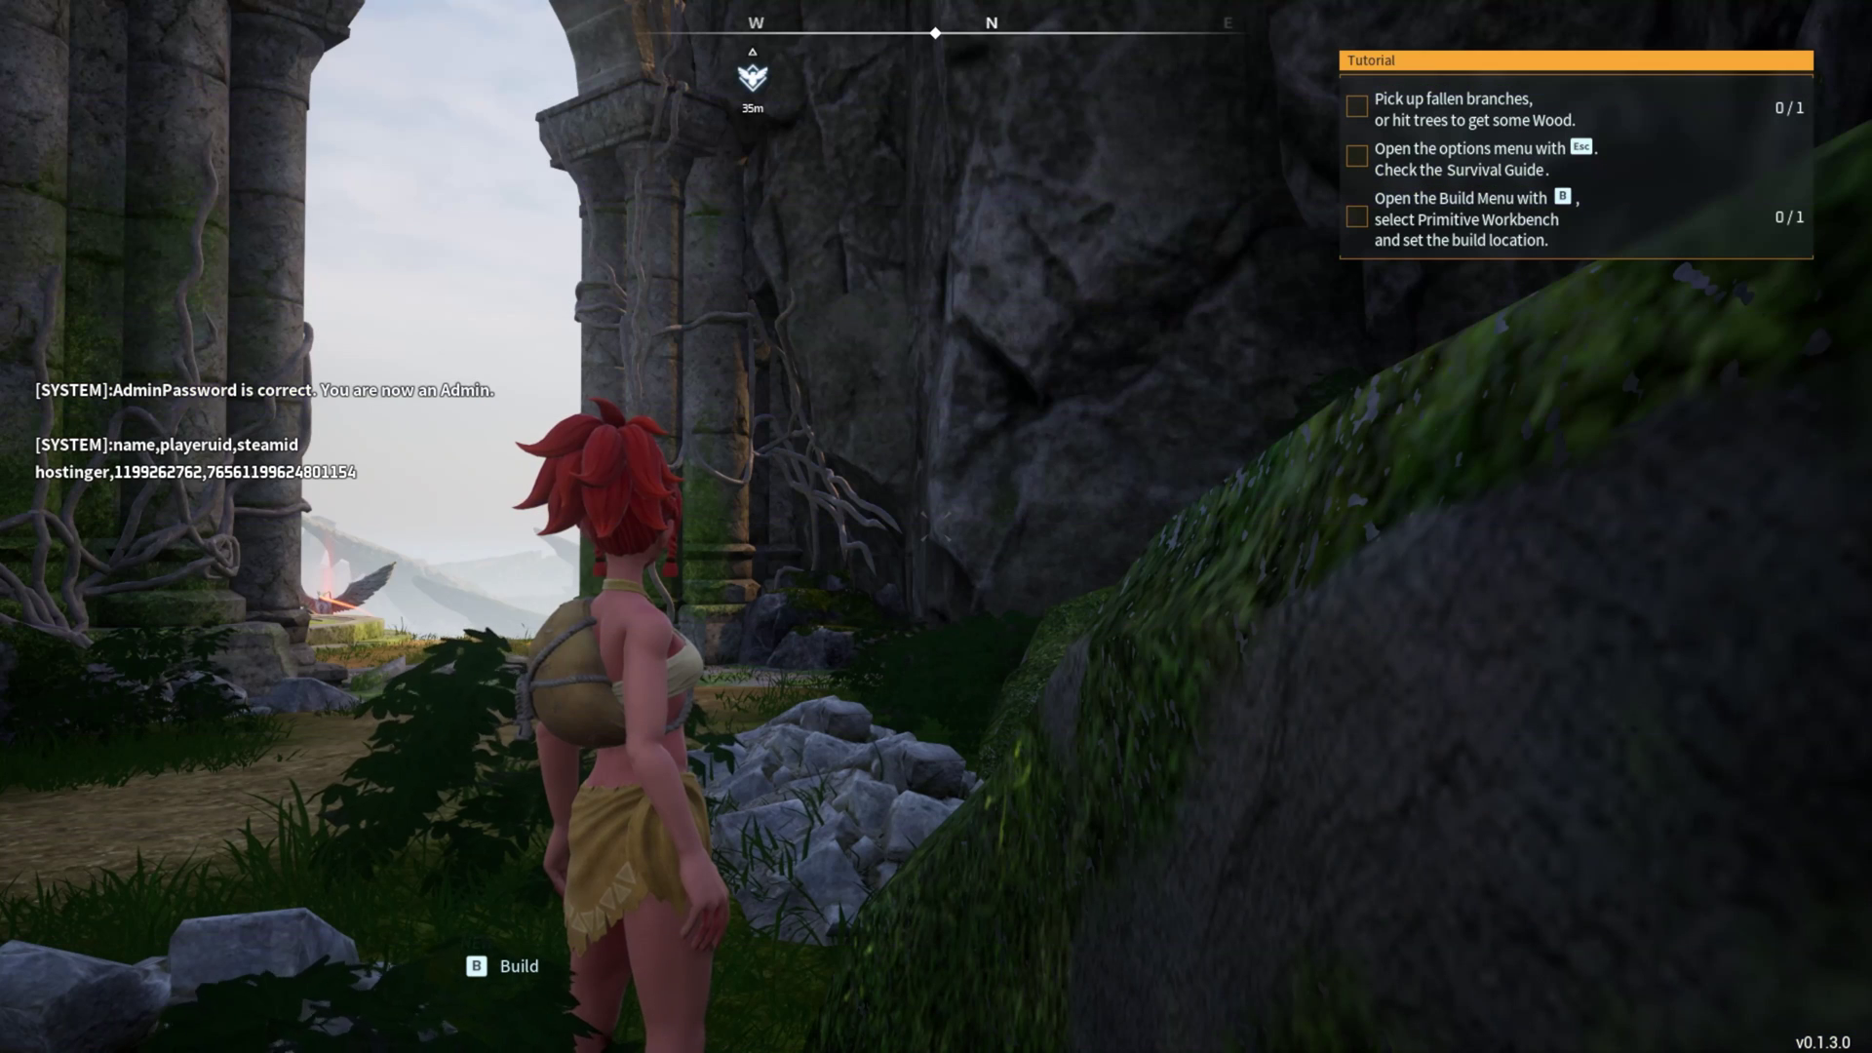
key(Return)
text(/Info)
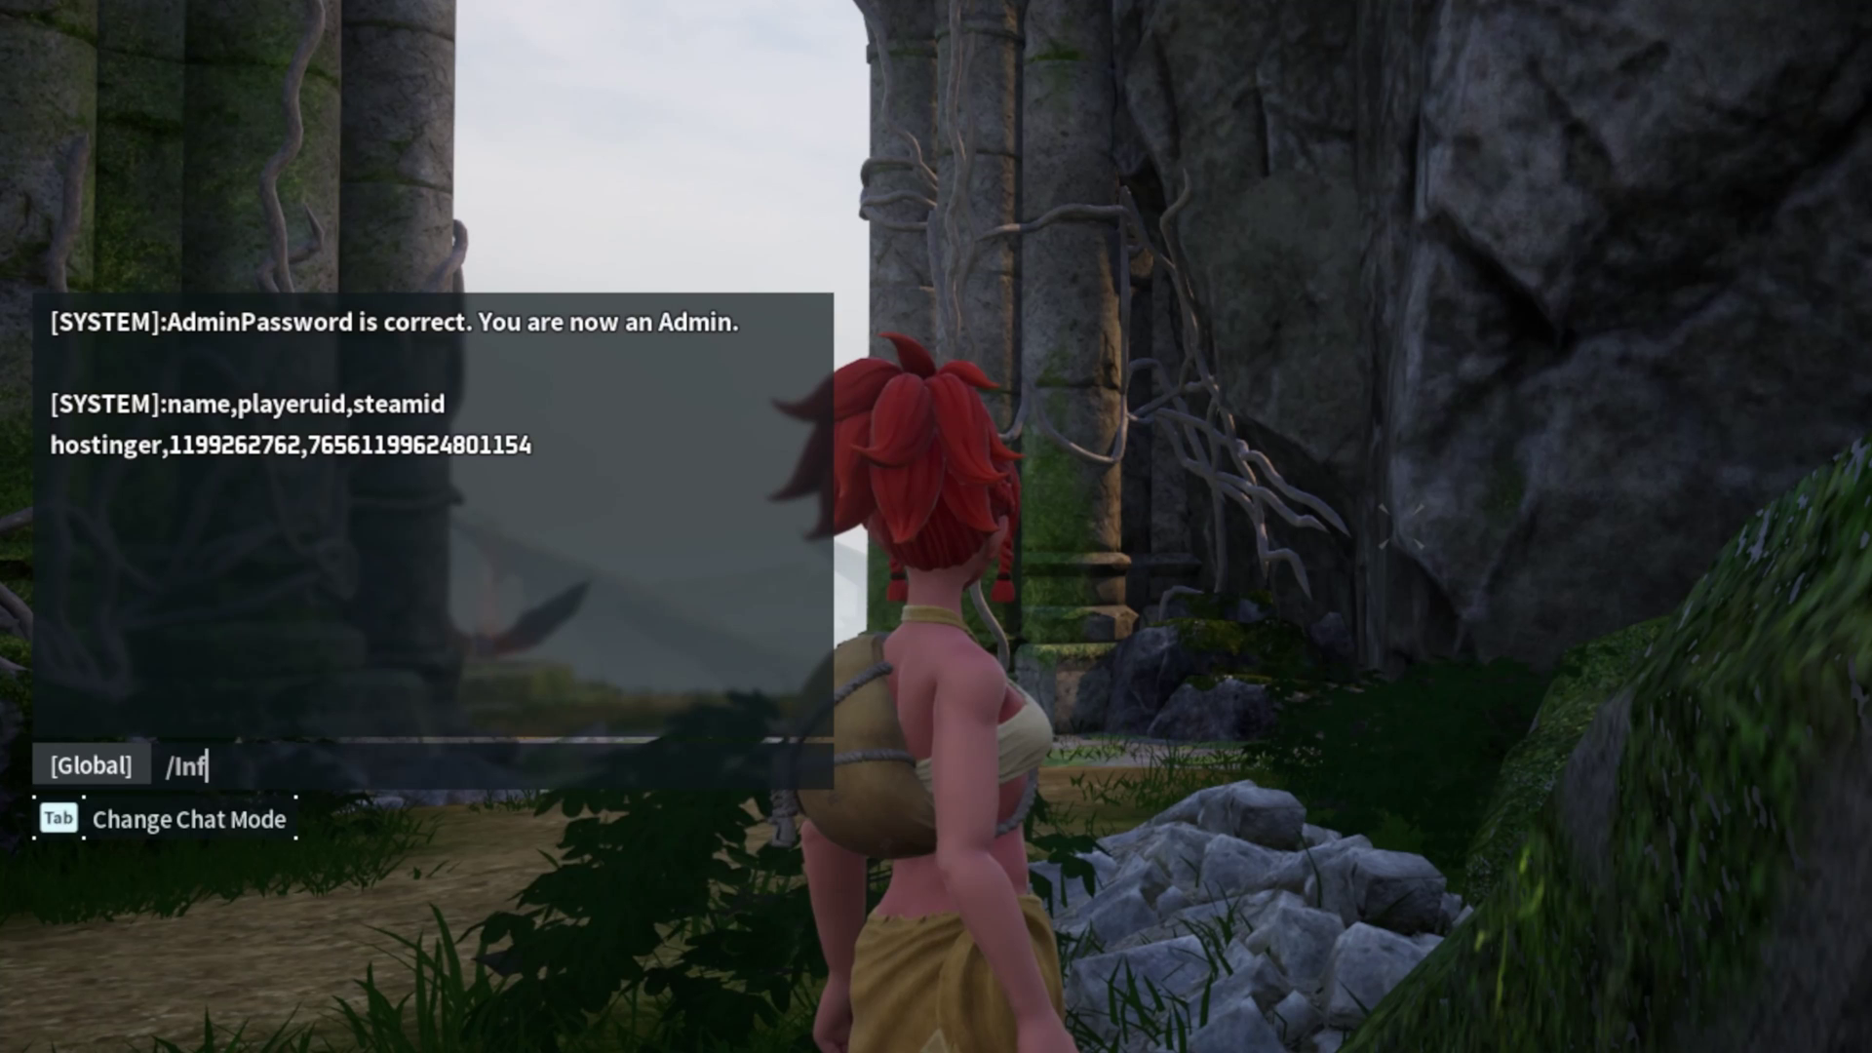
key(Return)
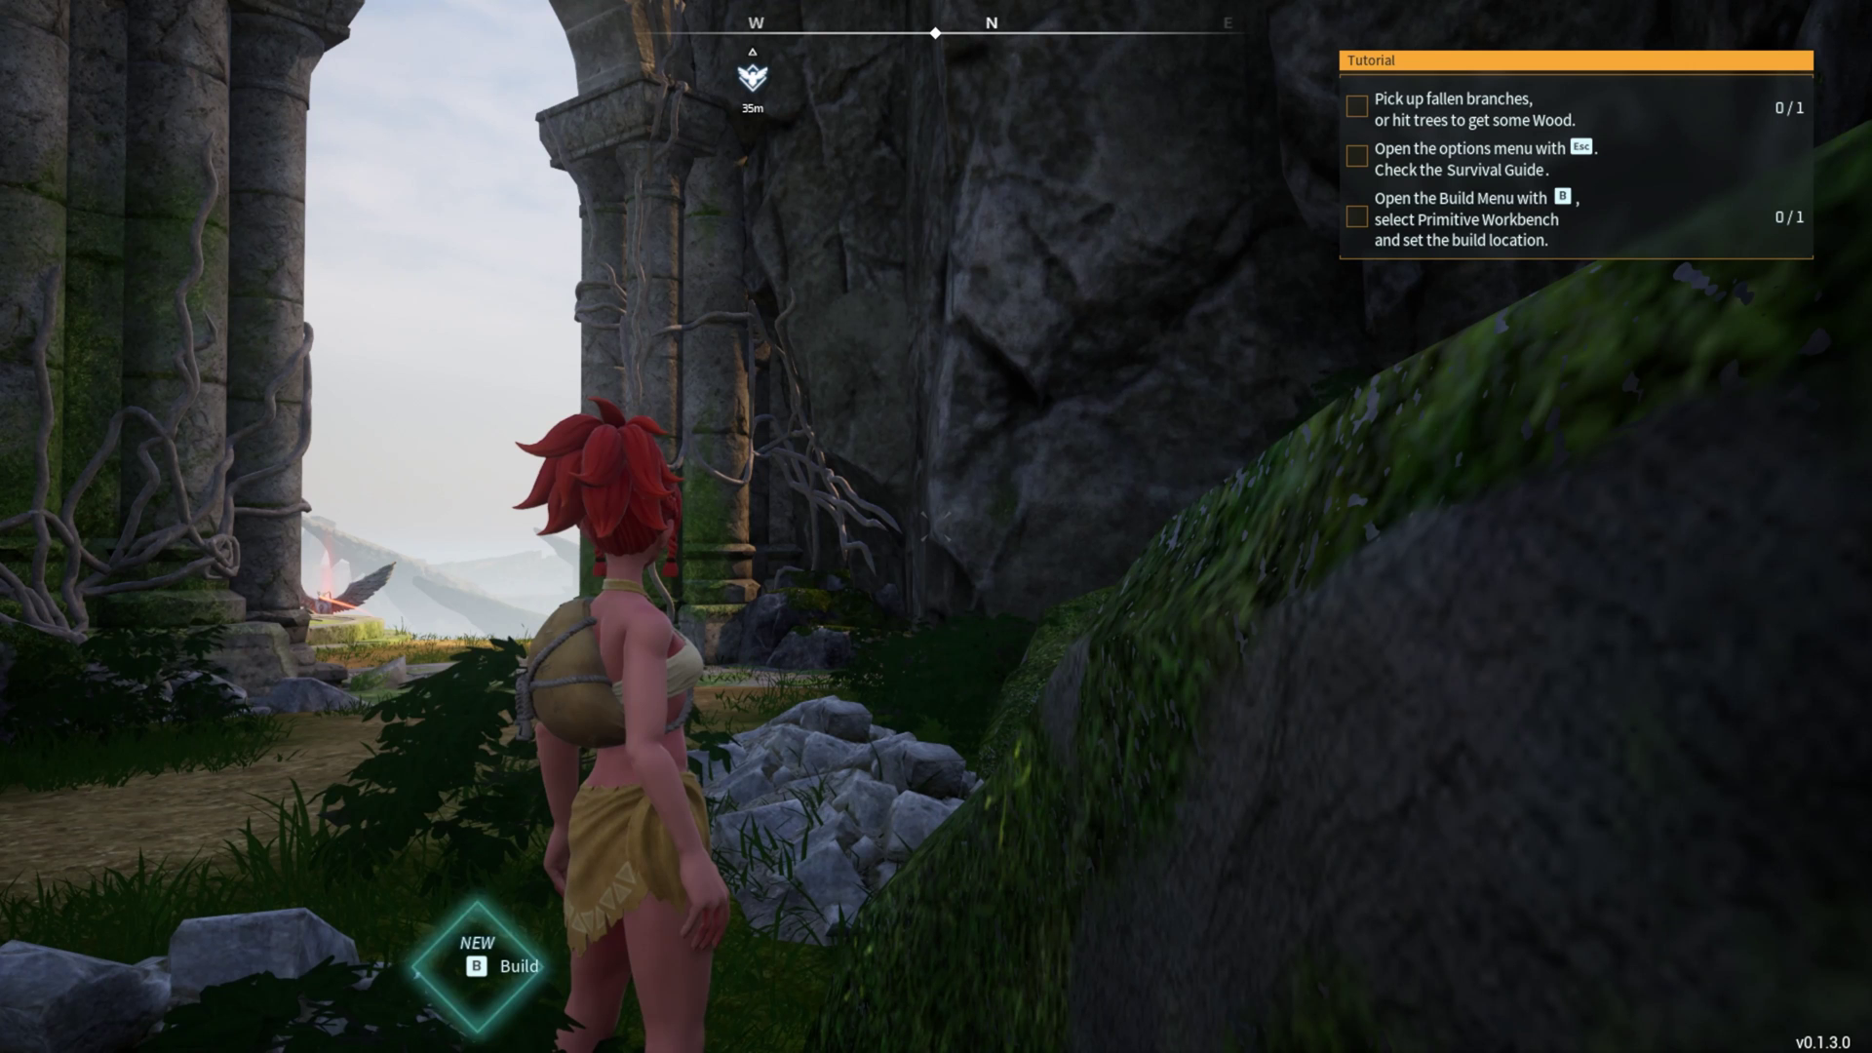
key(Return)
text(/)
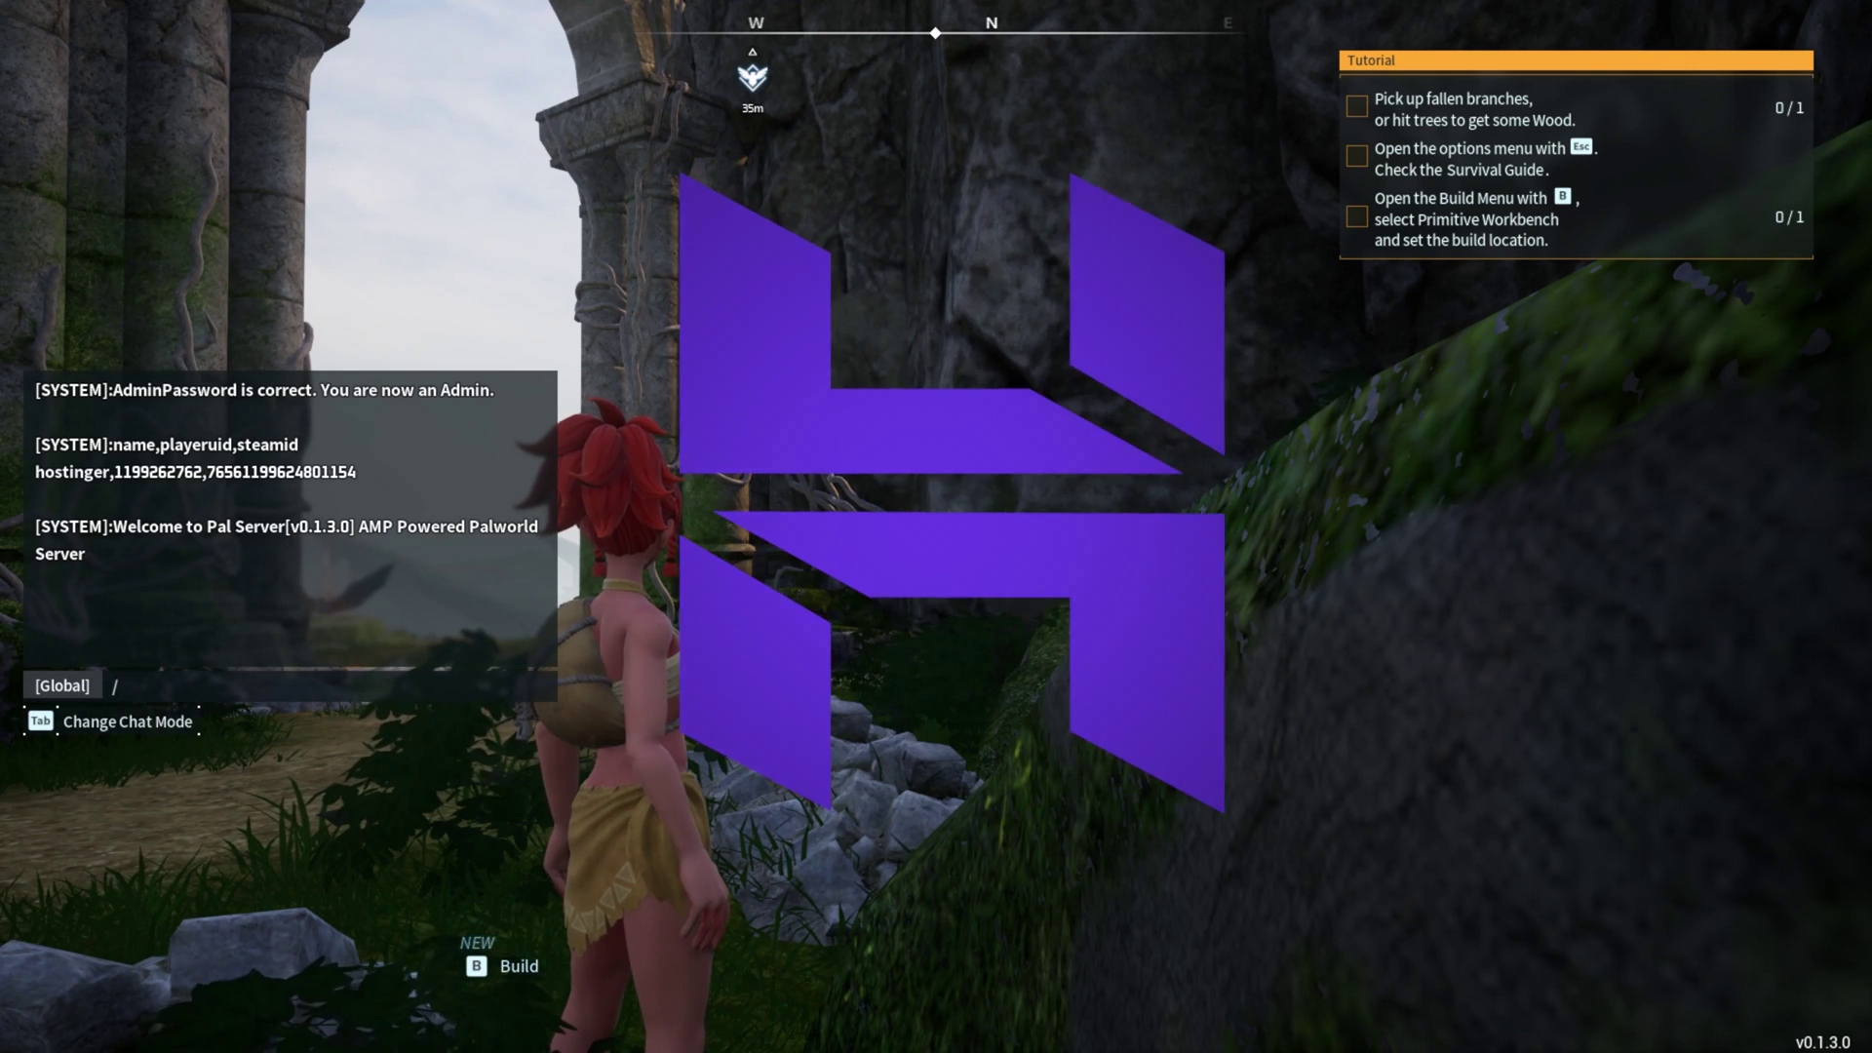